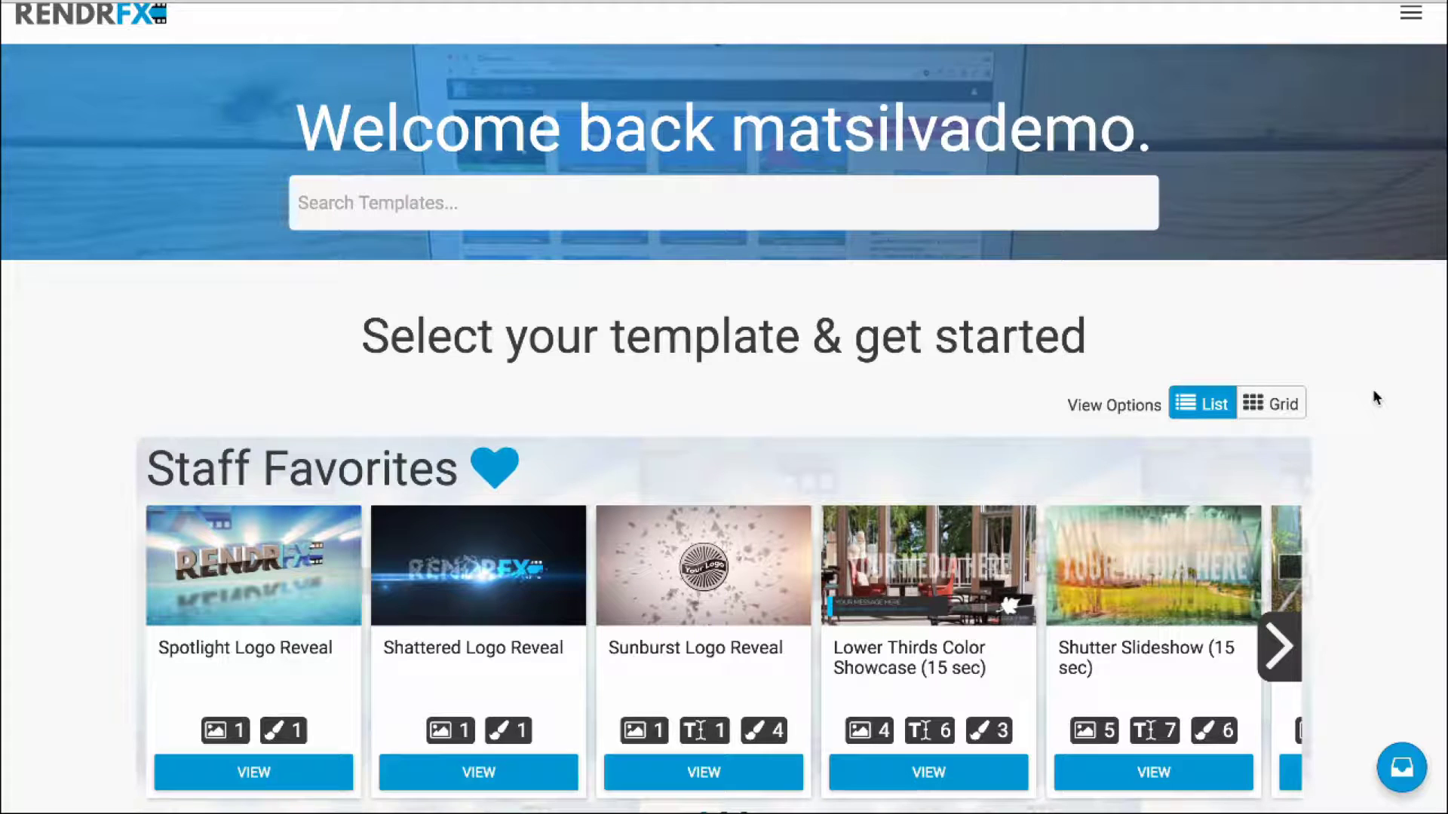
Open the Shutter Slideshow (15 sec) template from Staff Favorites.
{"action": "scroll", "coordinate": [1114, 754], "scroll_direction": "down", "scroll_amount": 3}
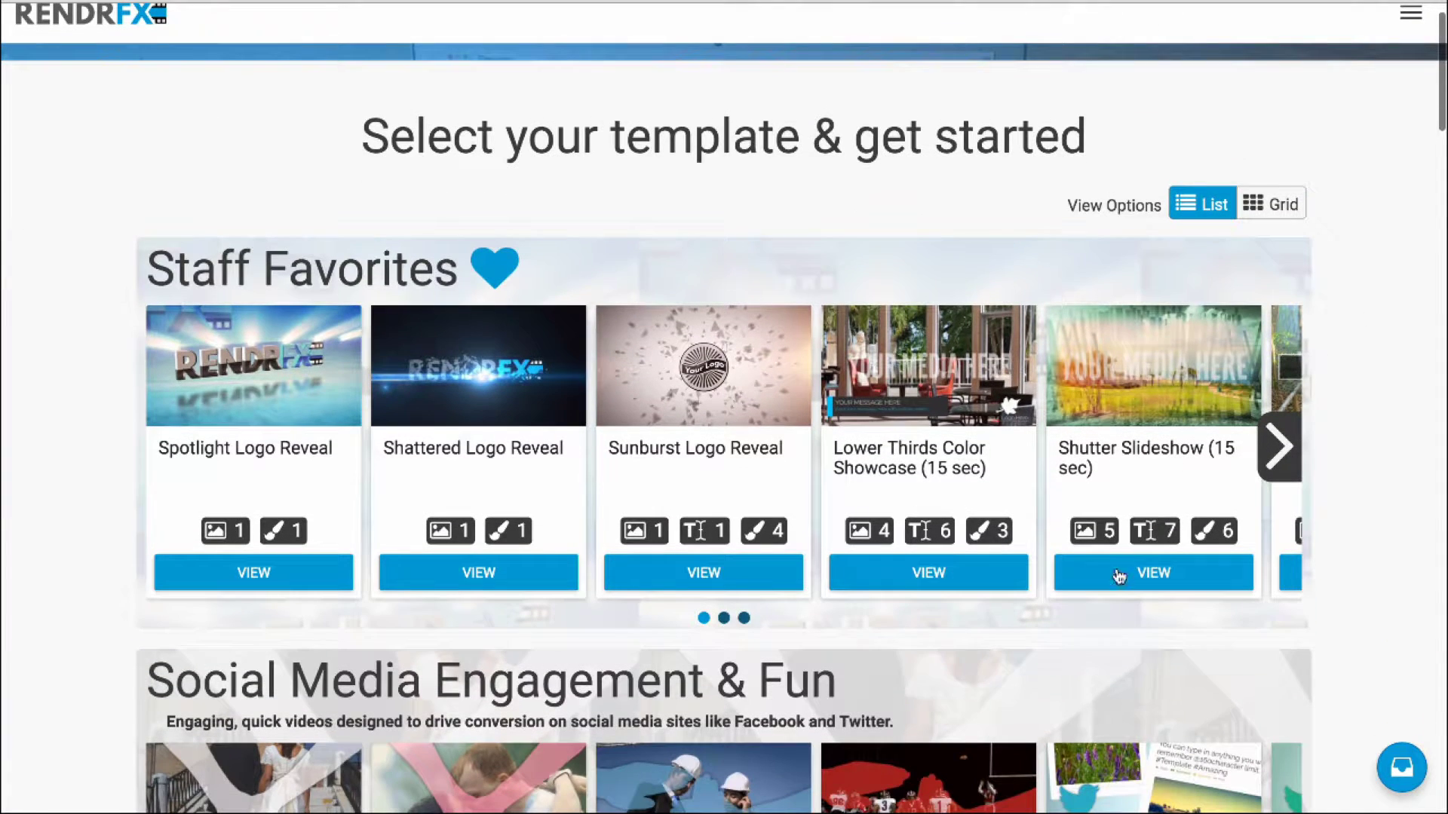
{"action": "left_click", "coordinate": [1119, 577]}
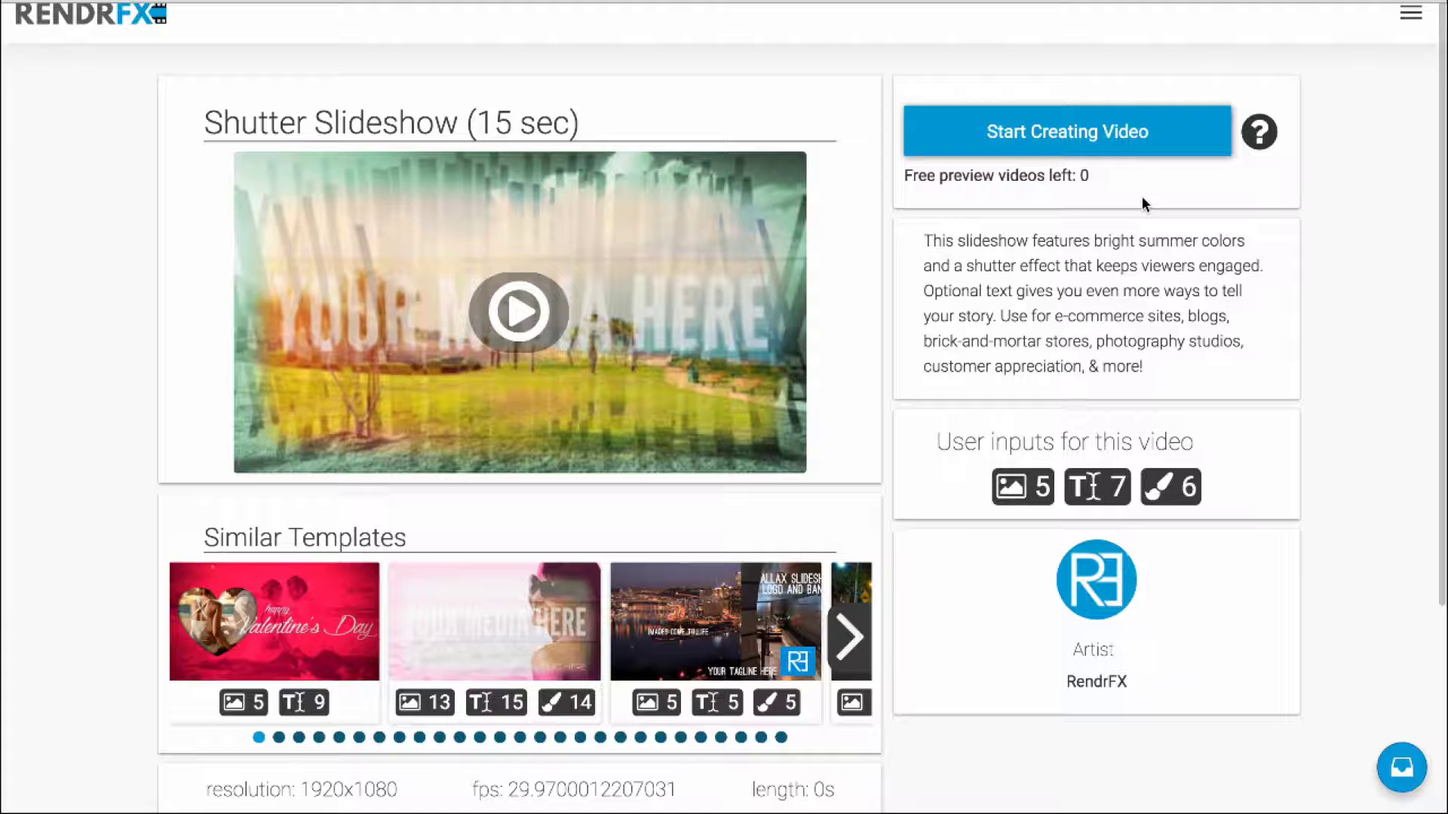
Start a video from the template and name it 'On Lake'.
{"action": "left_click", "coordinate": [1122, 151]}
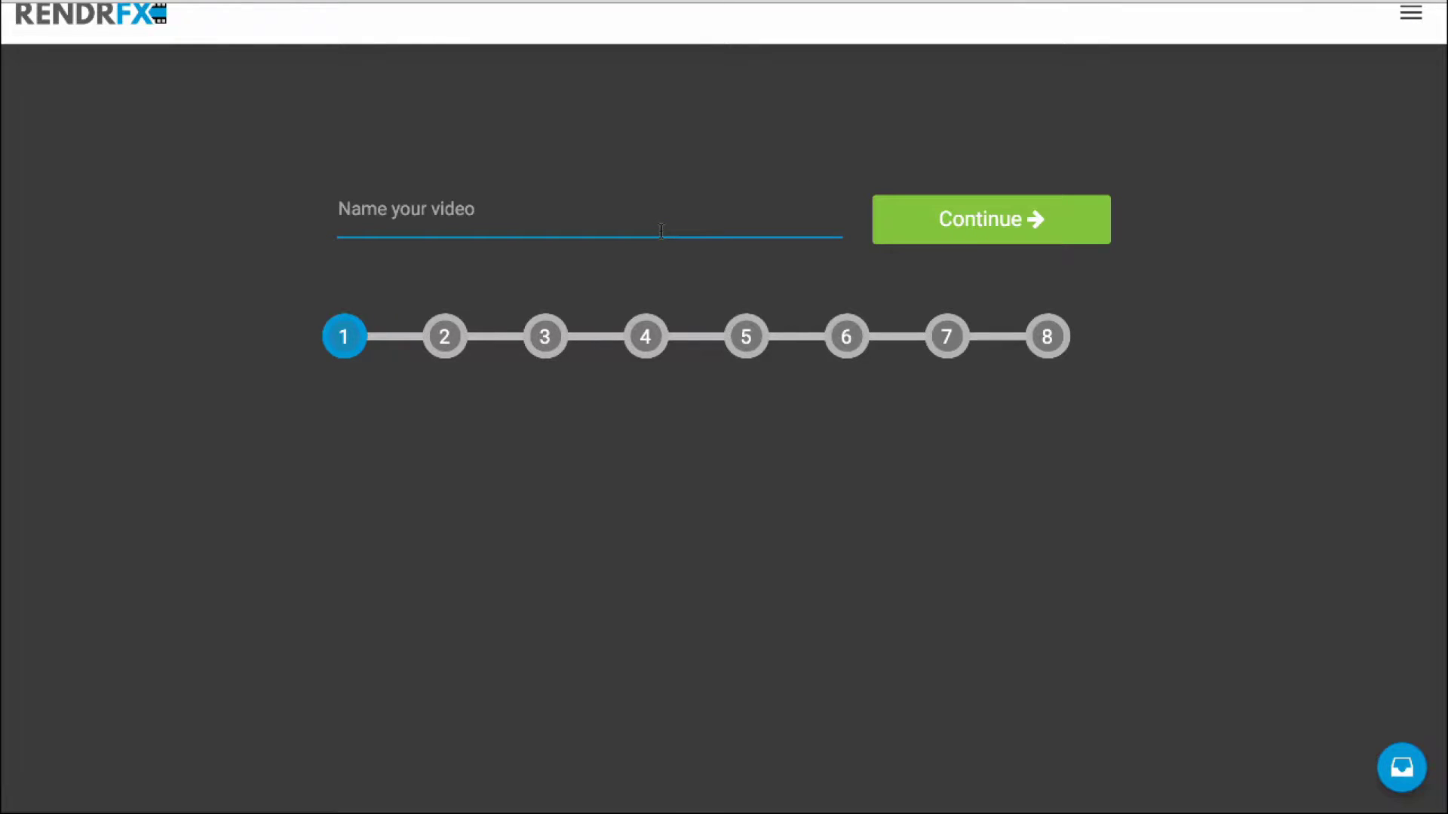
{"action": "type", "text": "On Lake Erie"}
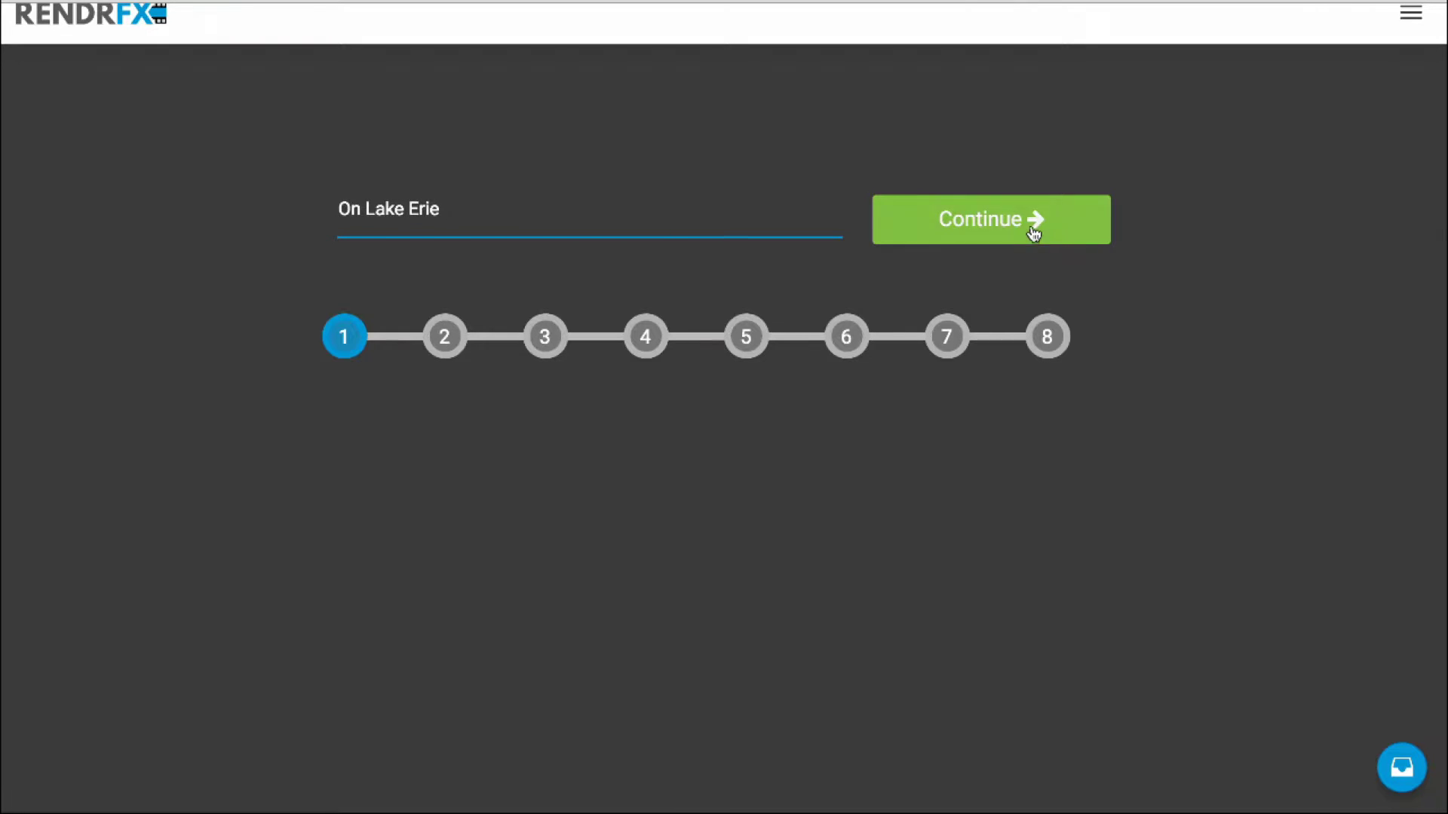
{"action": "left_click", "coordinate": [1034, 233]}
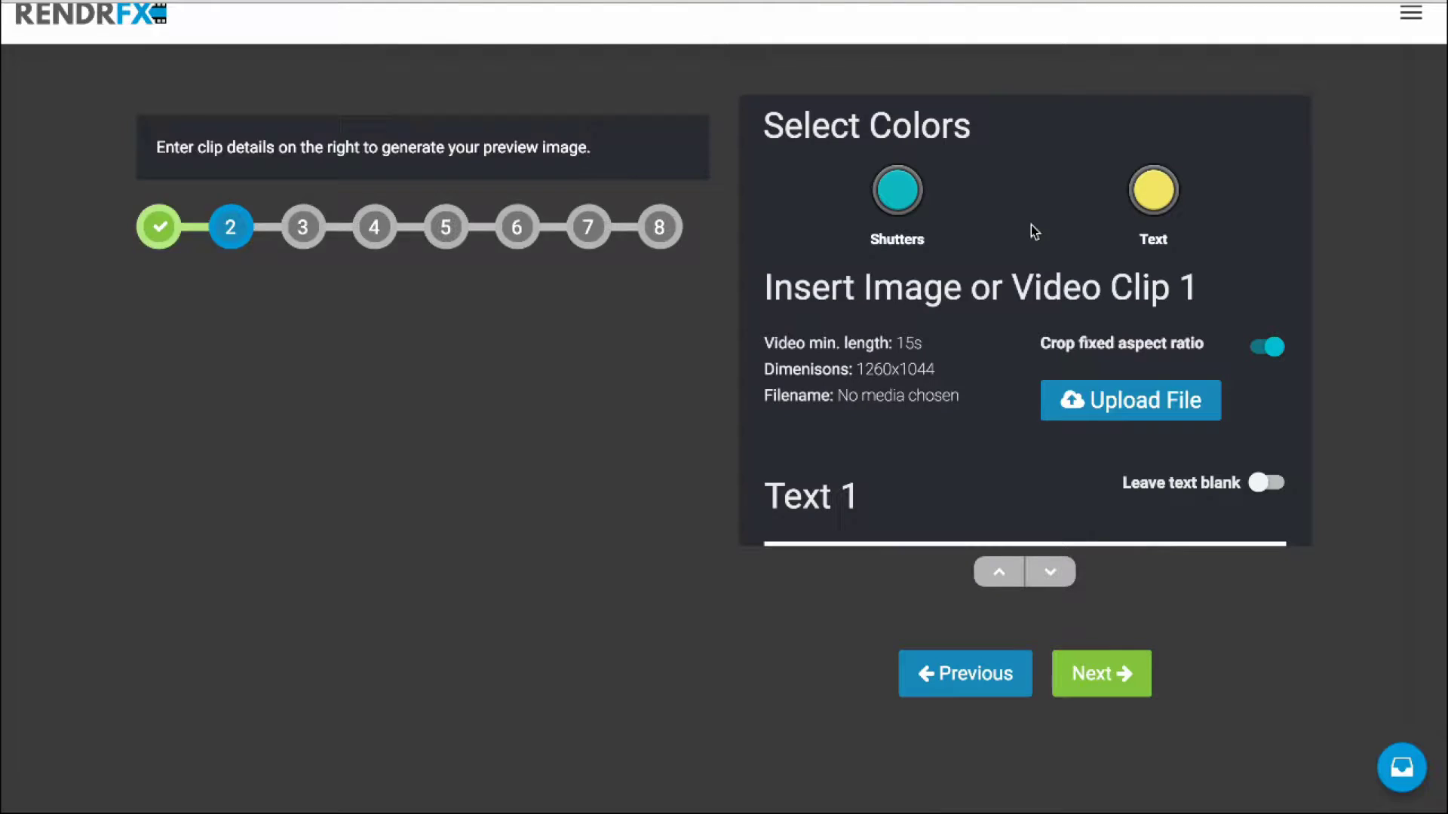
Set Text 2 to 'Lake' and Text 3 to 'Erie'.
{"action": "scroll", "coordinate": [948, 308], "scroll_direction": "down", "scroll_amount": 2}
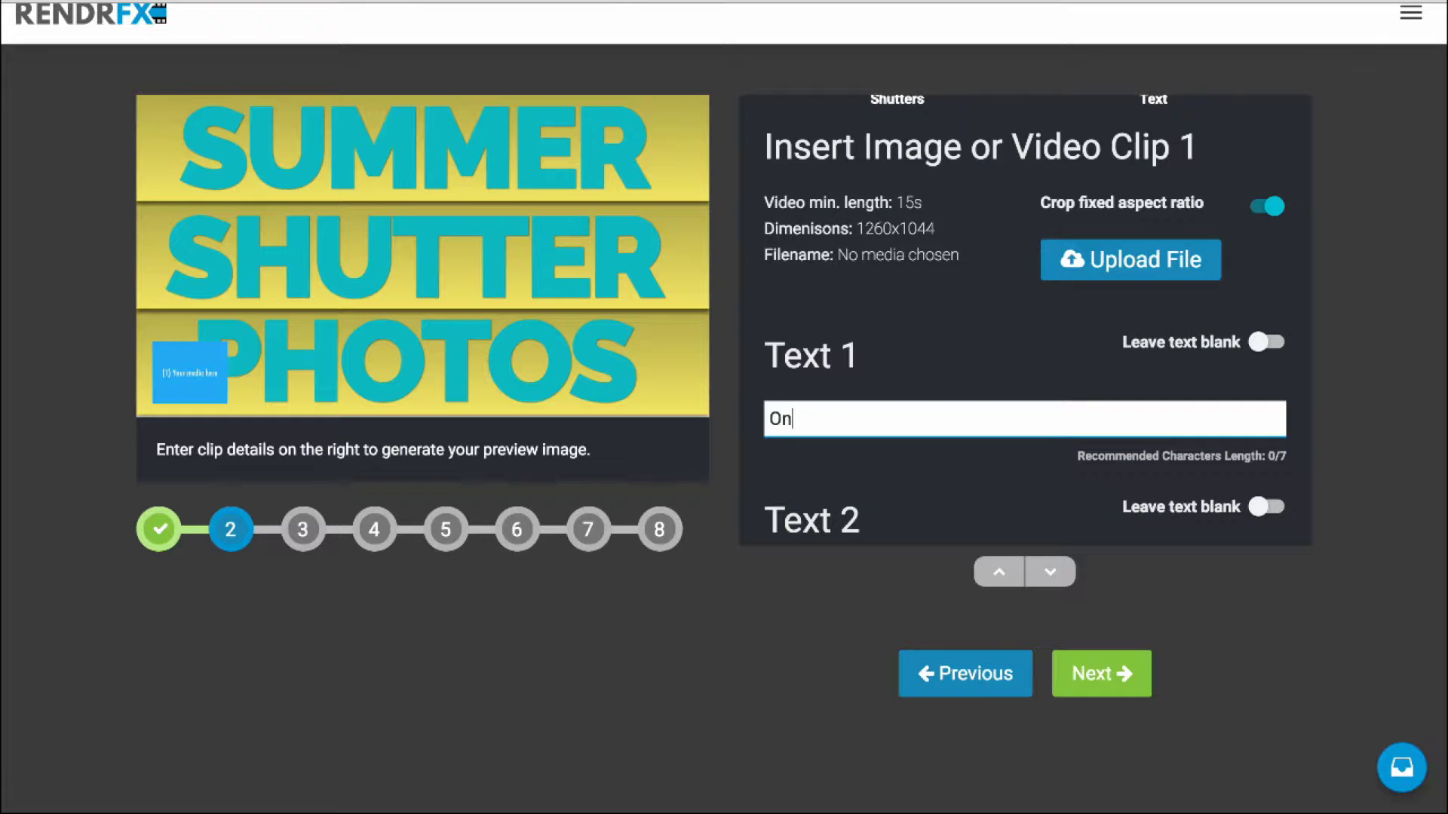
{"action": "scroll", "coordinate": [1024, 320], "scroll_direction": "down", "scroll_amount": 3}
{"action": "left_click", "coordinate": [886, 410]}
{"action": "type", "text": "Lake"}
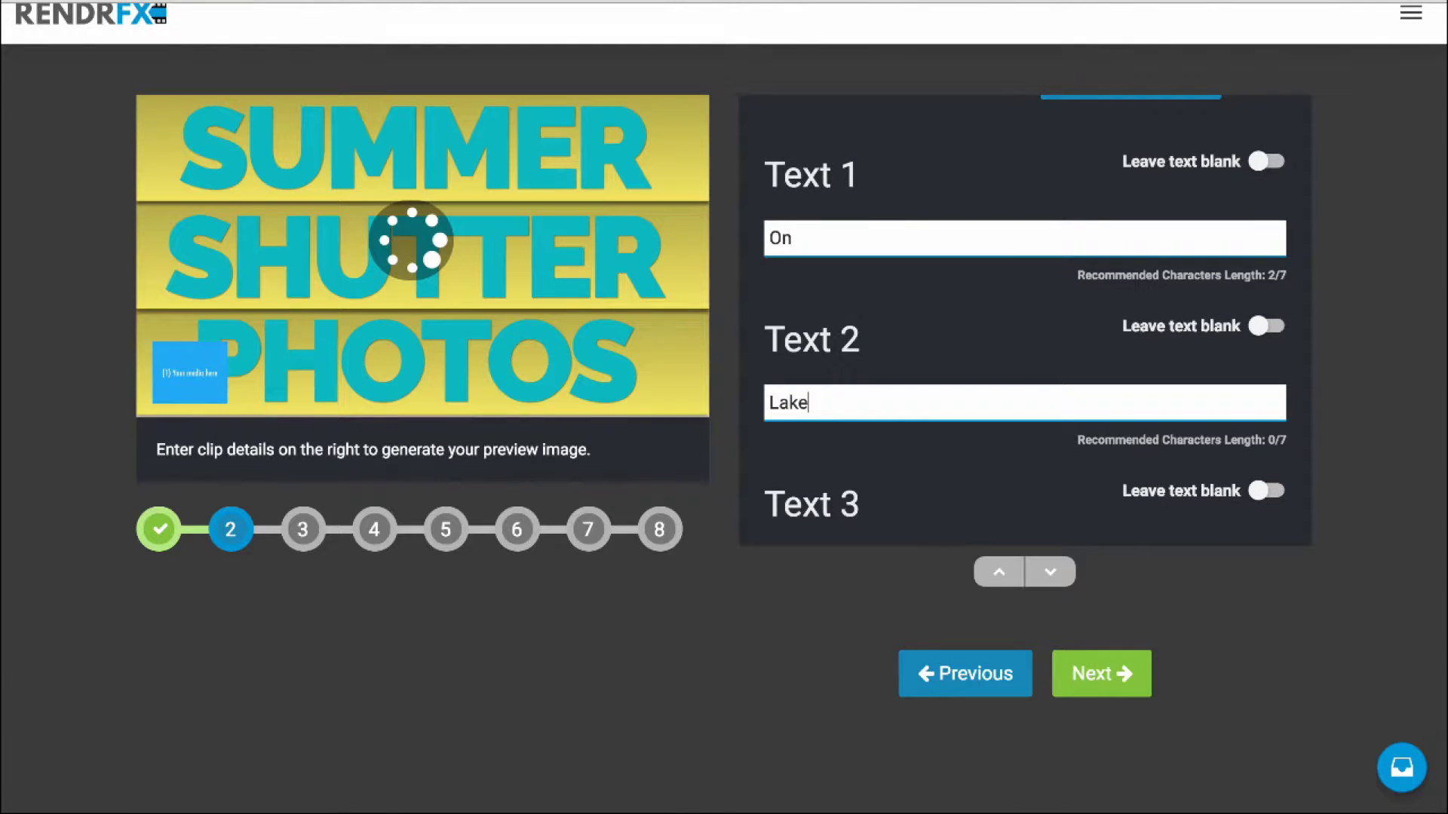
{"action": "scroll", "coordinate": [886, 409], "scroll_direction": "down", "scroll_amount": 2}
{"action": "left_click", "coordinate": [840, 453]}
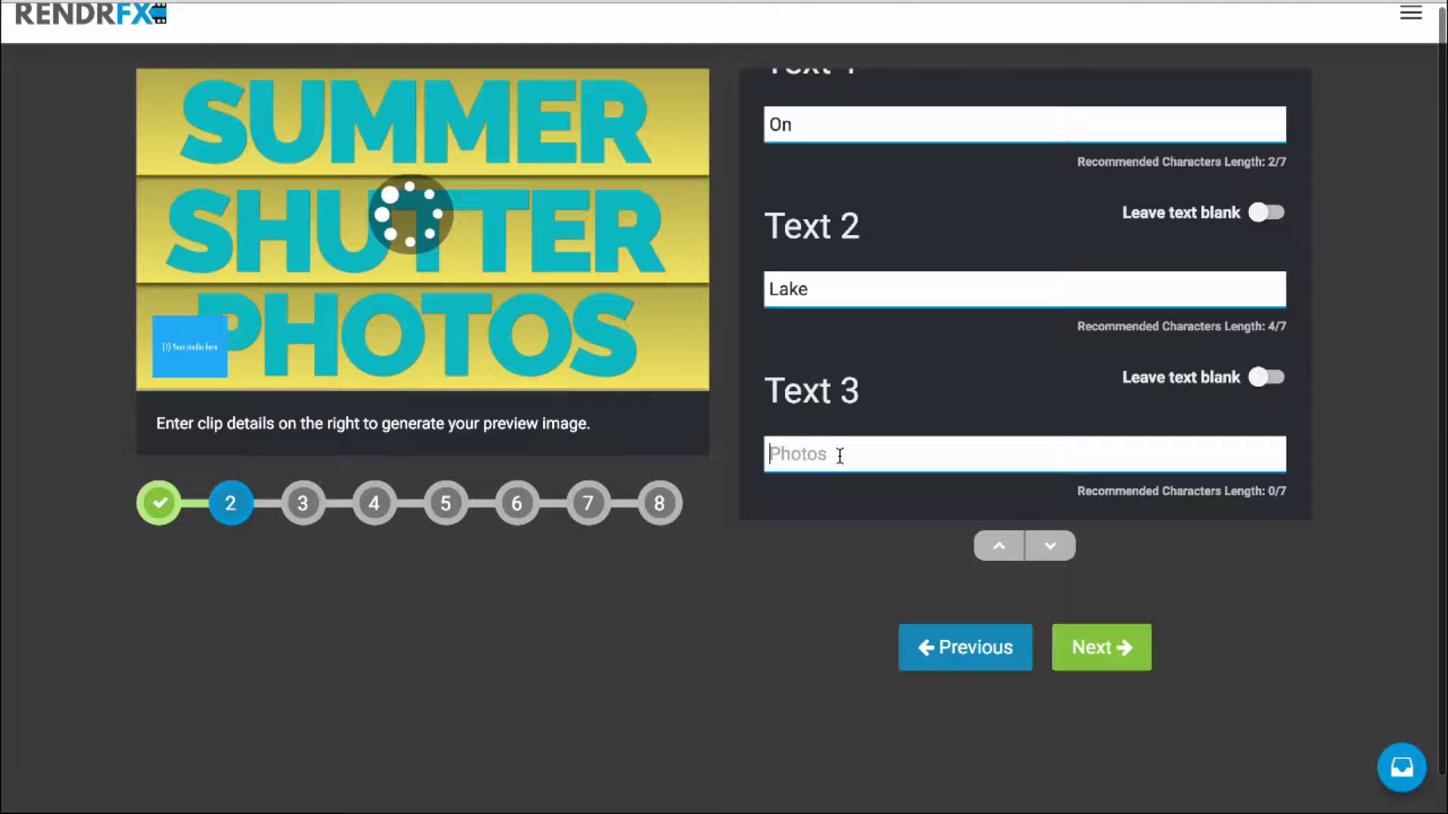
{"action": "type", "text": "Erie"}
{"action": "scroll", "coordinate": [828, 366], "scroll_direction": "up", "scroll_amount": 5}
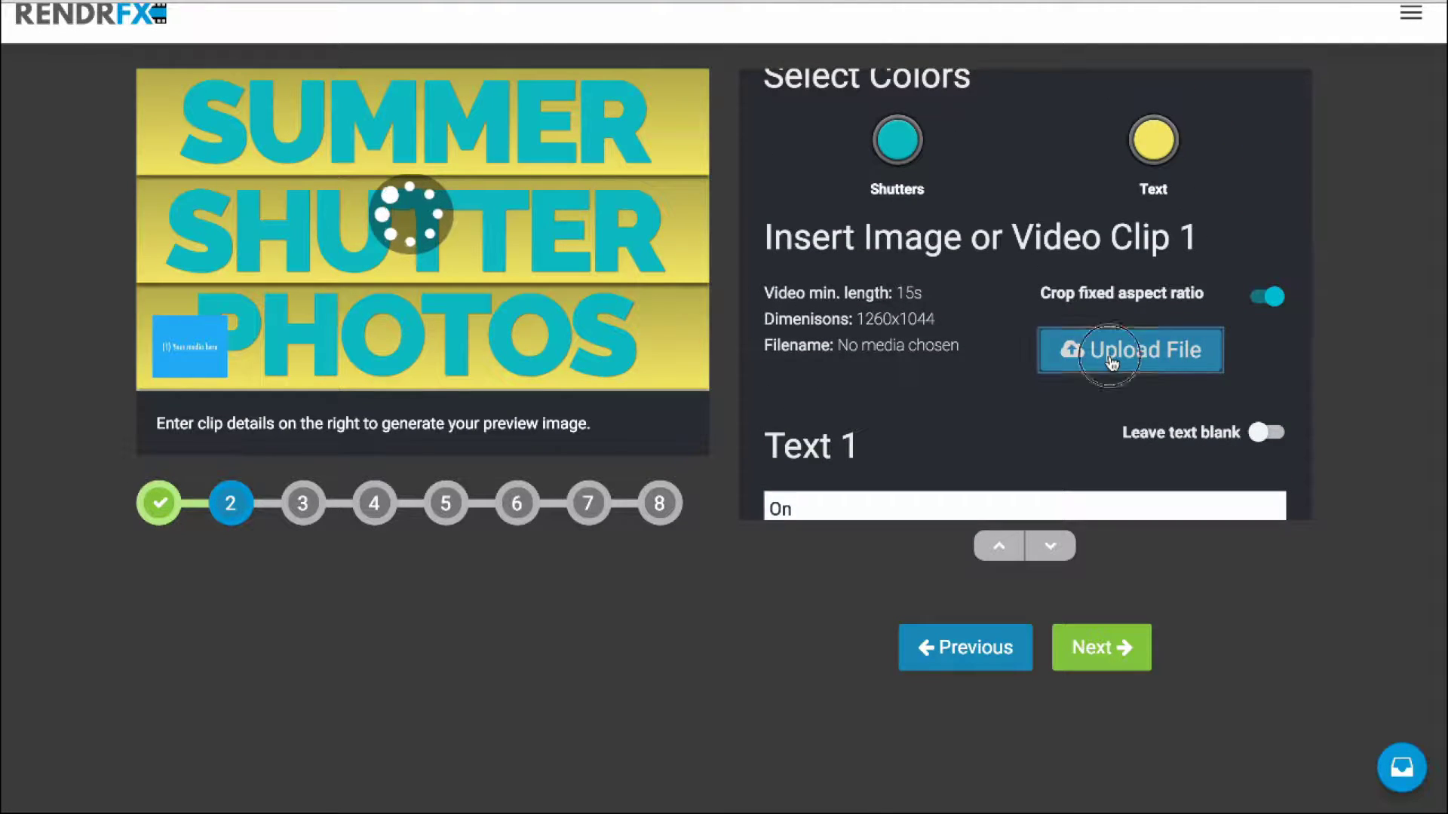
Choose the 1024 square RendrFX icon from Desktop/logo as Clip 1's image.
{"action": "left_click", "coordinate": [1071, 353]}
{"action": "left_click", "coordinate": [553, 252]}
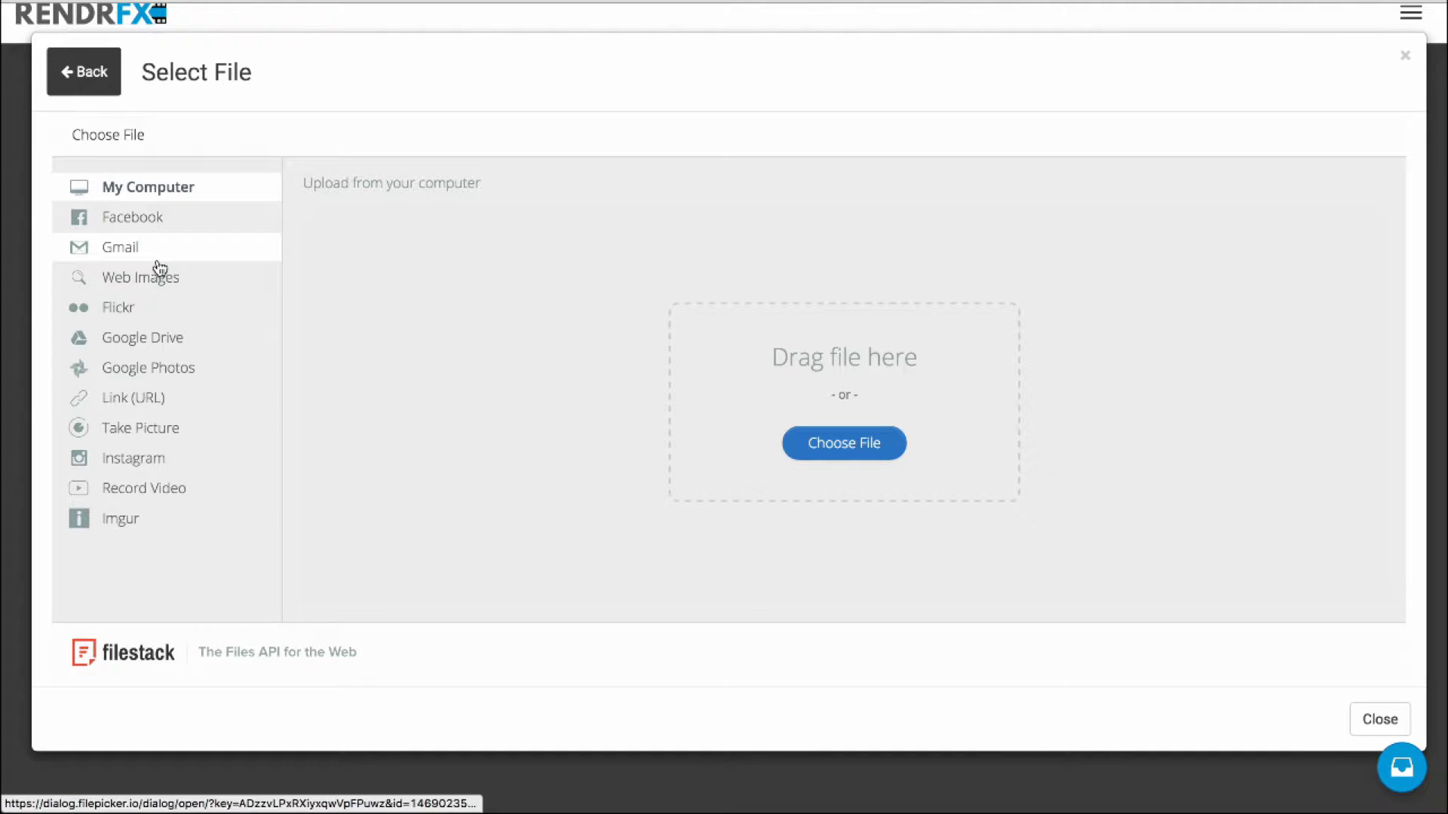
{"action": "left_click", "coordinate": [852, 448]}
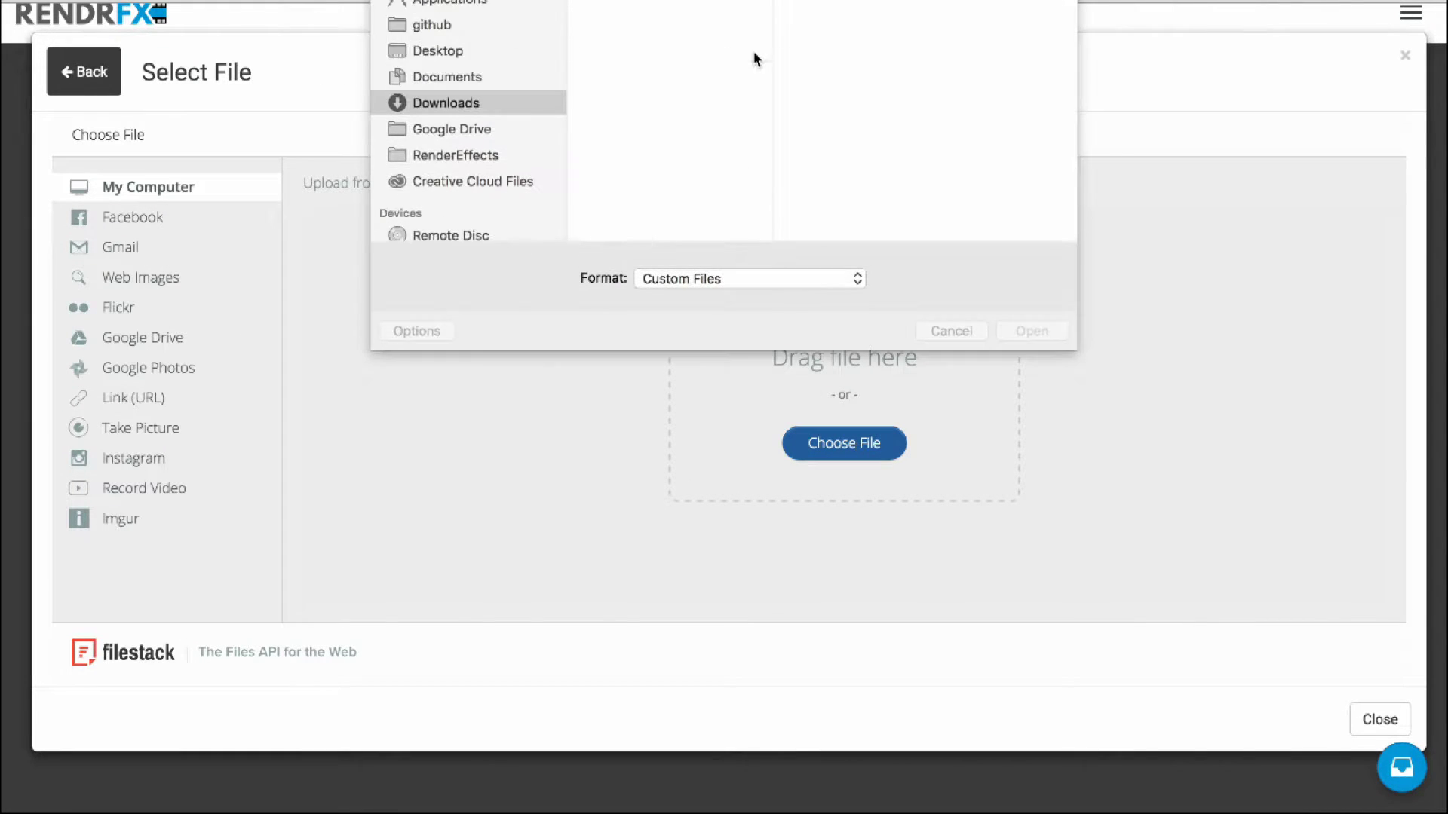
{"action": "left_click", "coordinate": [479, 84]}
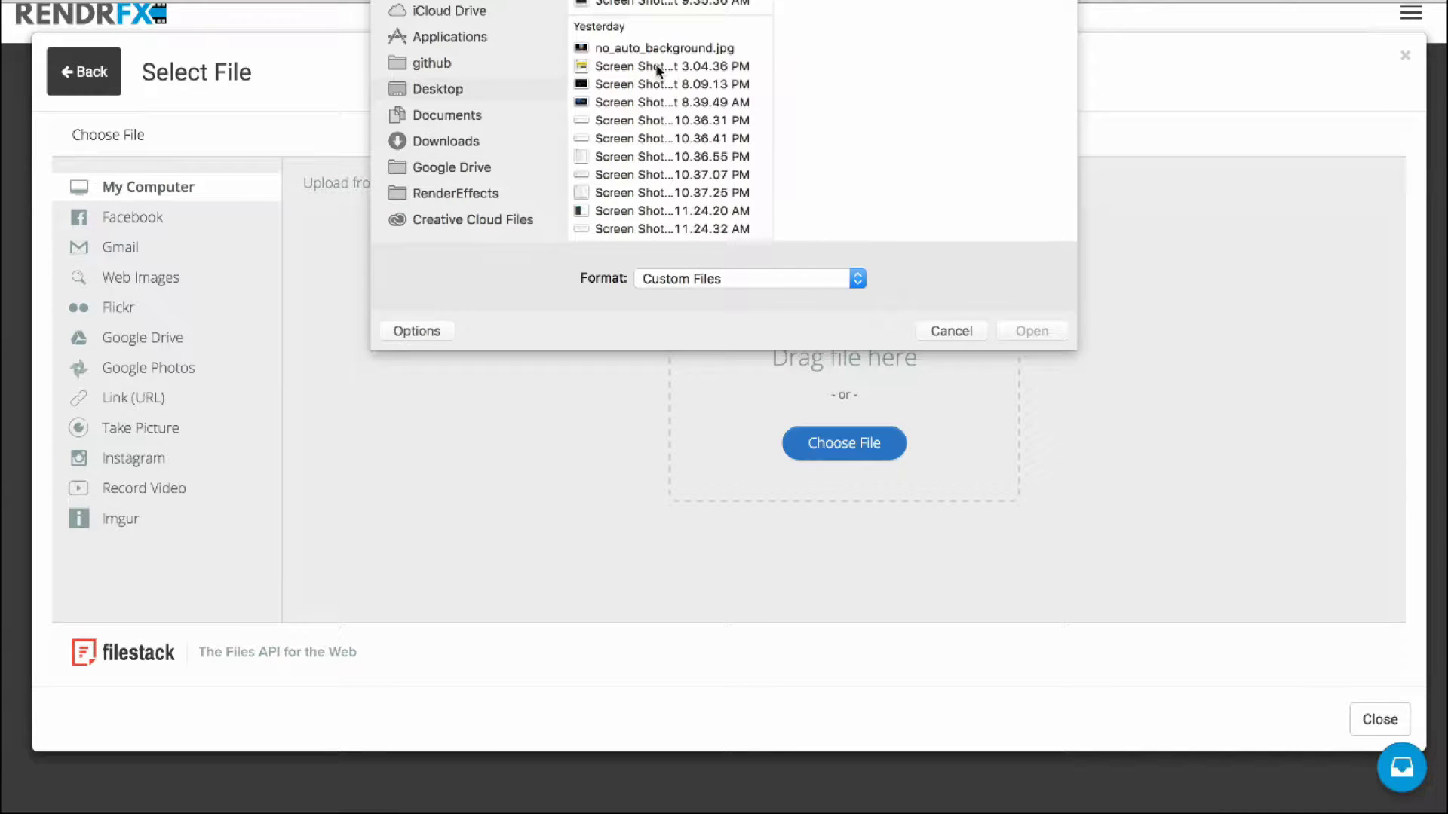
{"action": "type", "text": "logo"}
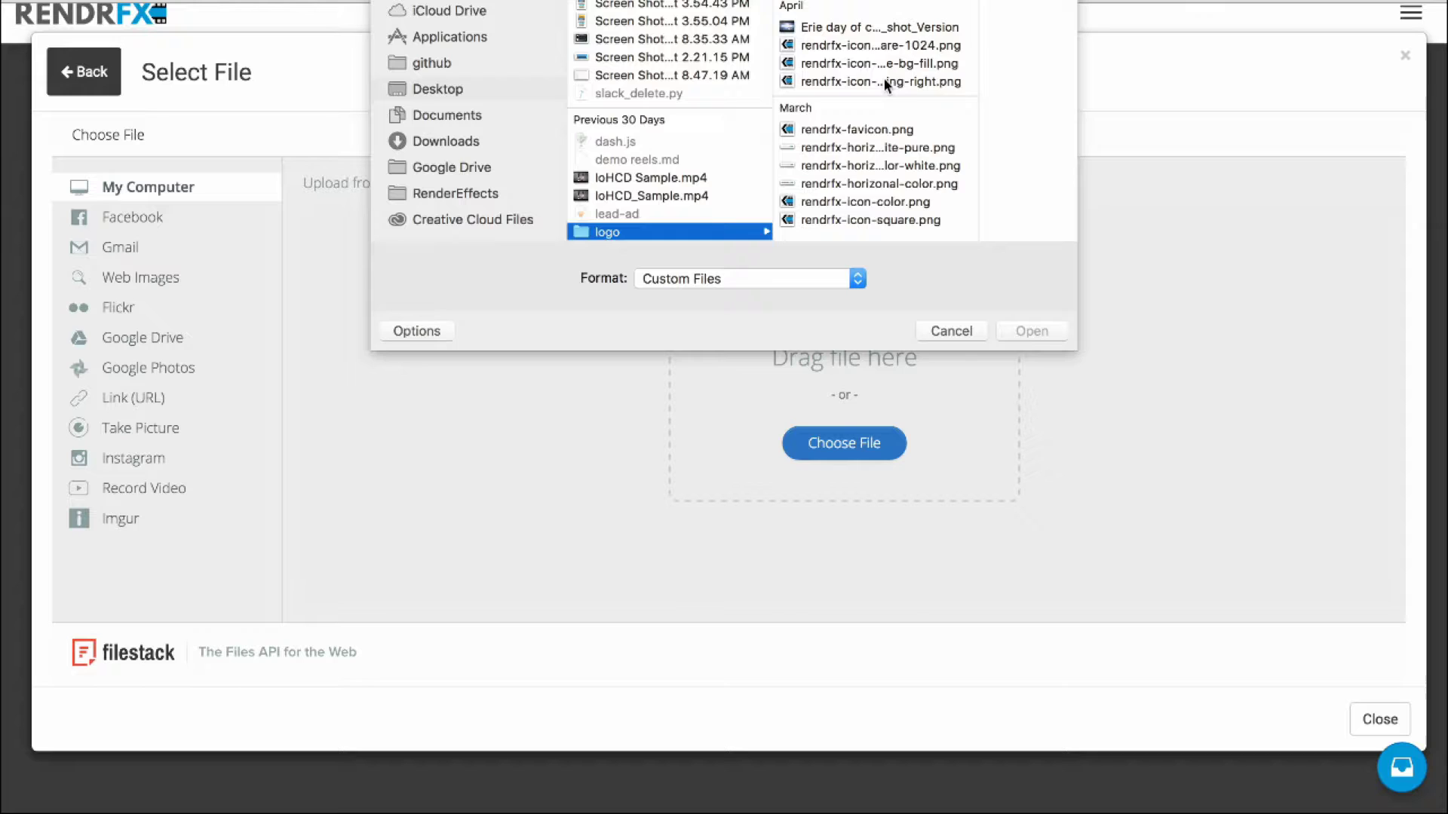
{"action": "left_click", "coordinate": [884, 81]}
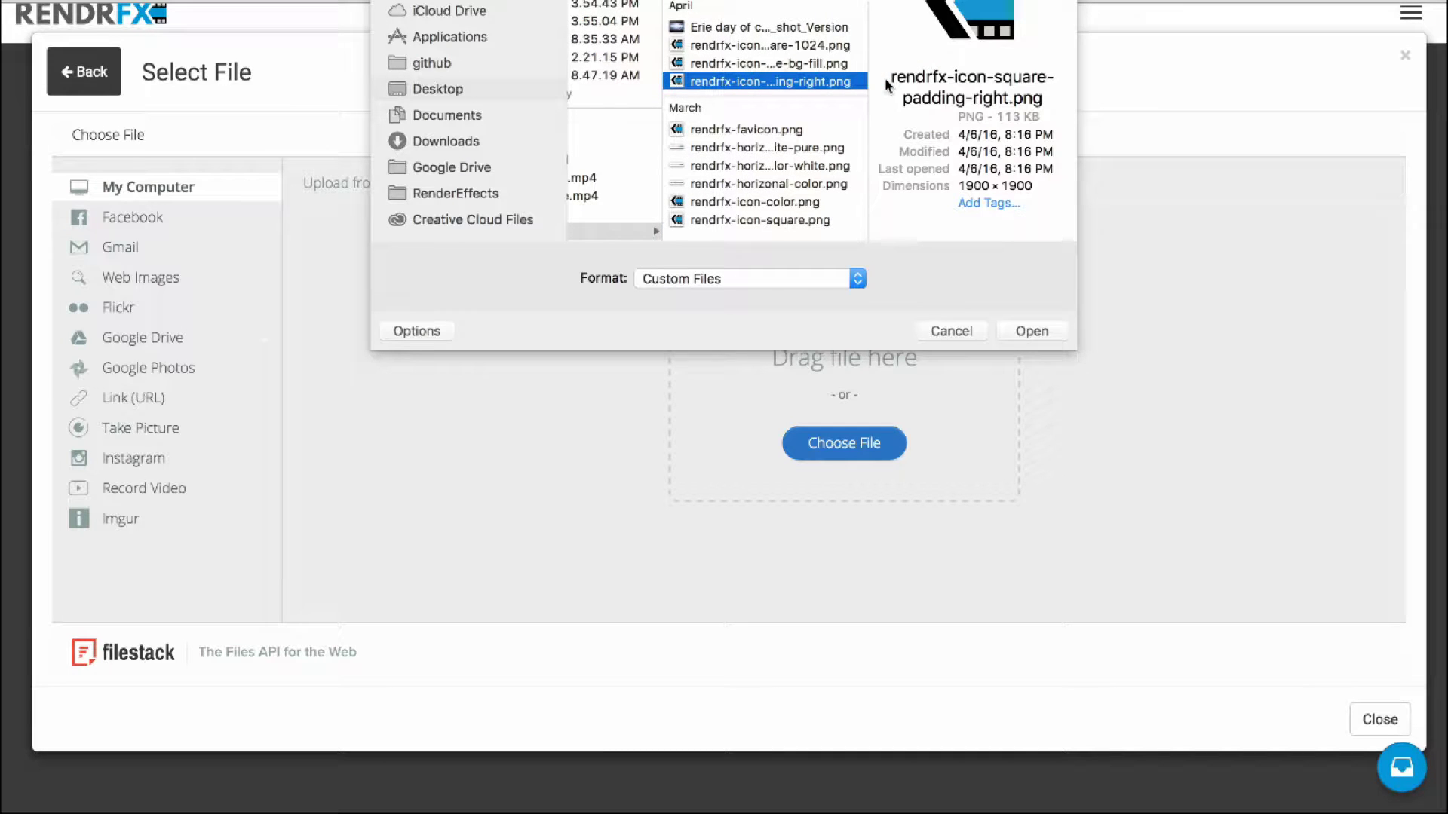
{"action": "key", "text": "Up"}
{"action": "key", "text": "Return"}
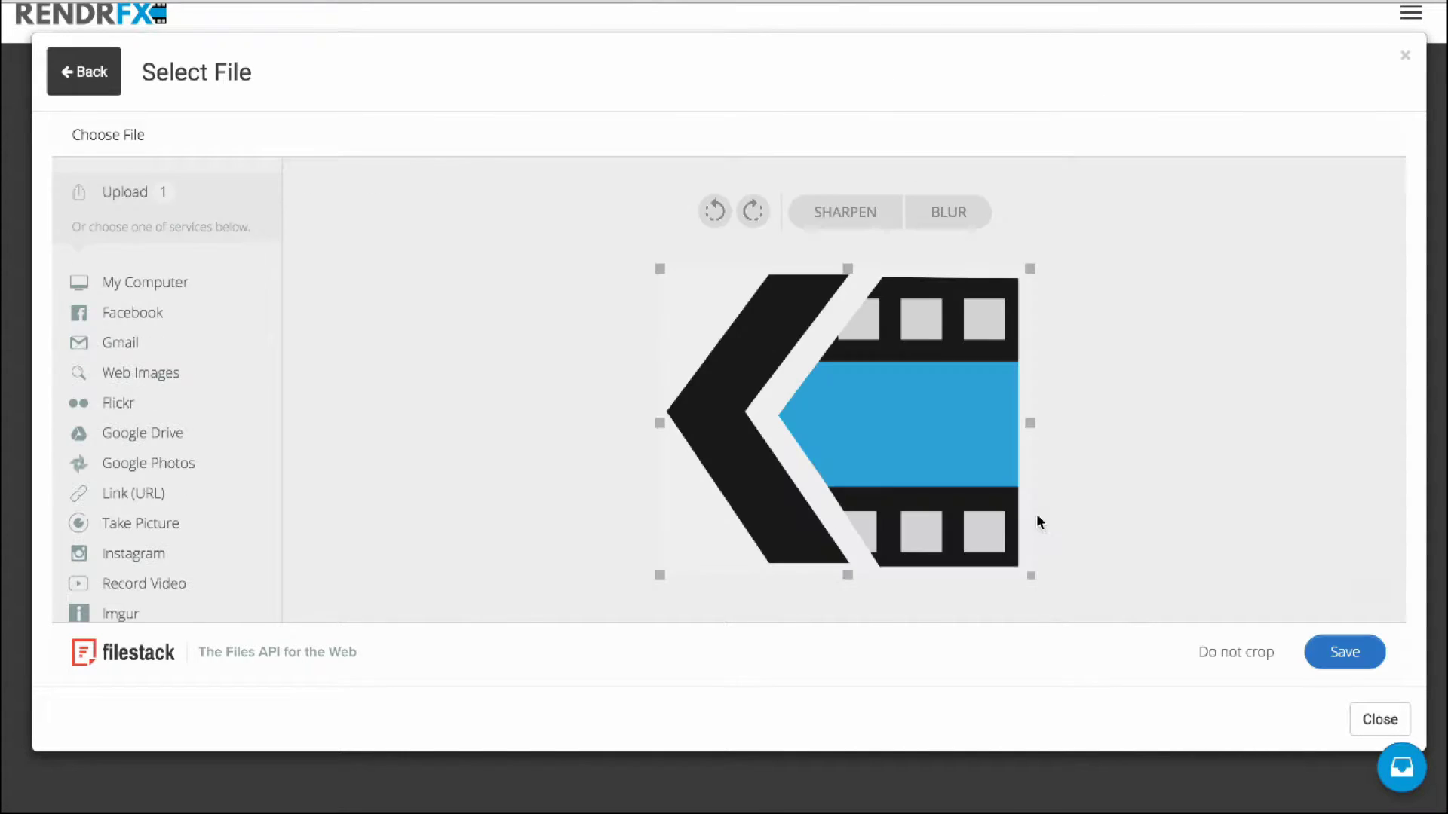
Upload the icon without cropping and close the file picker.
{"action": "left_click", "coordinate": [1233, 653]}
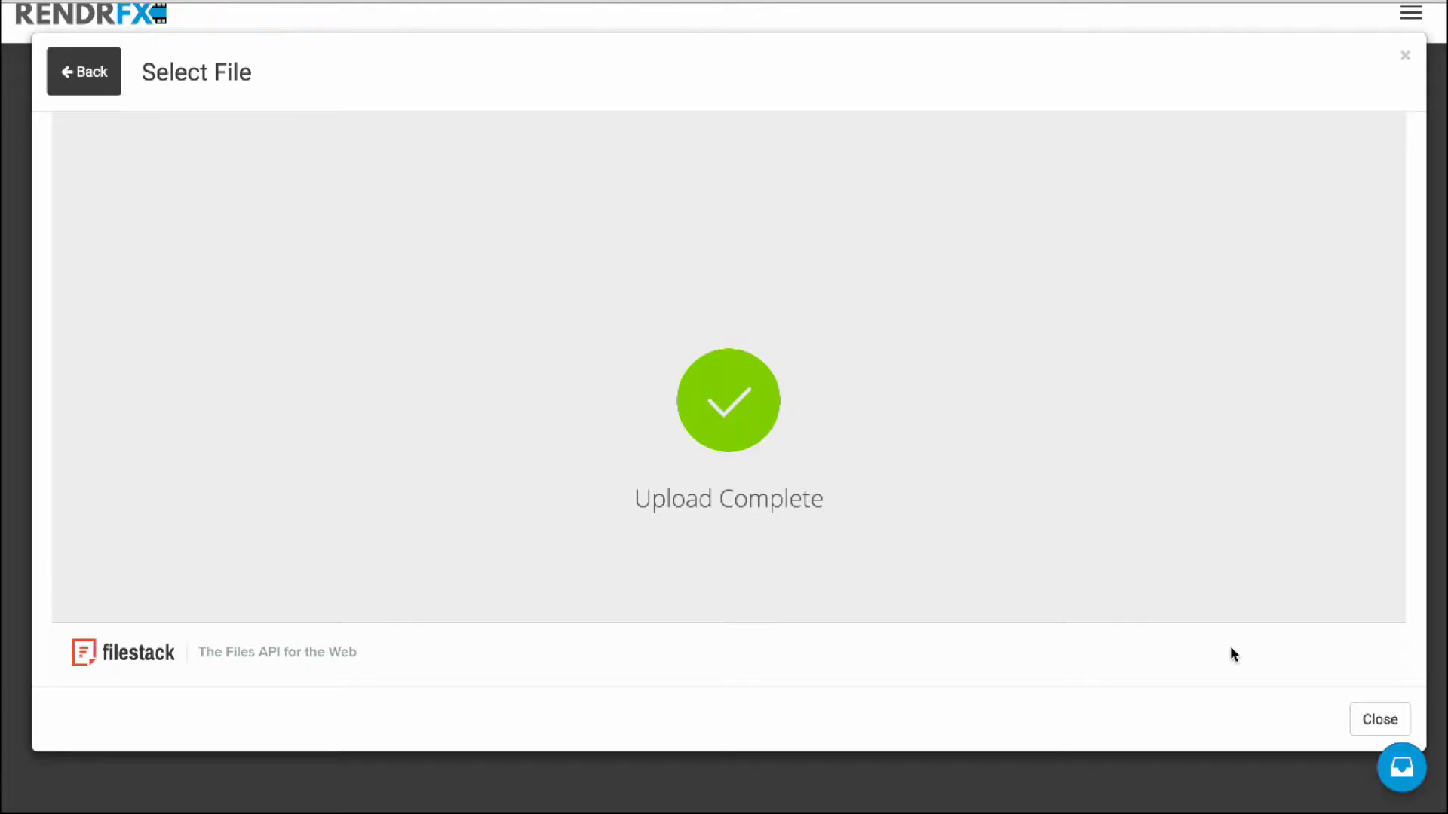
{"action": "left_click", "coordinate": [1372, 713]}
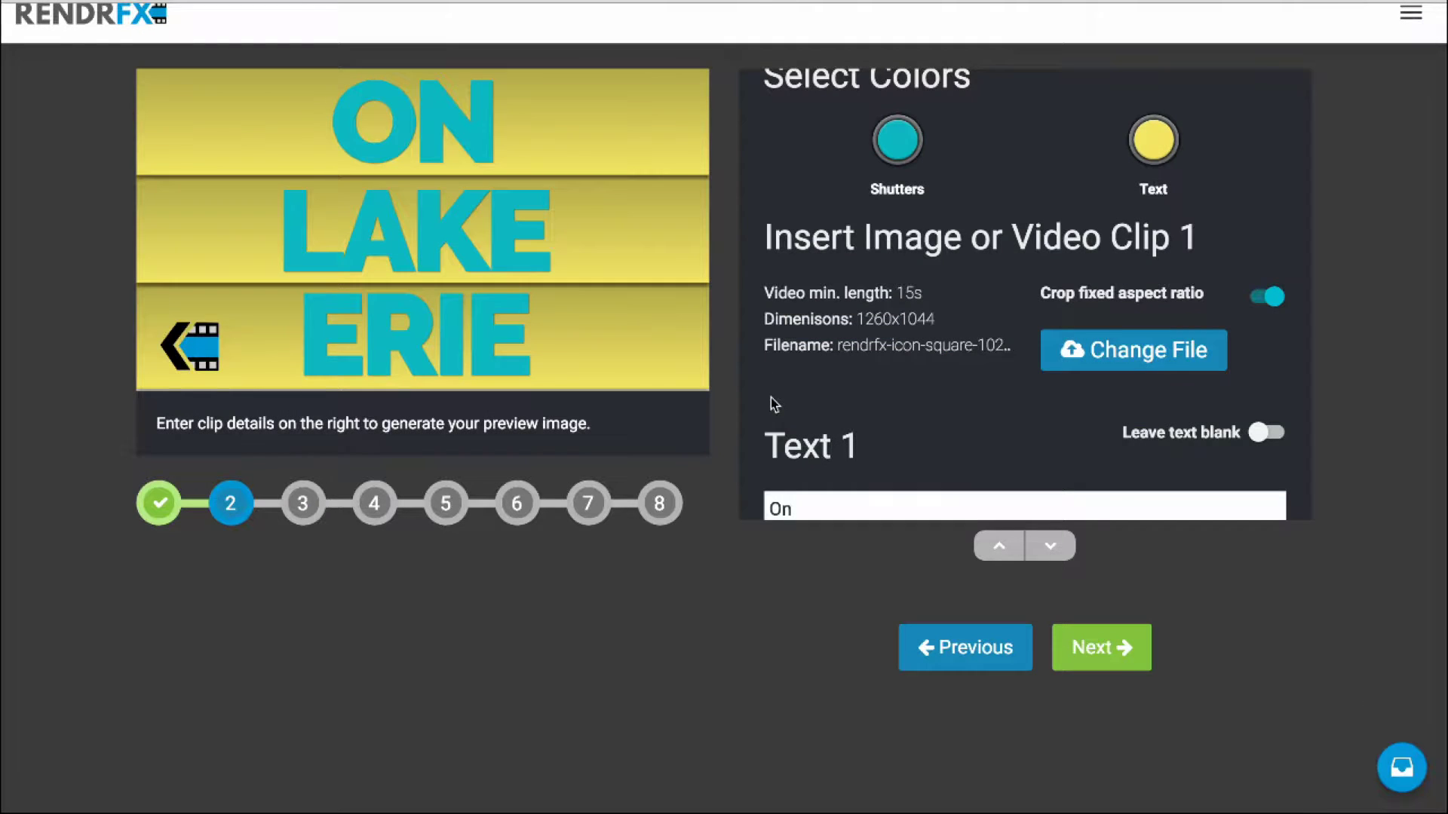
{"action": "scroll", "coordinate": [770, 397], "scroll_direction": "down", "scroll_amount": 4}
{"action": "scroll", "coordinate": [771, 397], "scroll_direction": "down", "scroll_amount": 2}
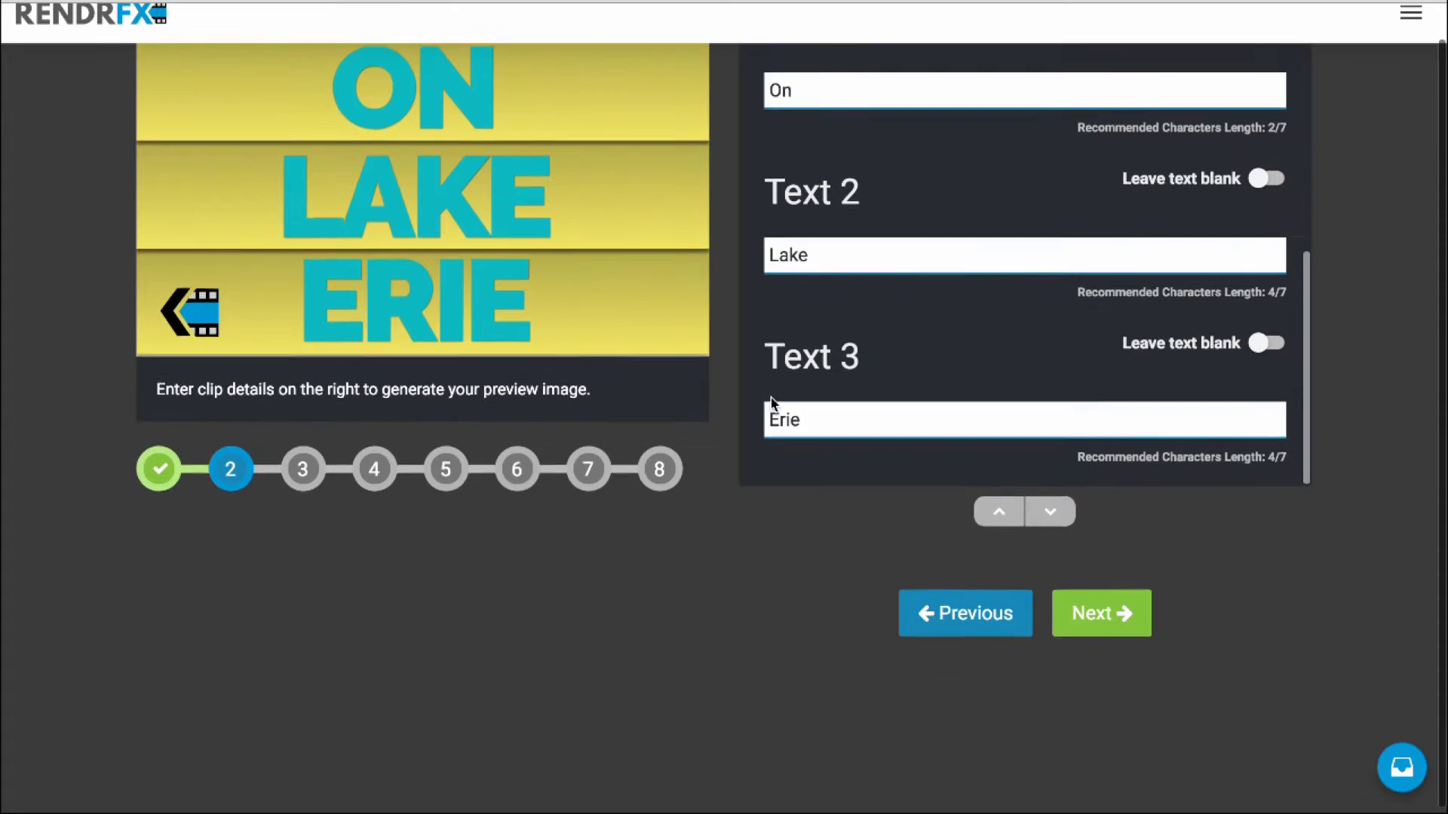
Give Clip 2 the sunset-through-trees photo from the Facebook 'On the lake in Erie' album, cropped lower.
{"action": "left_click", "coordinate": [1119, 611]}
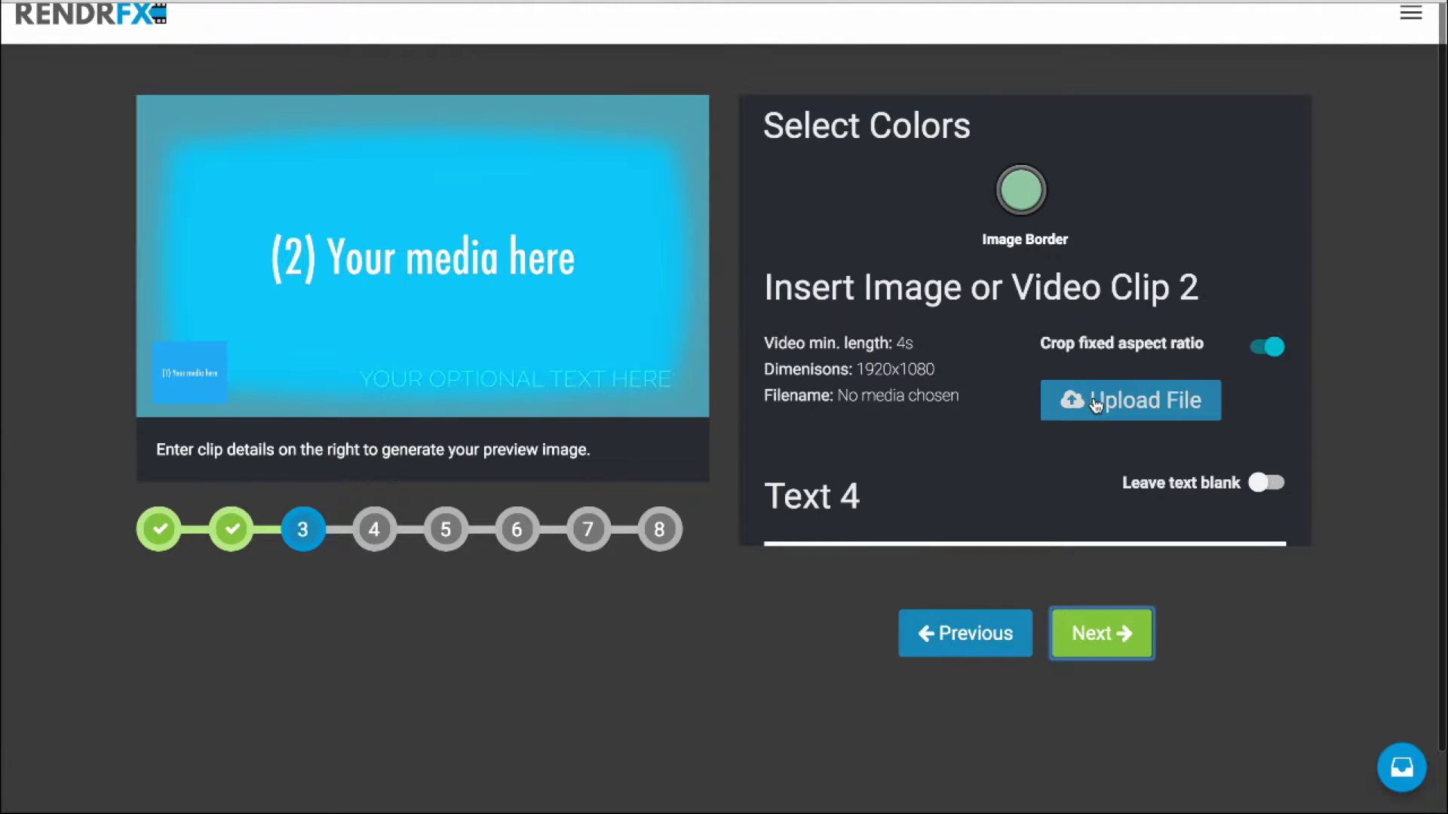
{"action": "left_click", "coordinate": [1097, 406]}
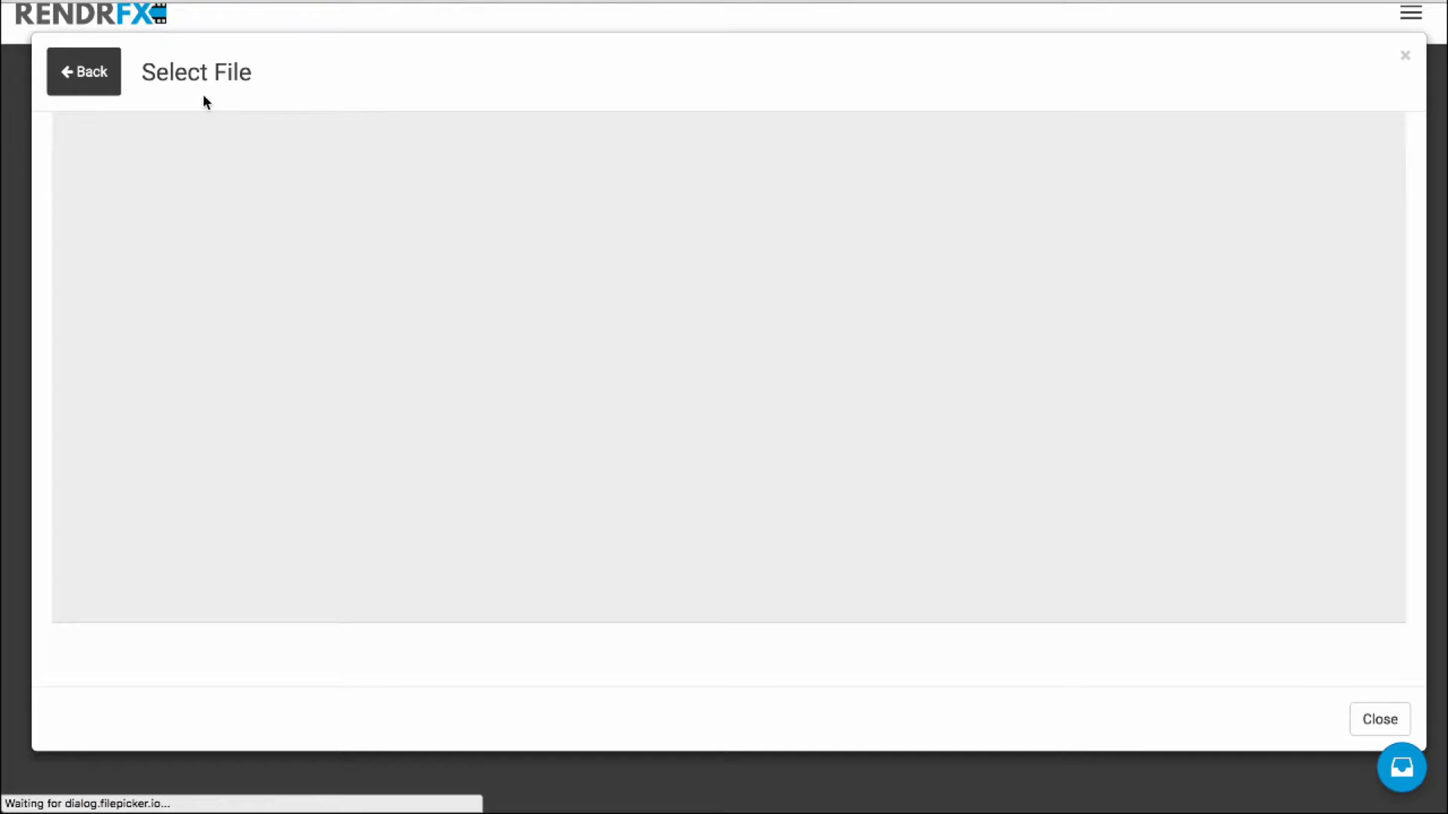
{"action": "left_click", "coordinate": [155, 221]}
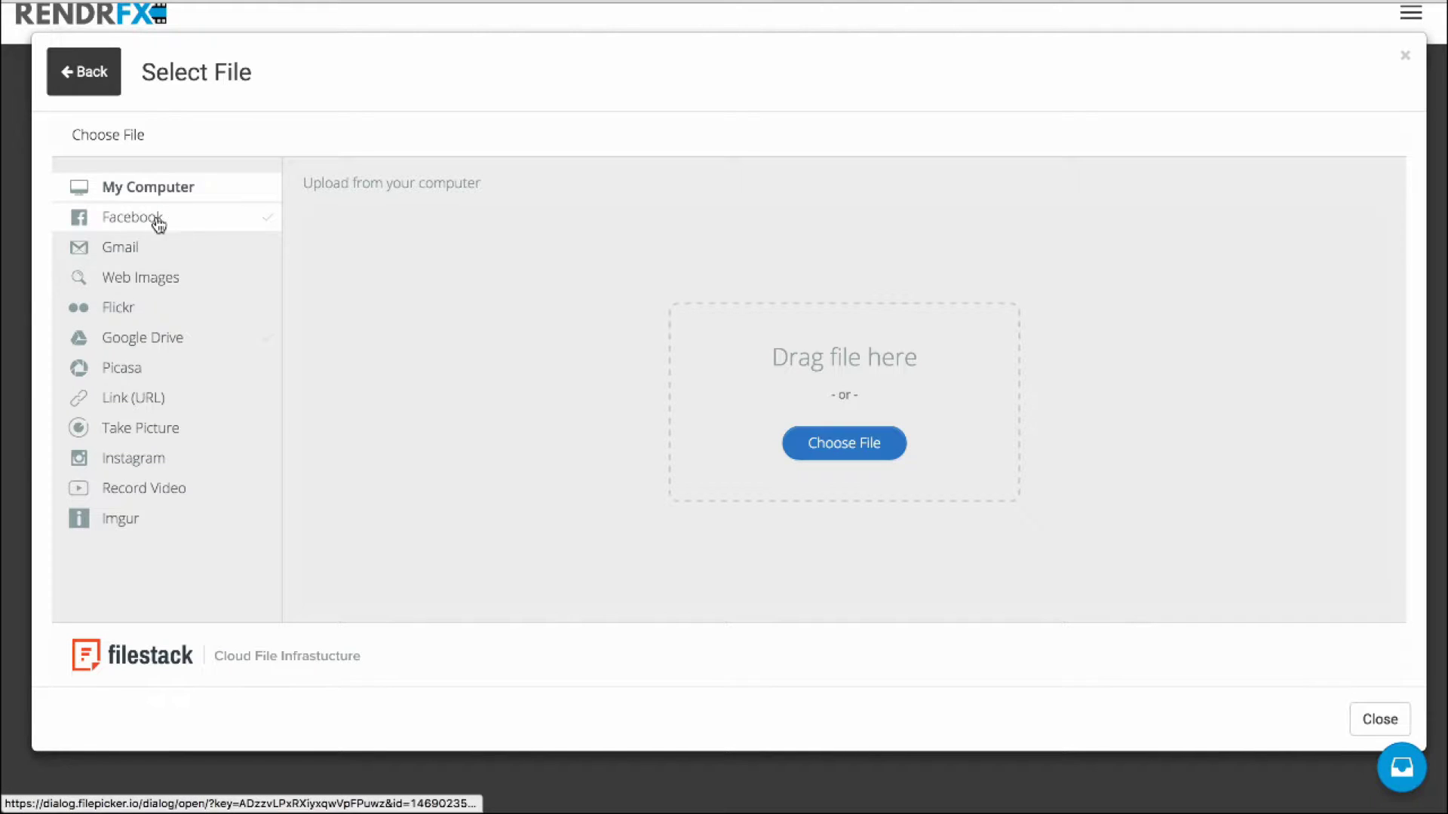
{"action": "scroll", "coordinate": [475, 487], "scroll_direction": "down", "scroll_amount": 5}
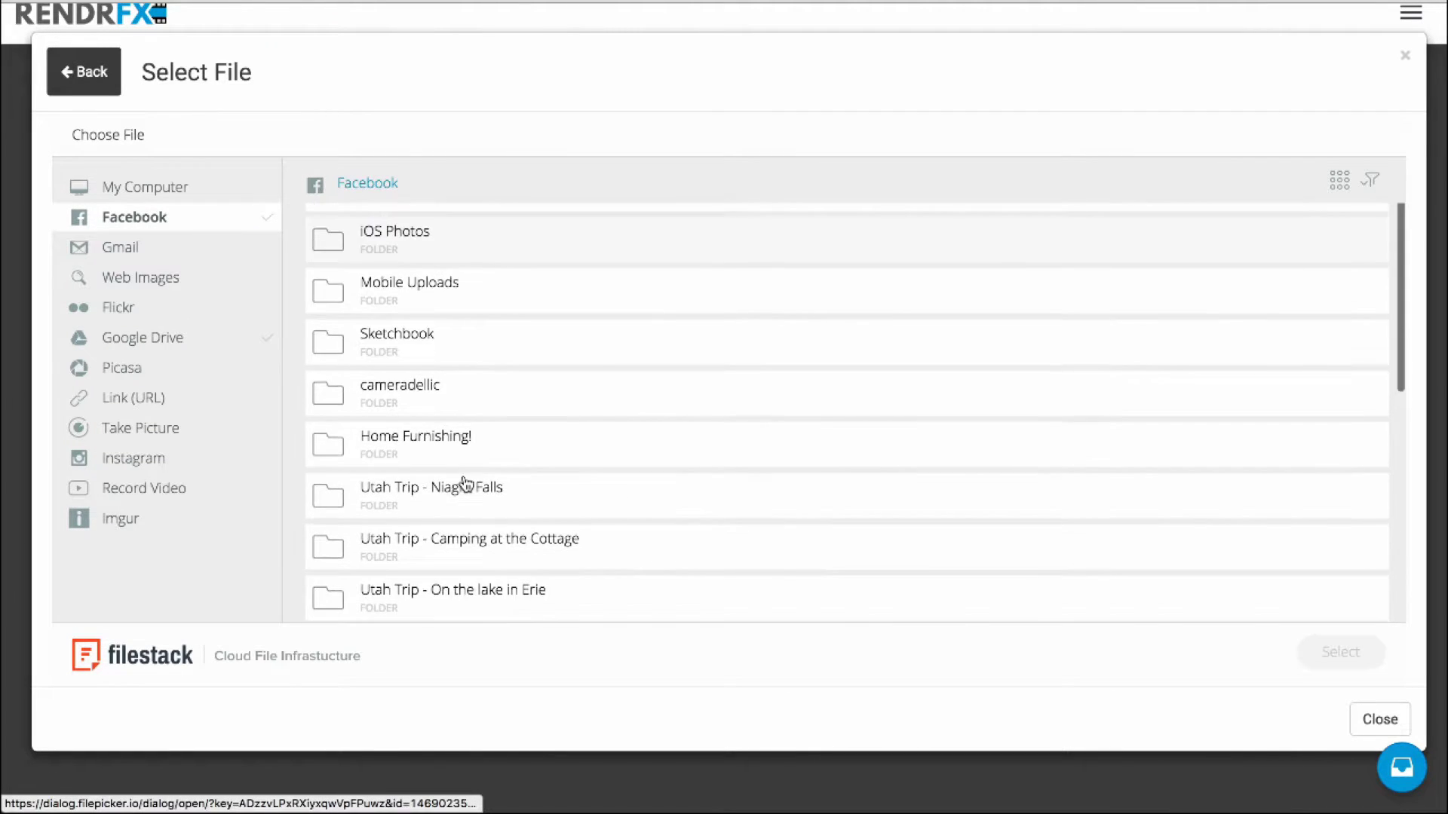
{"action": "left_click", "coordinate": [478, 521]}
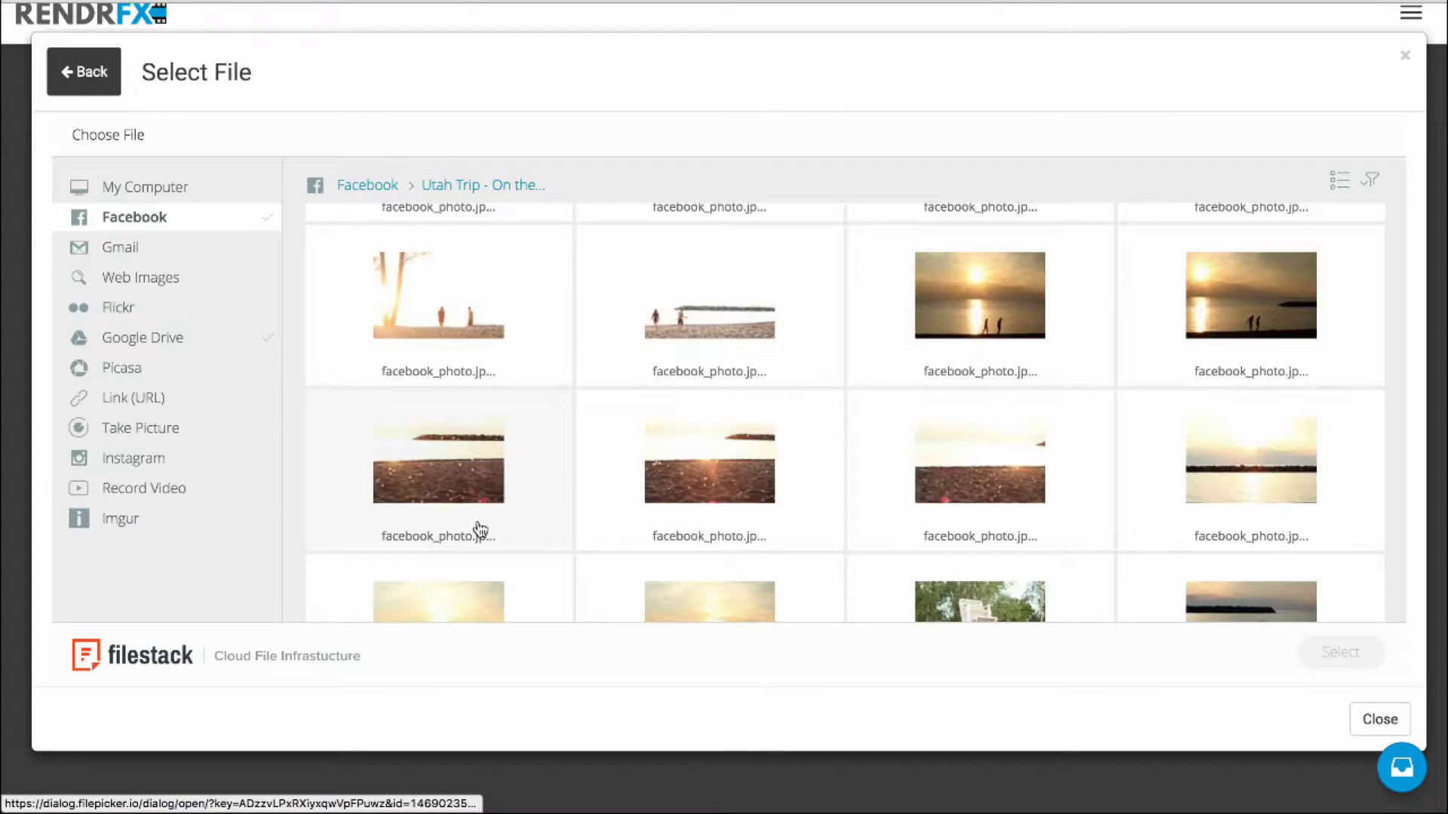
{"action": "scroll", "coordinate": [617, 413], "scroll_direction": "up", "scroll_amount": 5}
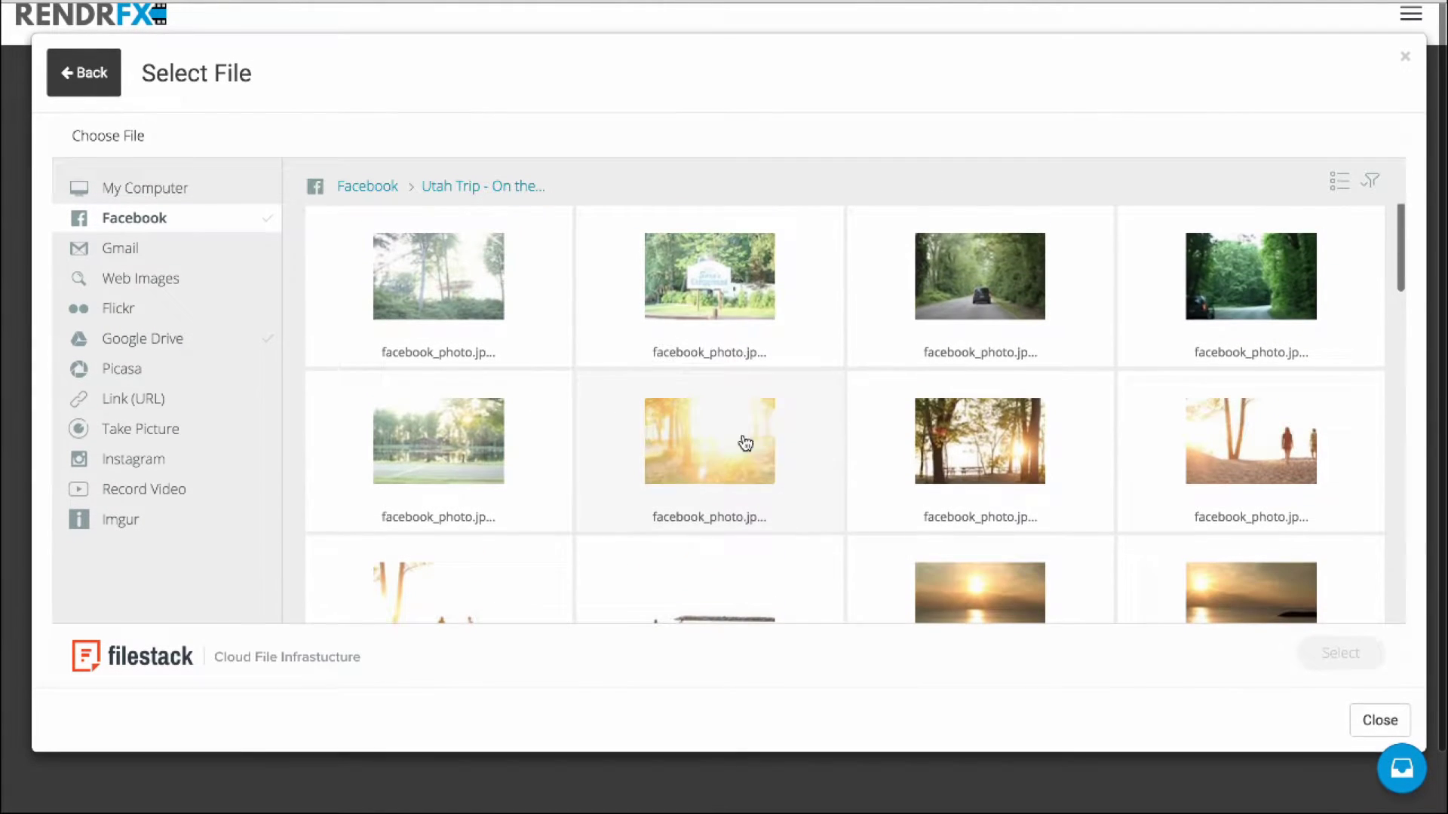
{"action": "left_click", "coordinate": [980, 454]}
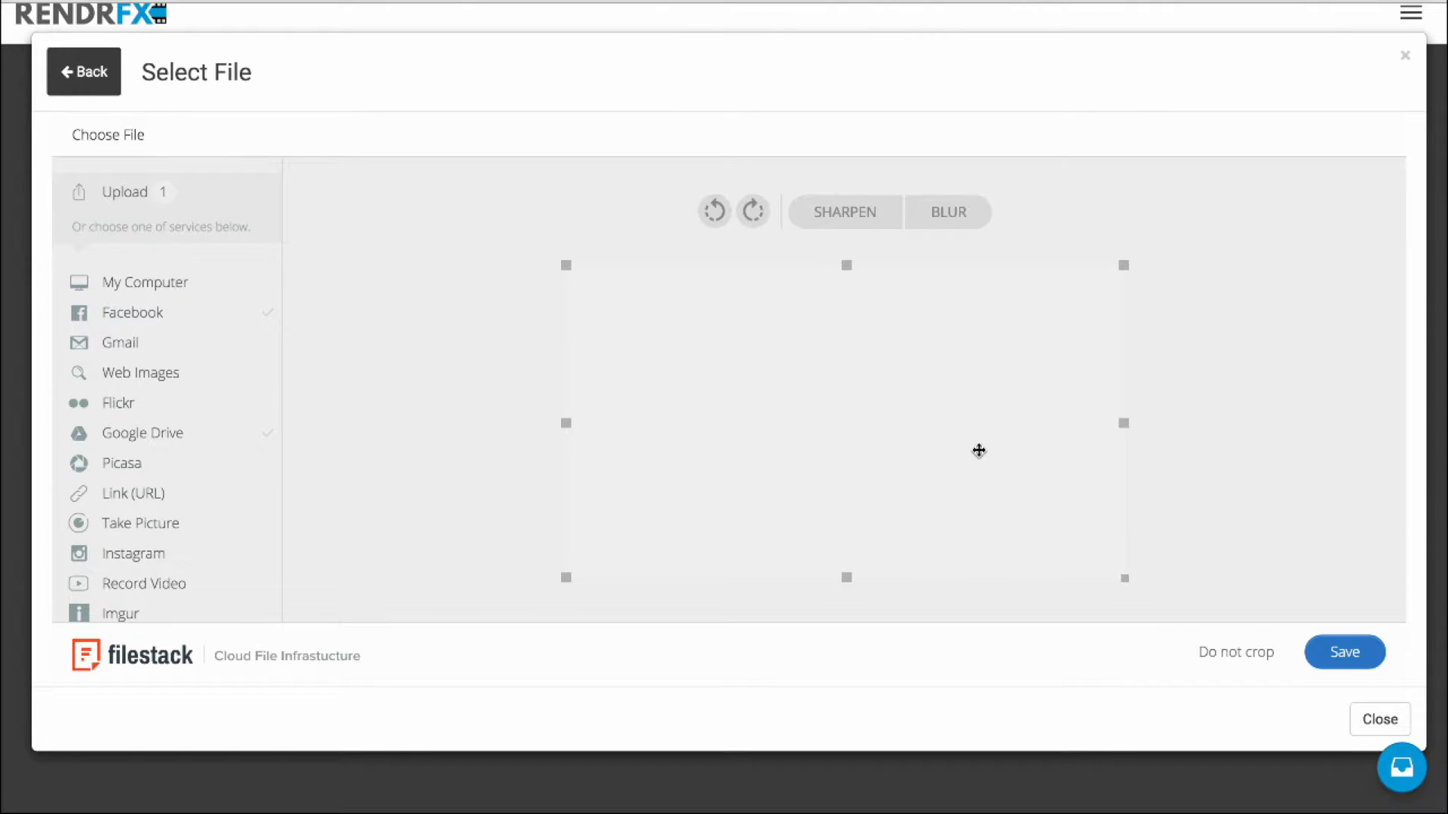
{"action": "left_click_drag", "start_coordinate": [979, 451], "coordinate": [978, 484]}
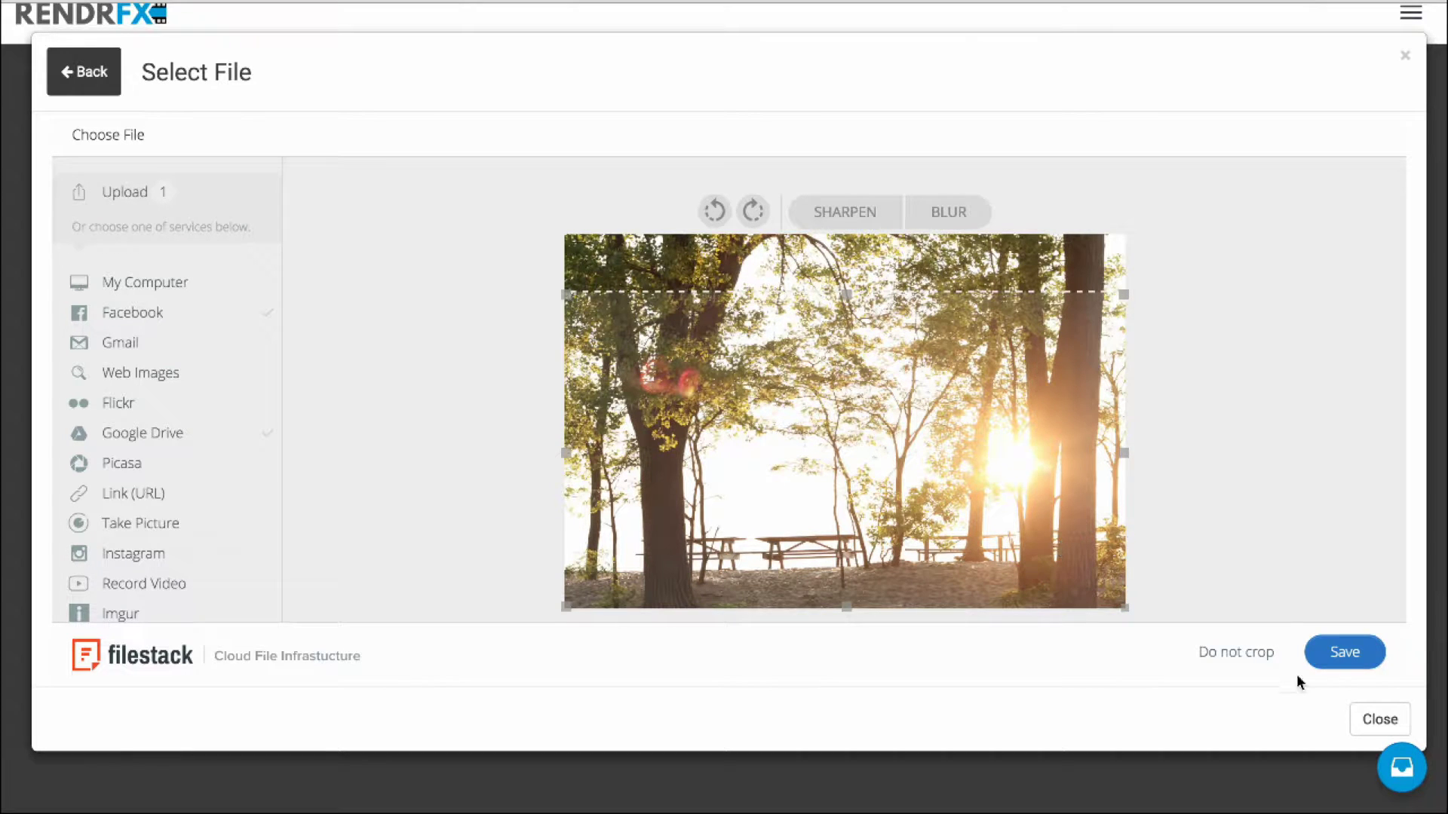
{"action": "left_click", "coordinate": [1328, 655]}
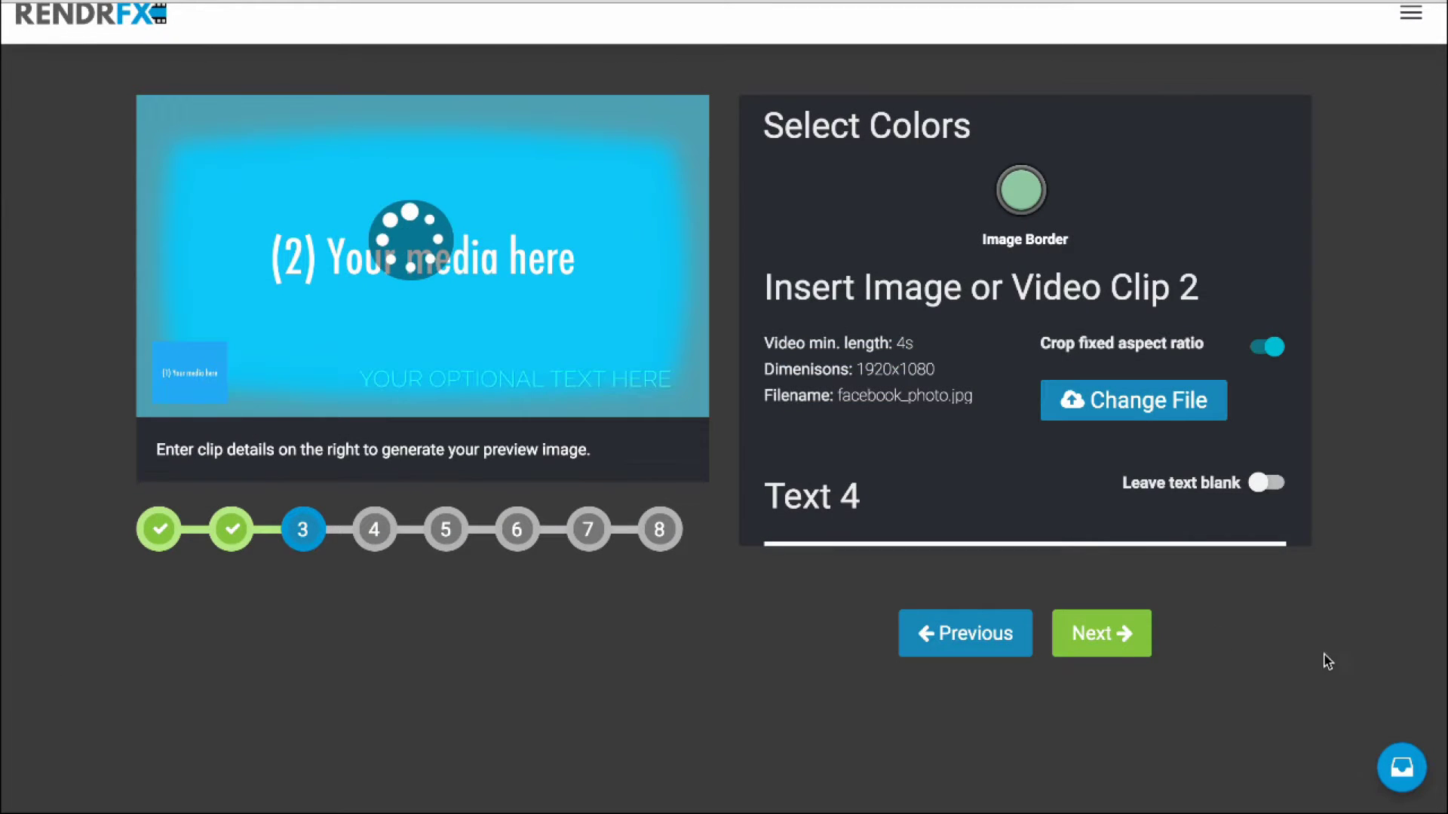
Inspect Clip 2's border colour #c7c18f and close the picker, keeping it unchanged.
{"action": "left_click", "coordinate": [1020, 198]}
{"action": "left_click", "coordinate": [836, 193]}
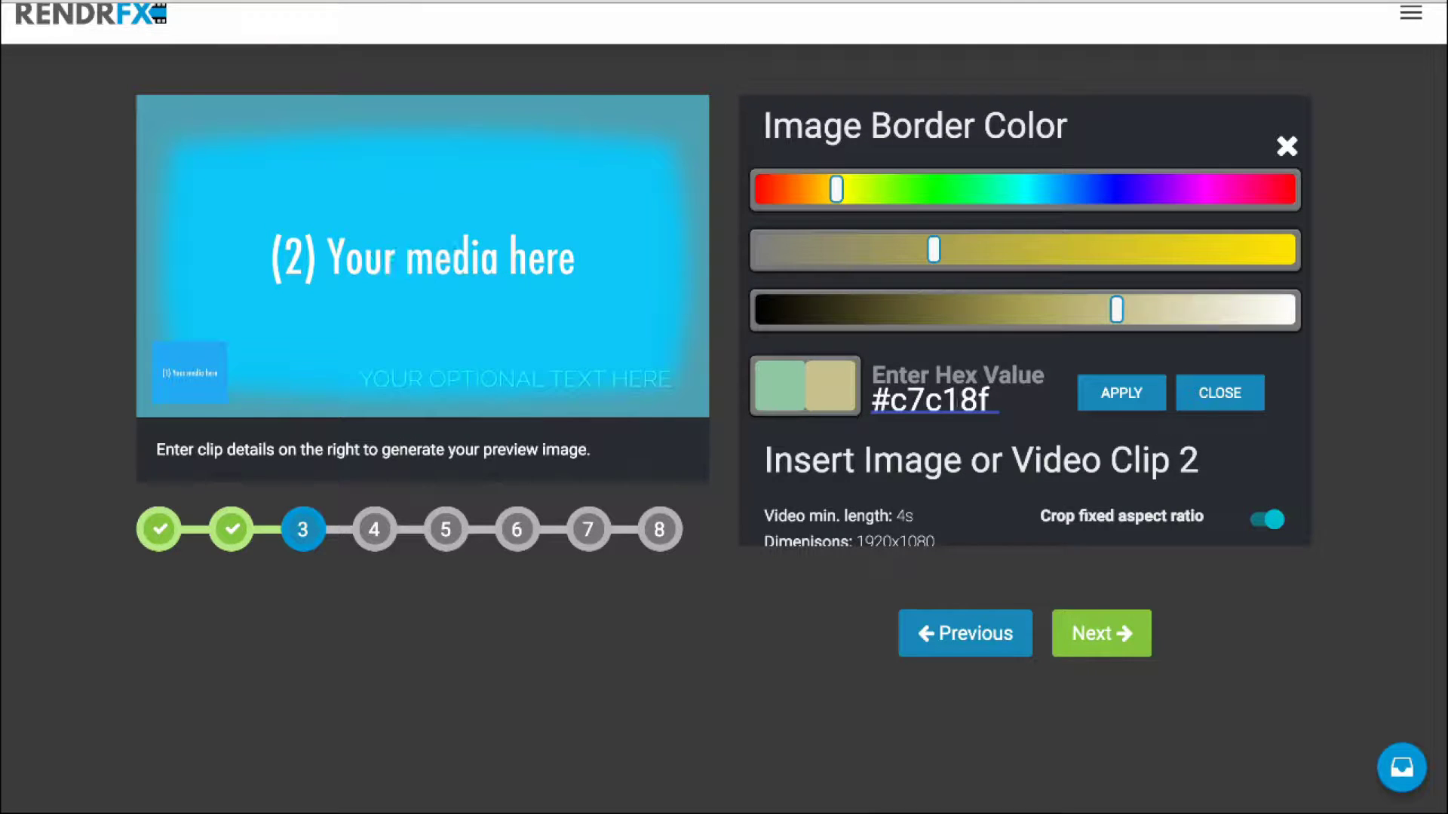
{"action": "triple_click", "coordinate": [955, 402]}
{"action": "left_click", "coordinate": [1220, 393]}
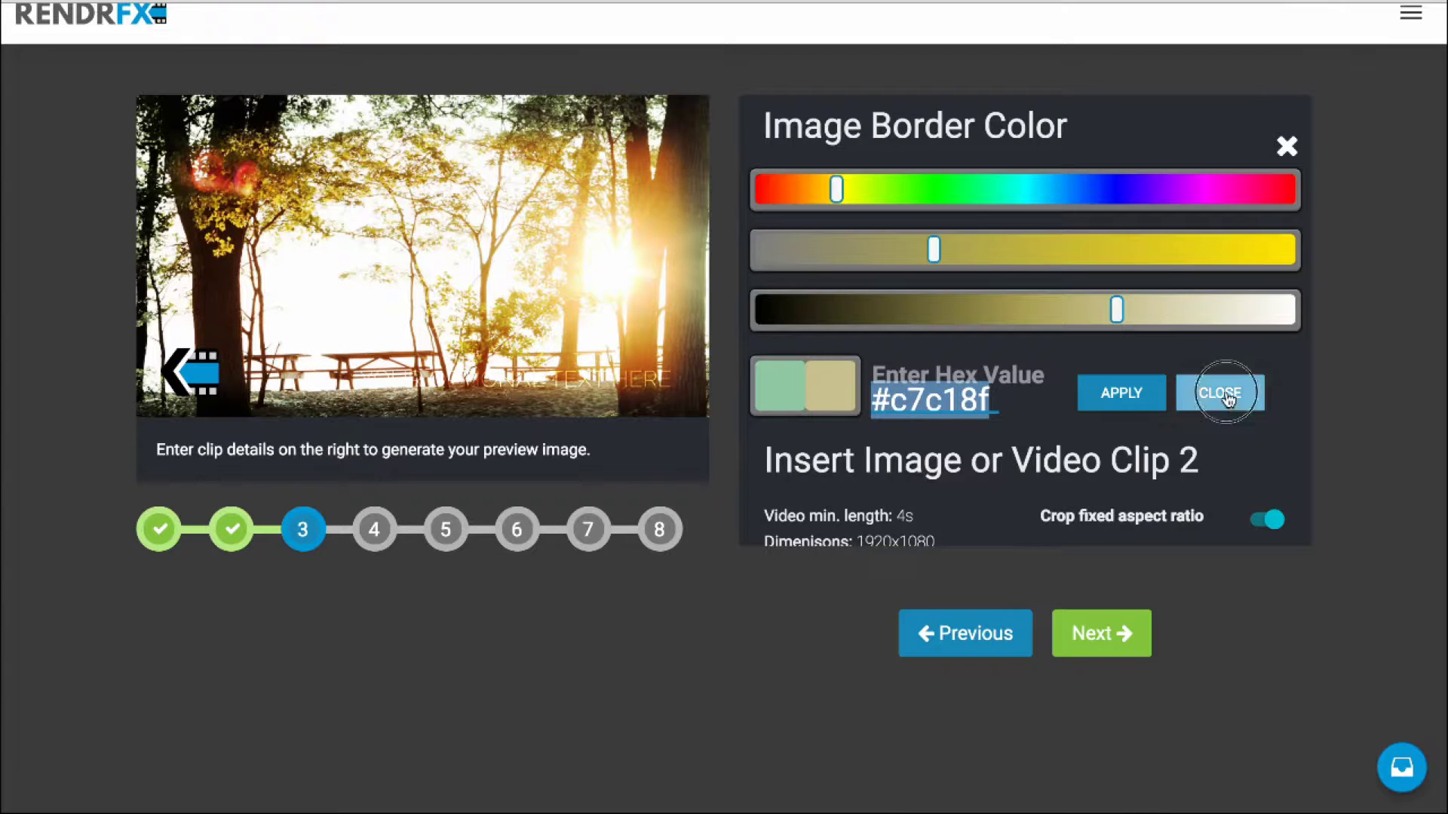
Leave Text 4 blank and continue to the Clip 3 step.
{"action": "scroll", "coordinate": [869, 334], "scroll_direction": "down", "scroll_amount": 2}
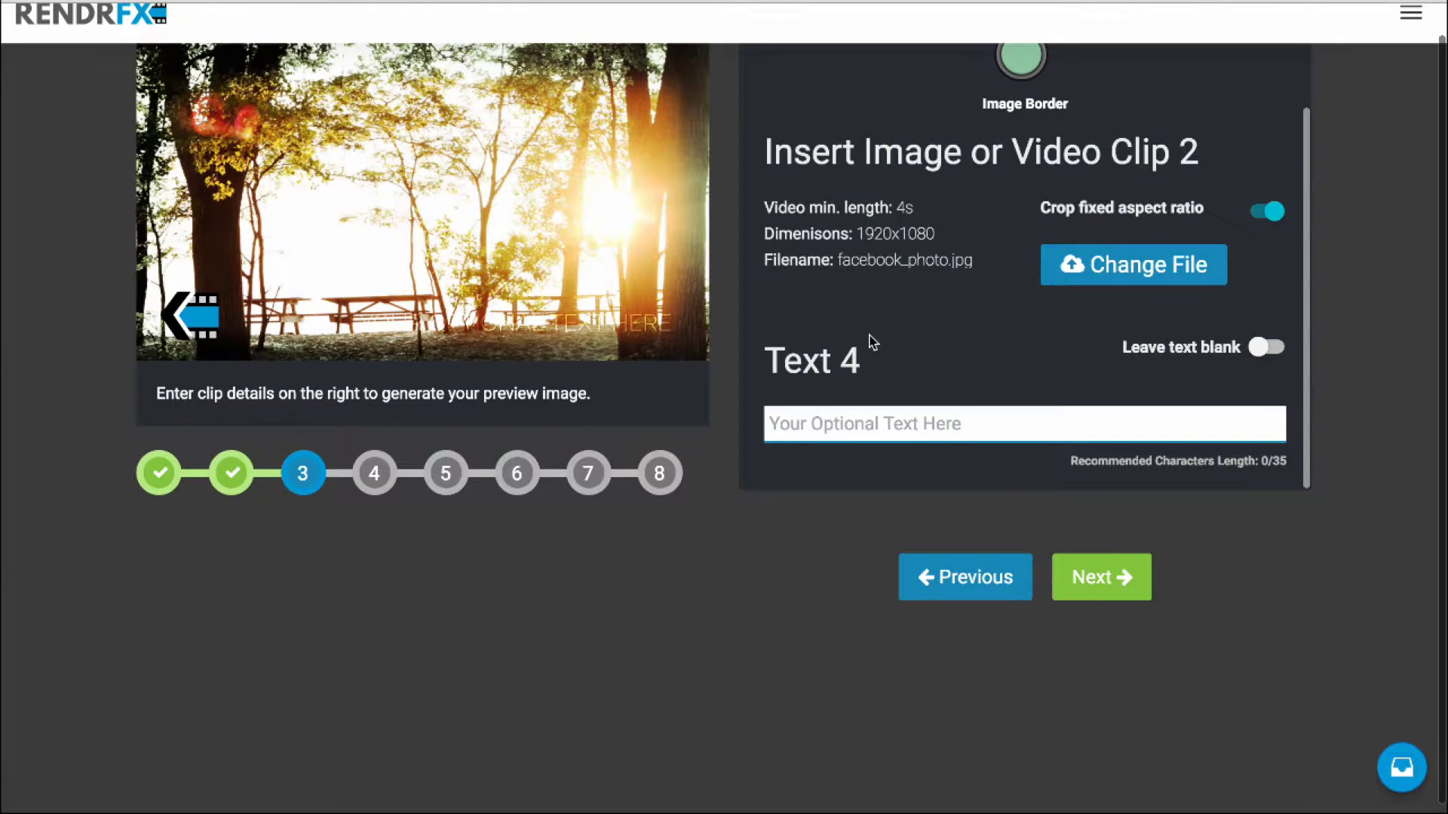
{"action": "left_click", "coordinate": [1256, 349]}
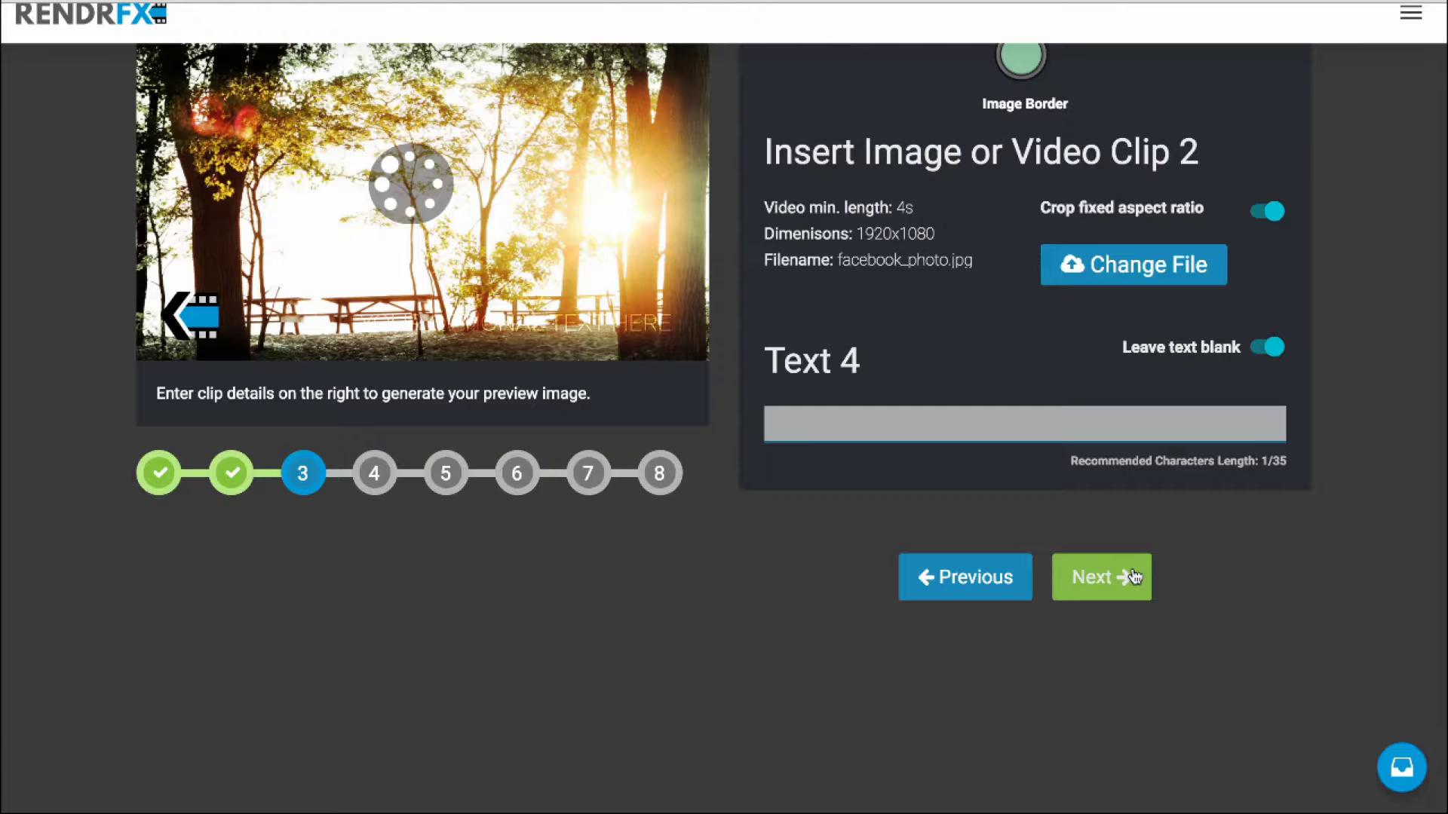
{"action": "scroll", "coordinate": [843, 156], "scroll_direction": "up", "scroll_amount": 2}
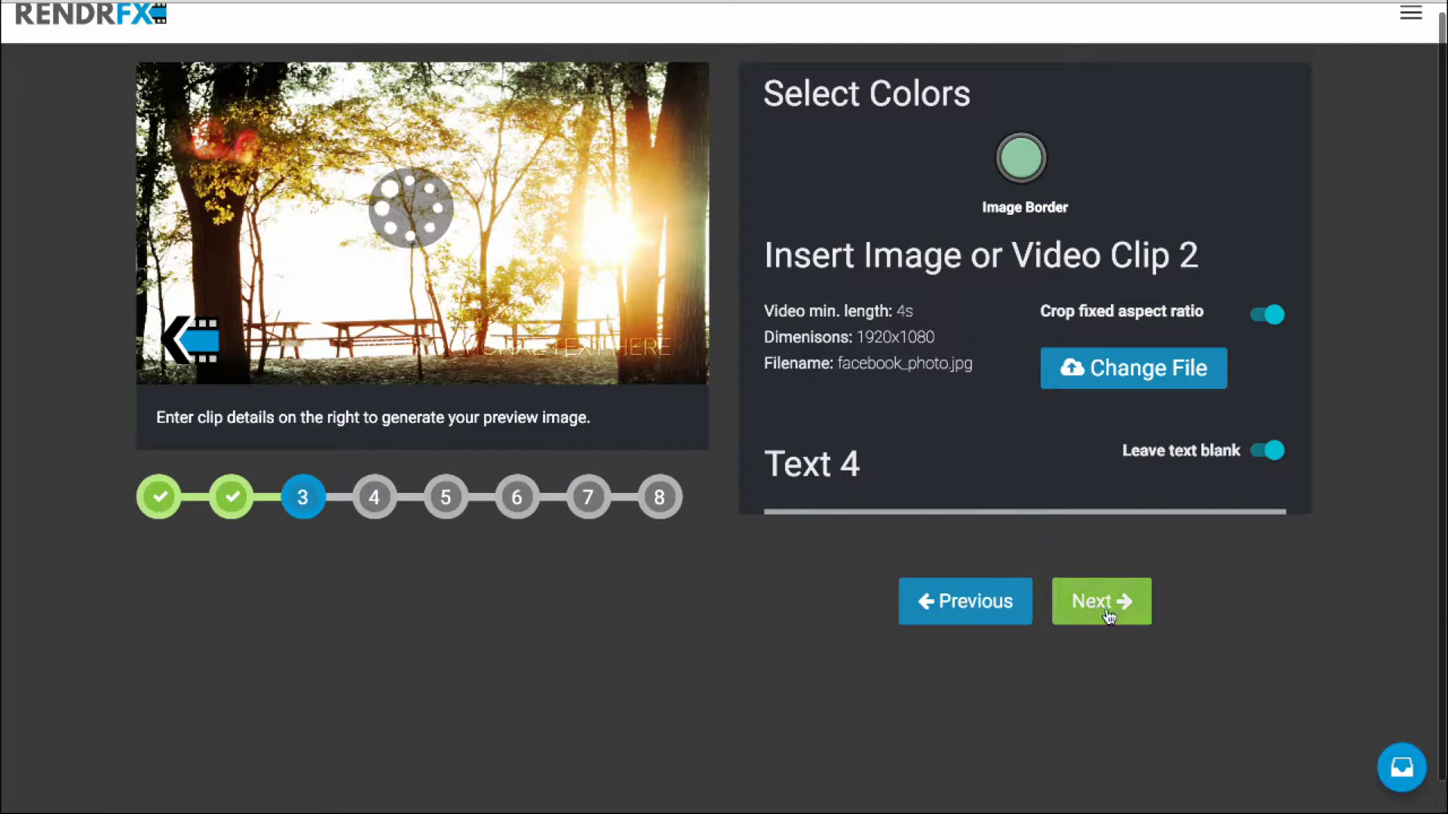
{"action": "left_click", "coordinate": [1106, 614]}
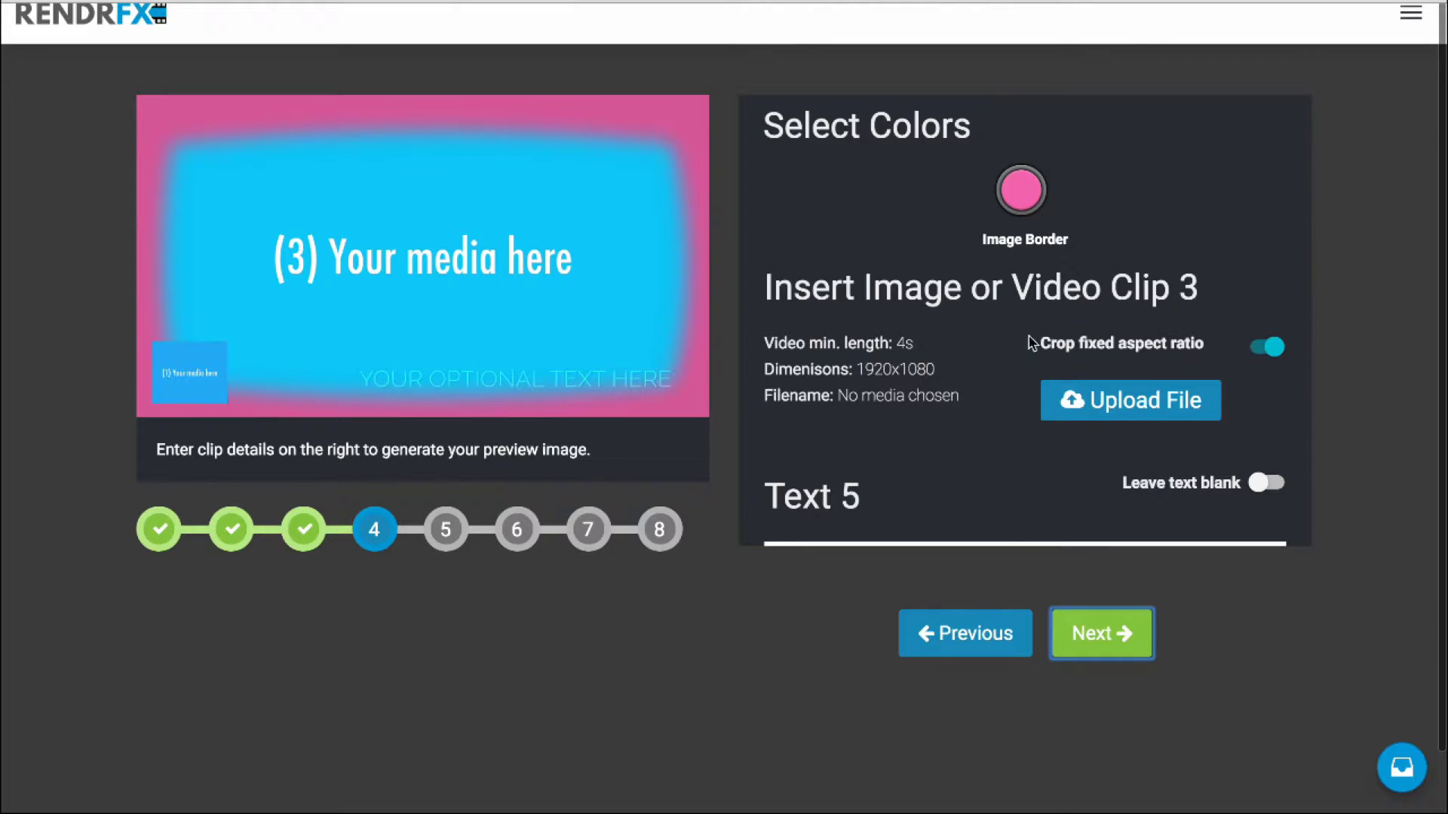
Set Clip 3 to the Facebook beach photo of two people, crop shifted slightly lower.
{"action": "left_click", "coordinate": [1070, 395]}
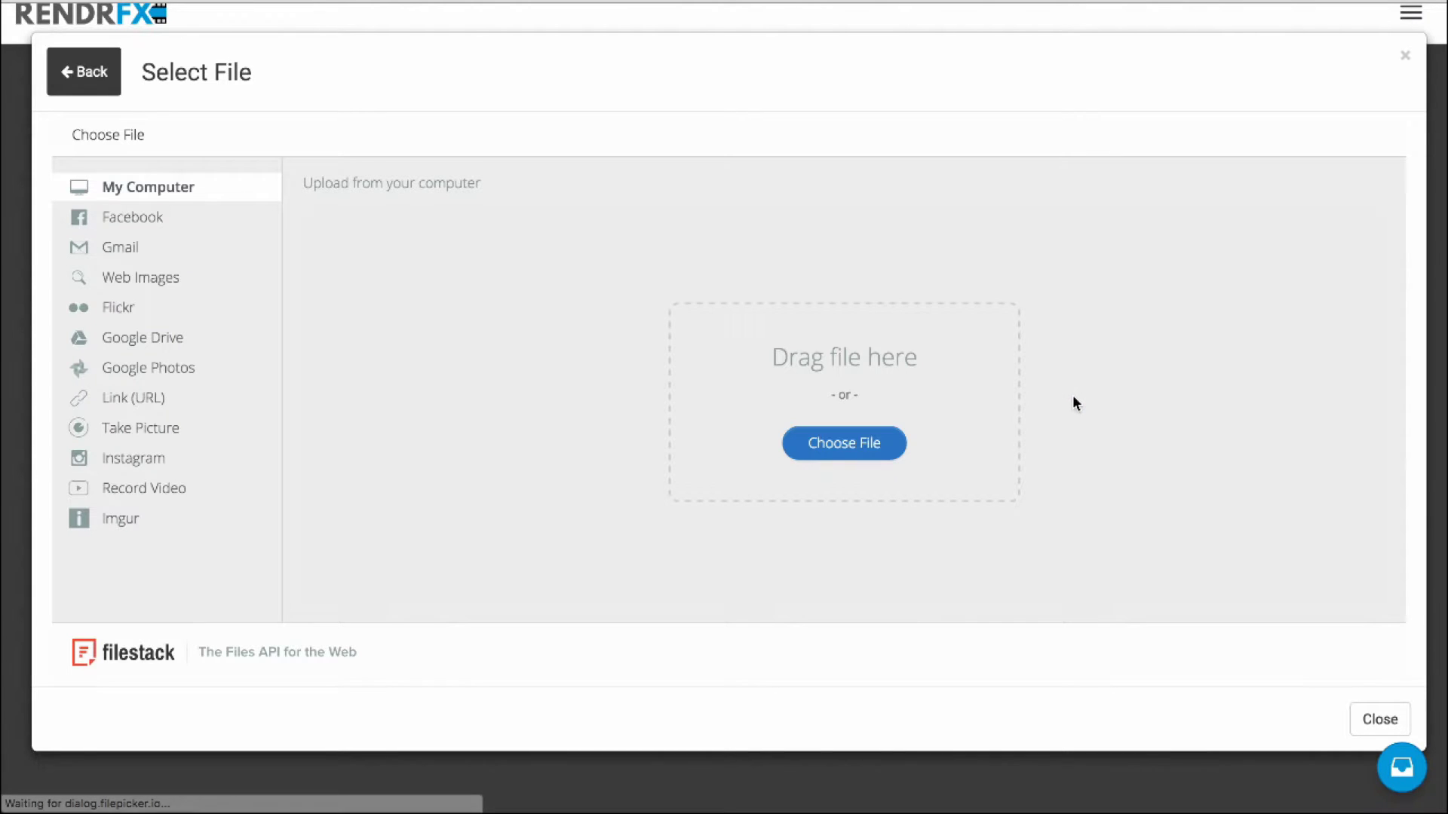
{"action": "left_click", "coordinate": [200, 221]}
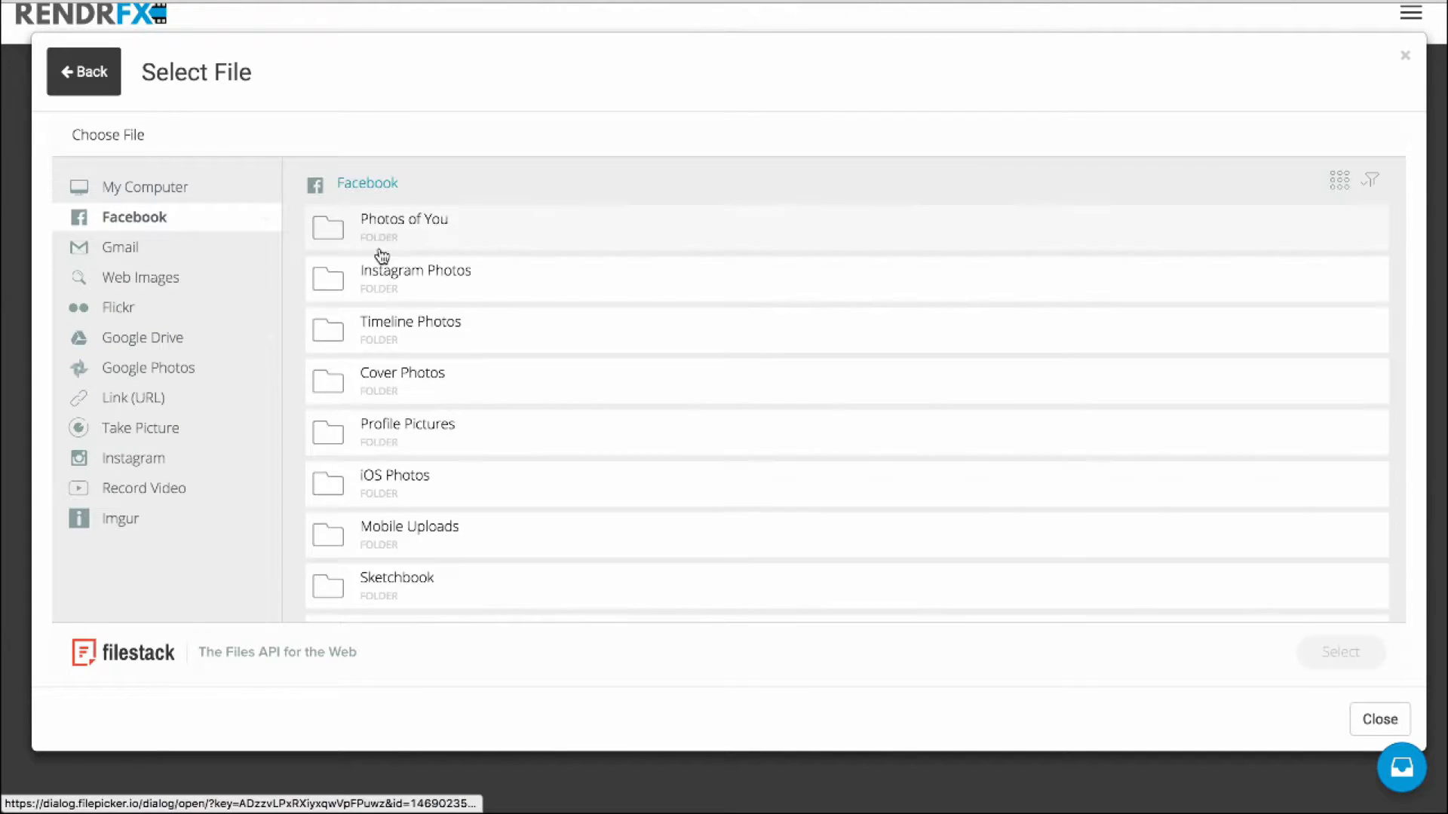
{"action": "scroll", "coordinate": [417, 420], "scroll_direction": "down", "scroll_amount": 5}
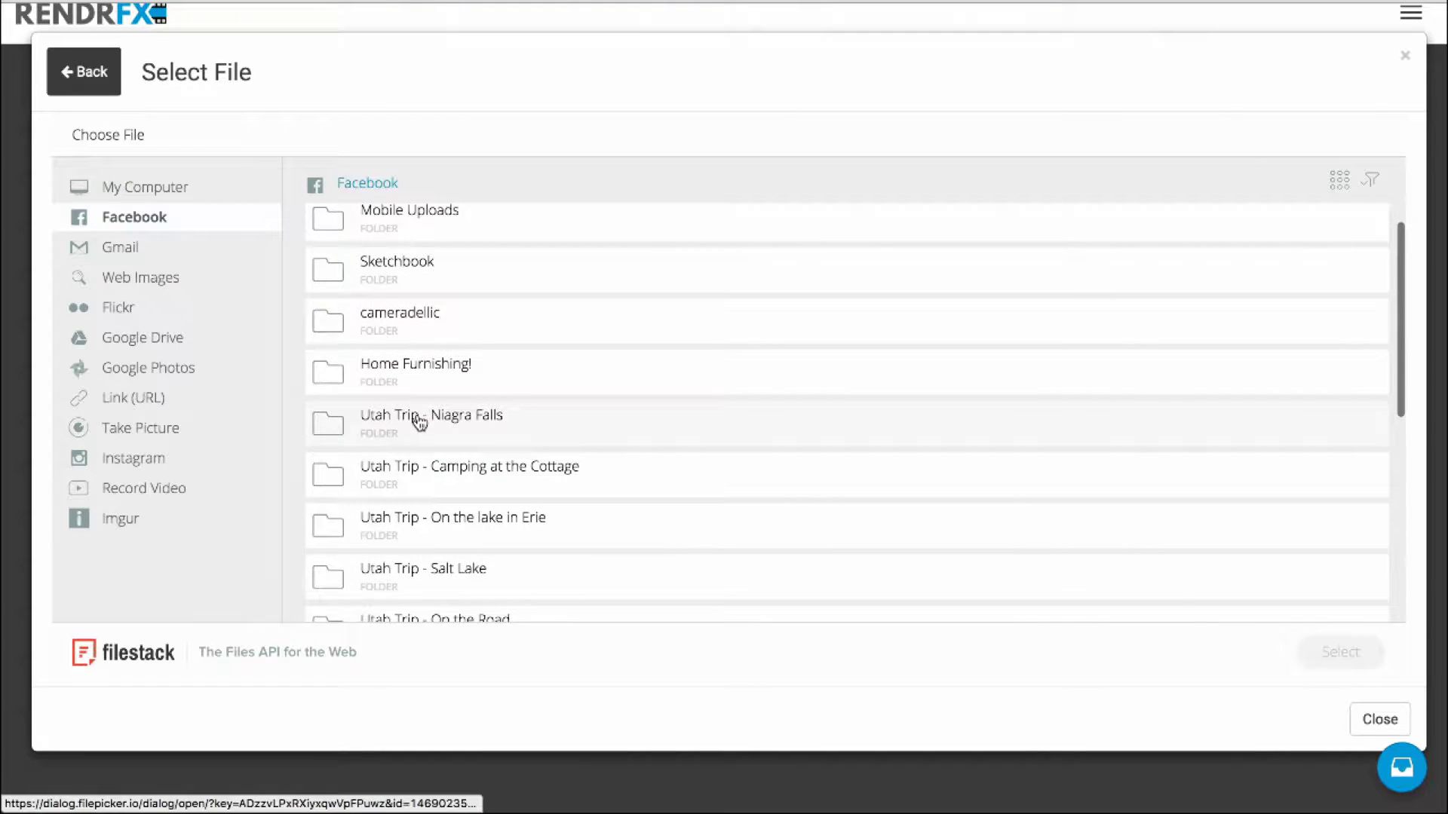
{"action": "scroll", "coordinate": [417, 423], "scroll_direction": "down", "scroll_amount": 1}
{"action": "scroll", "coordinate": [418, 420], "scroll_direction": "down", "scroll_amount": 1}
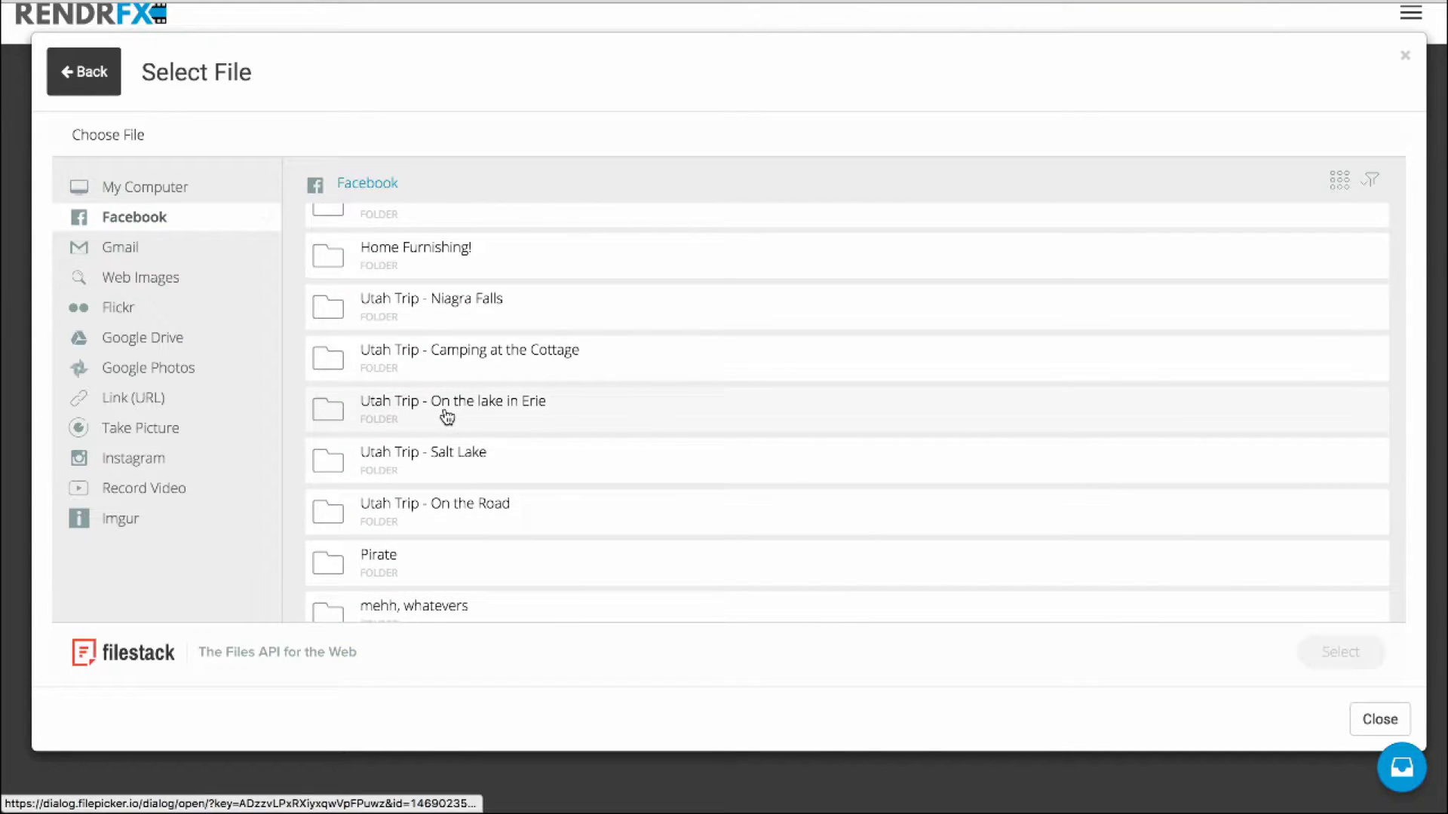
{"action": "left_click", "coordinate": [447, 417]}
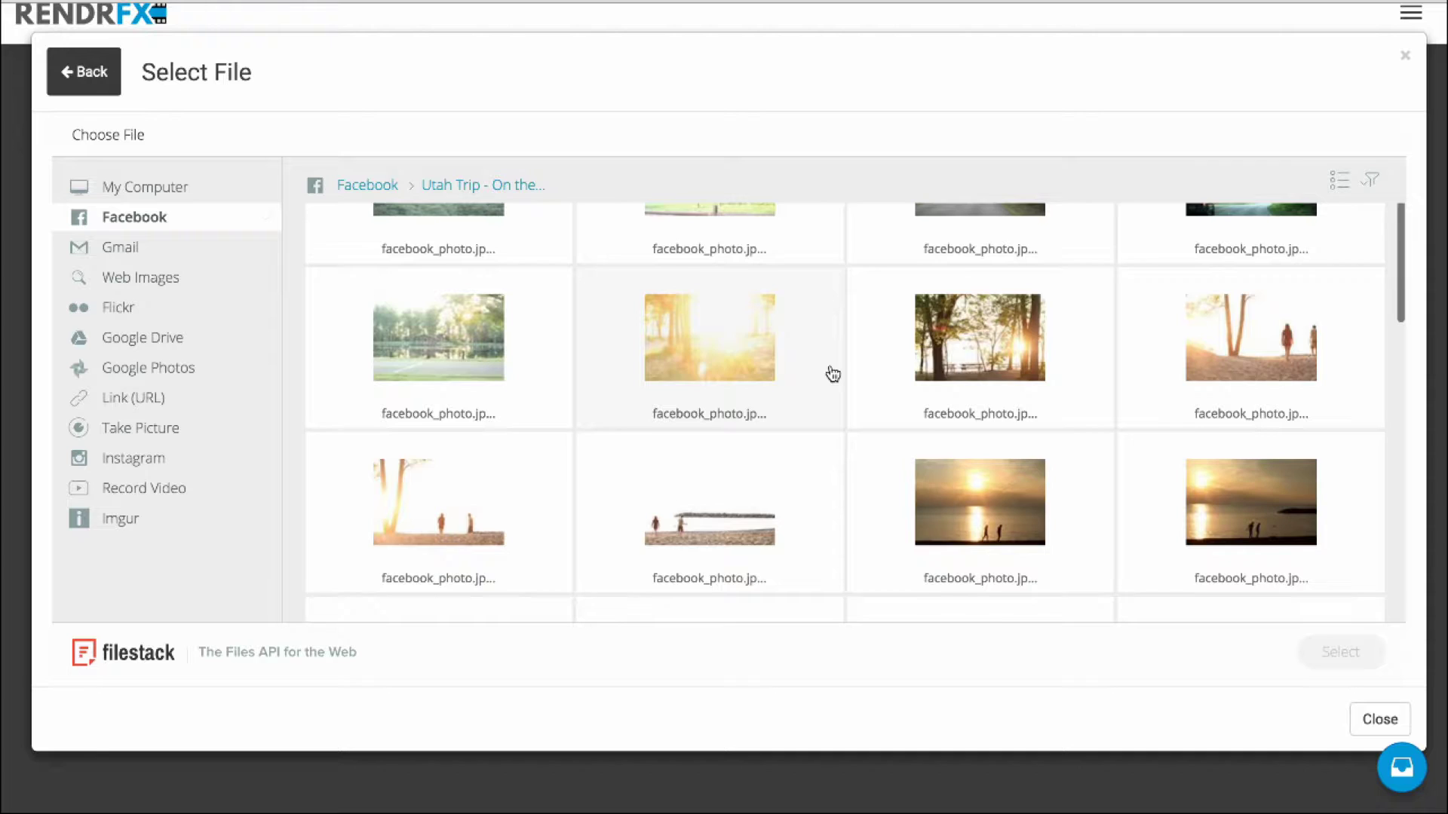
{"action": "scroll", "coordinate": [832, 375], "scroll_direction": "up", "scroll_amount": 1}
{"action": "left_click", "coordinate": [477, 538]}
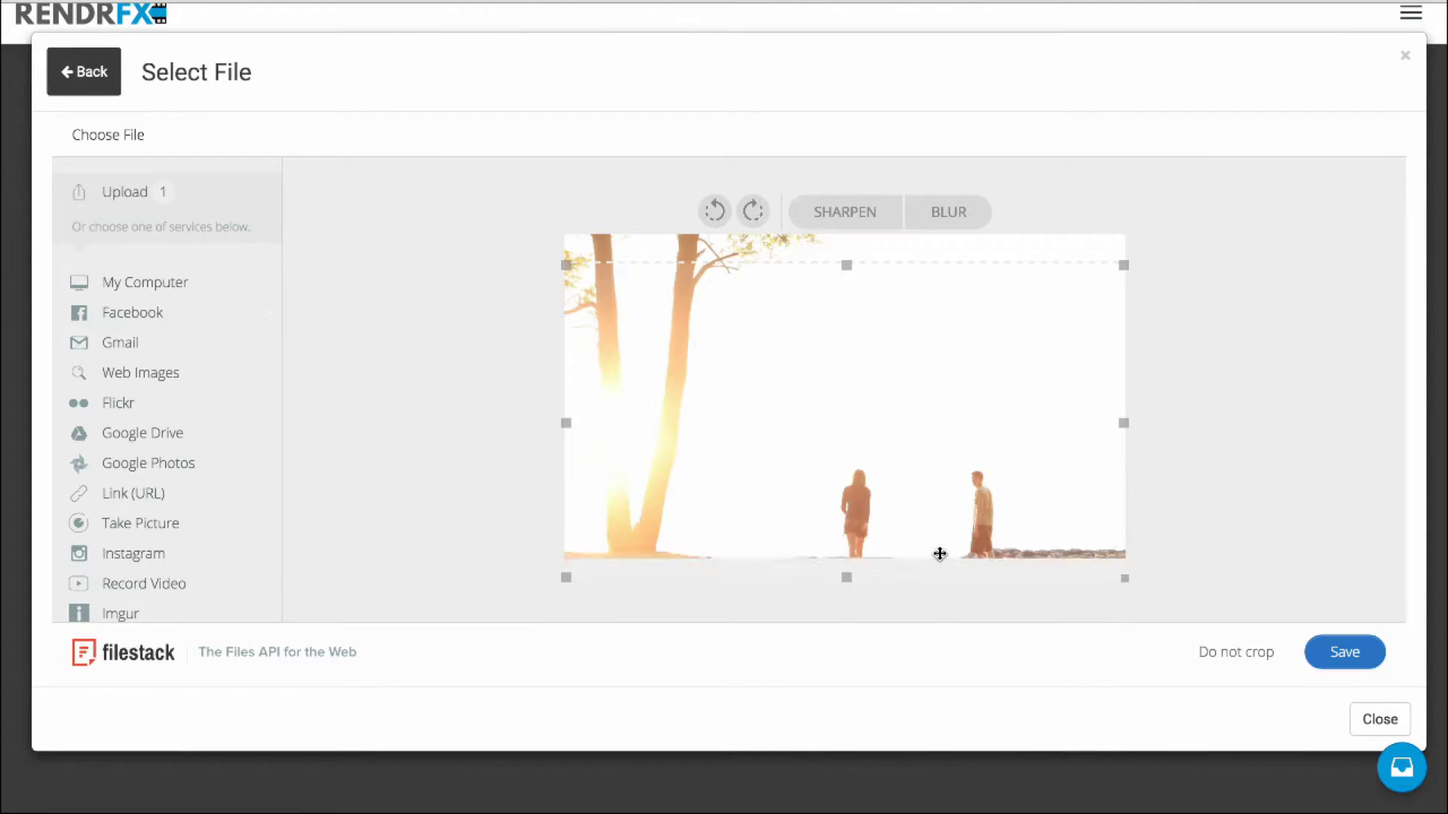
{"action": "left_click_drag", "start_coordinate": [931, 472], "coordinate": [931, 491]}
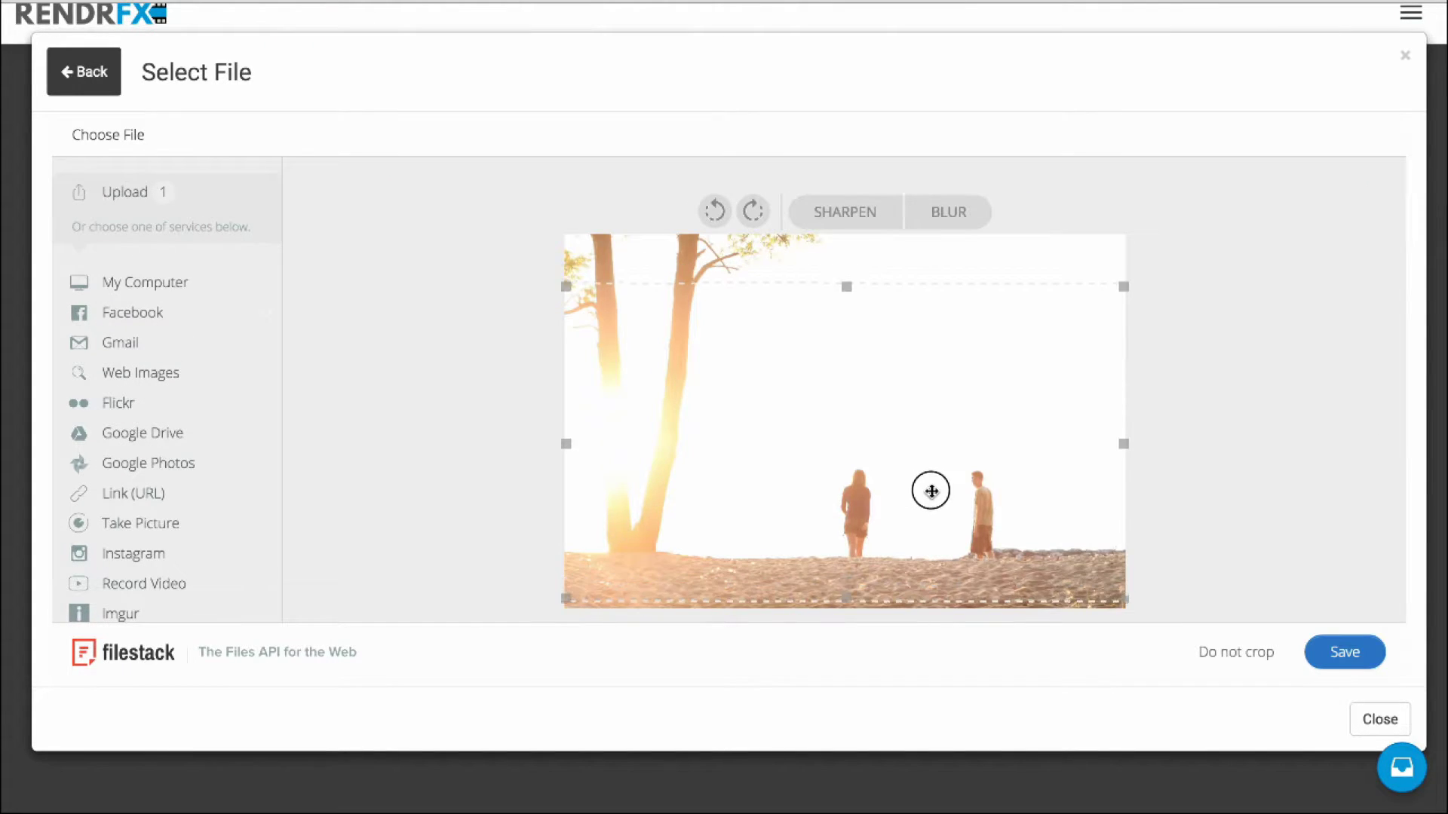
{"action": "left_click", "coordinate": [1348, 639]}
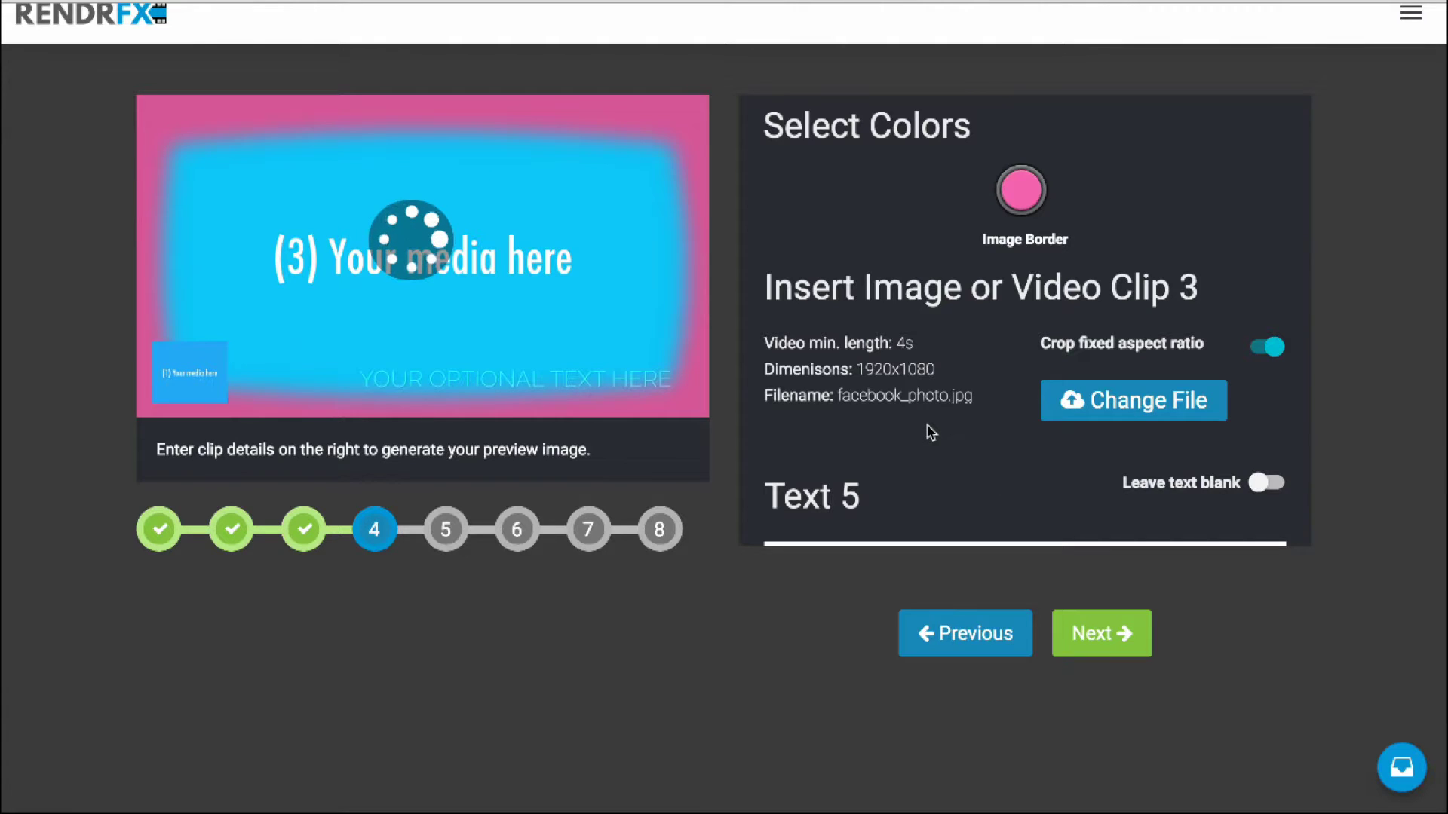
Leave Text 5 blank and recolour Clip 3's border yellow, then lighten it to #fbfcde.
{"action": "left_click", "coordinate": [1265, 475]}
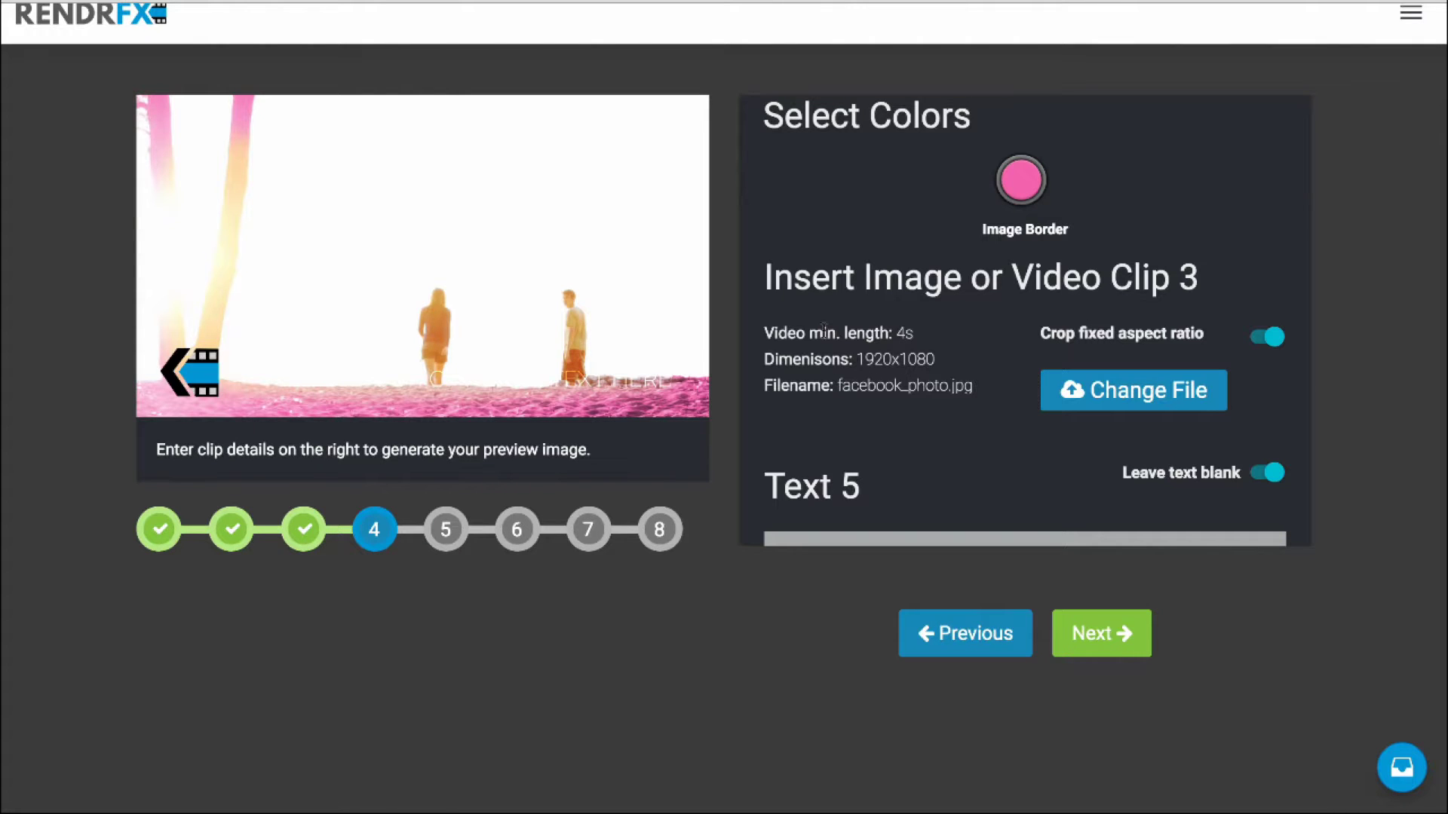
{"action": "left_click", "coordinate": [1036, 185]}
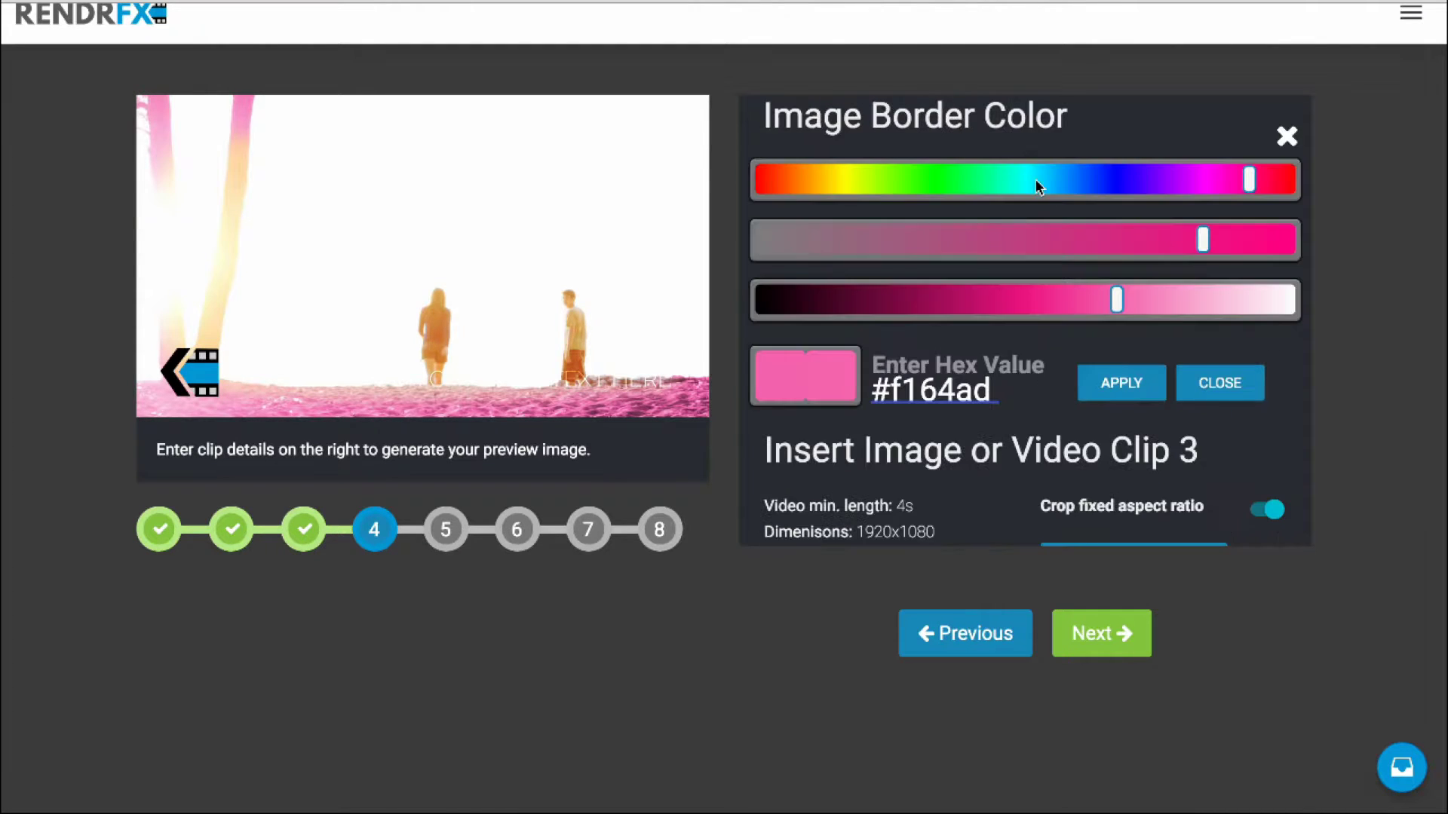
{"action": "left_click", "coordinate": [847, 183]}
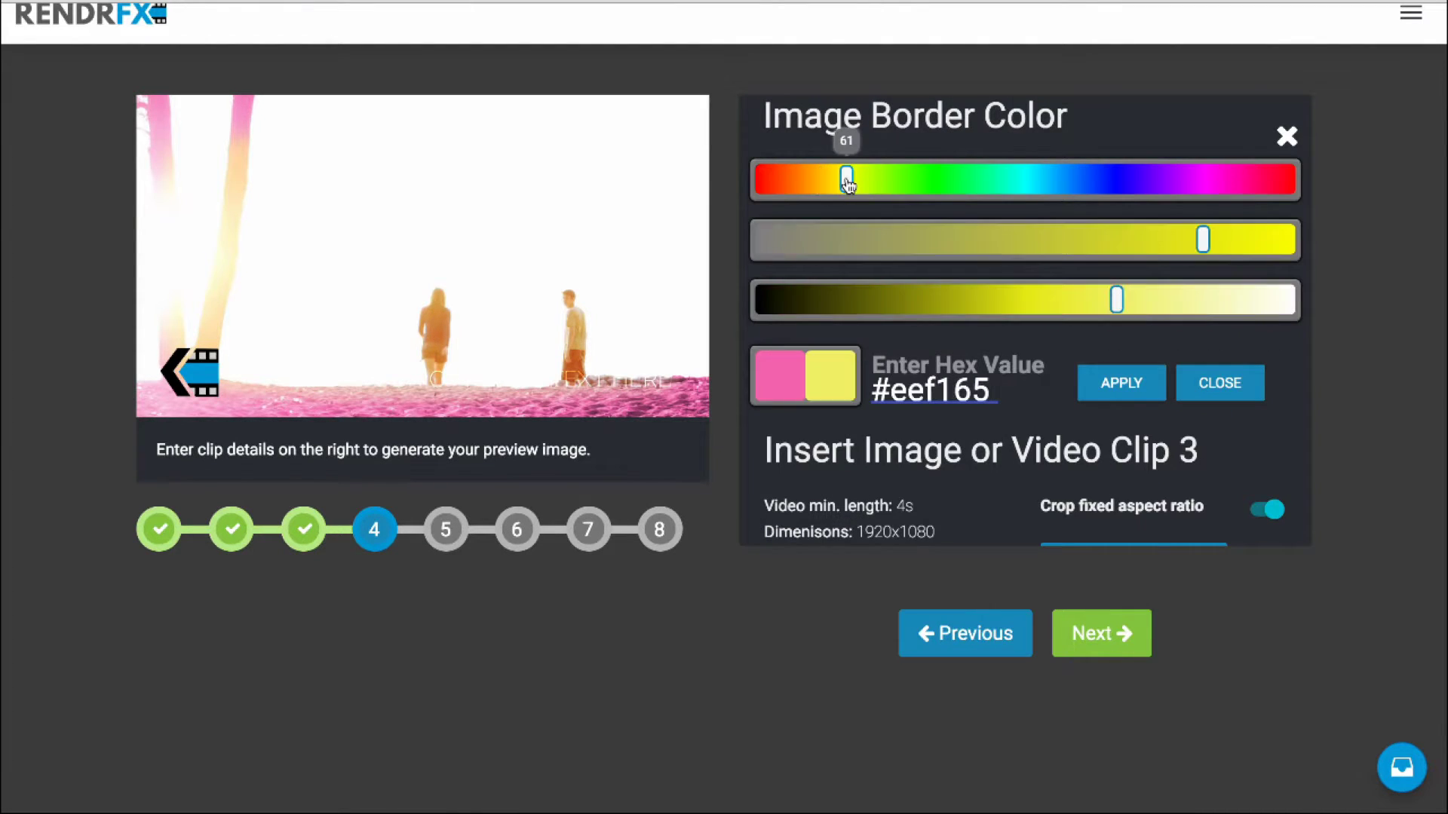
{"action": "left_click", "coordinate": [1123, 385]}
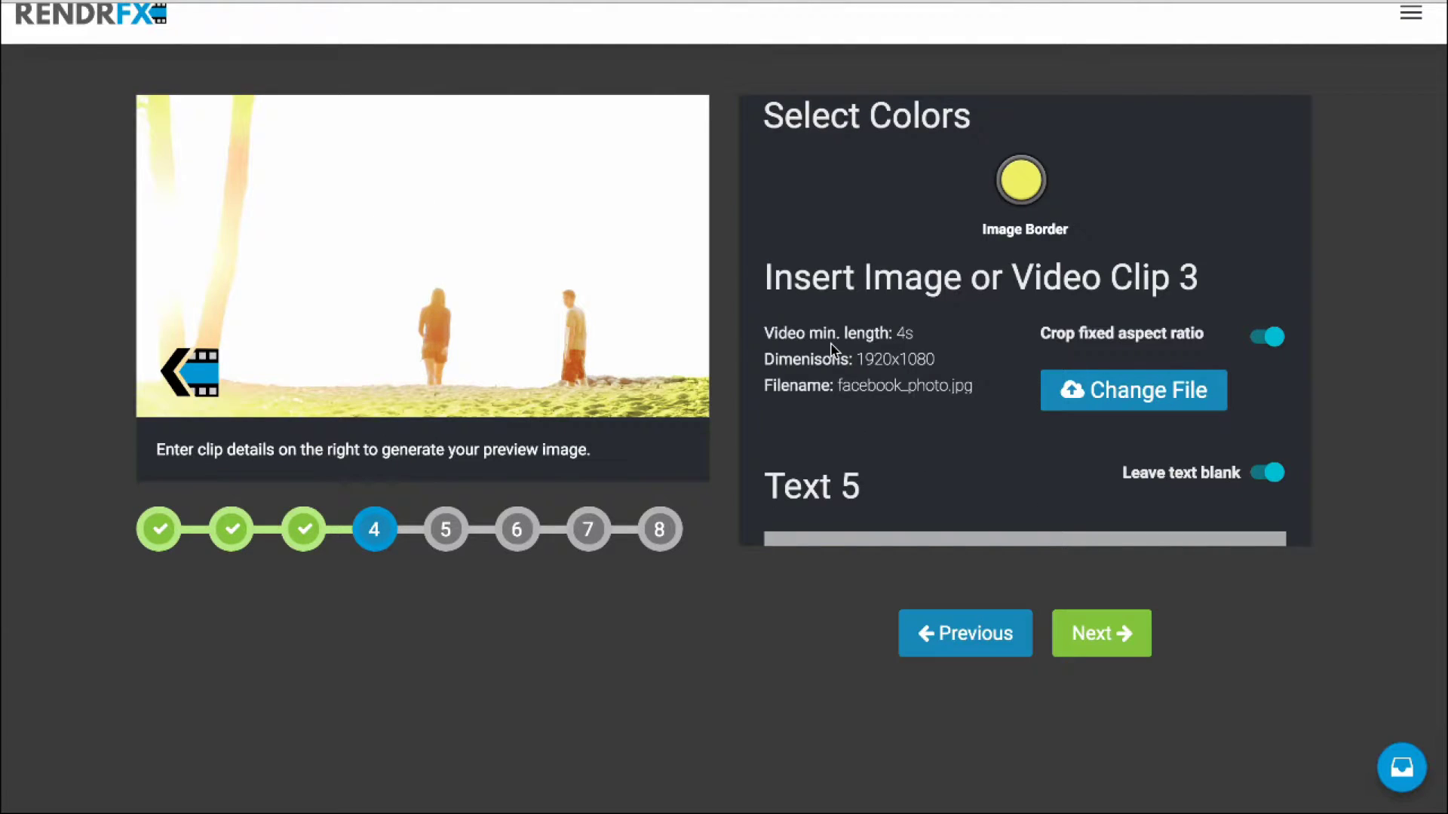
{"action": "left_click", "coordinate": [1019, 188]}
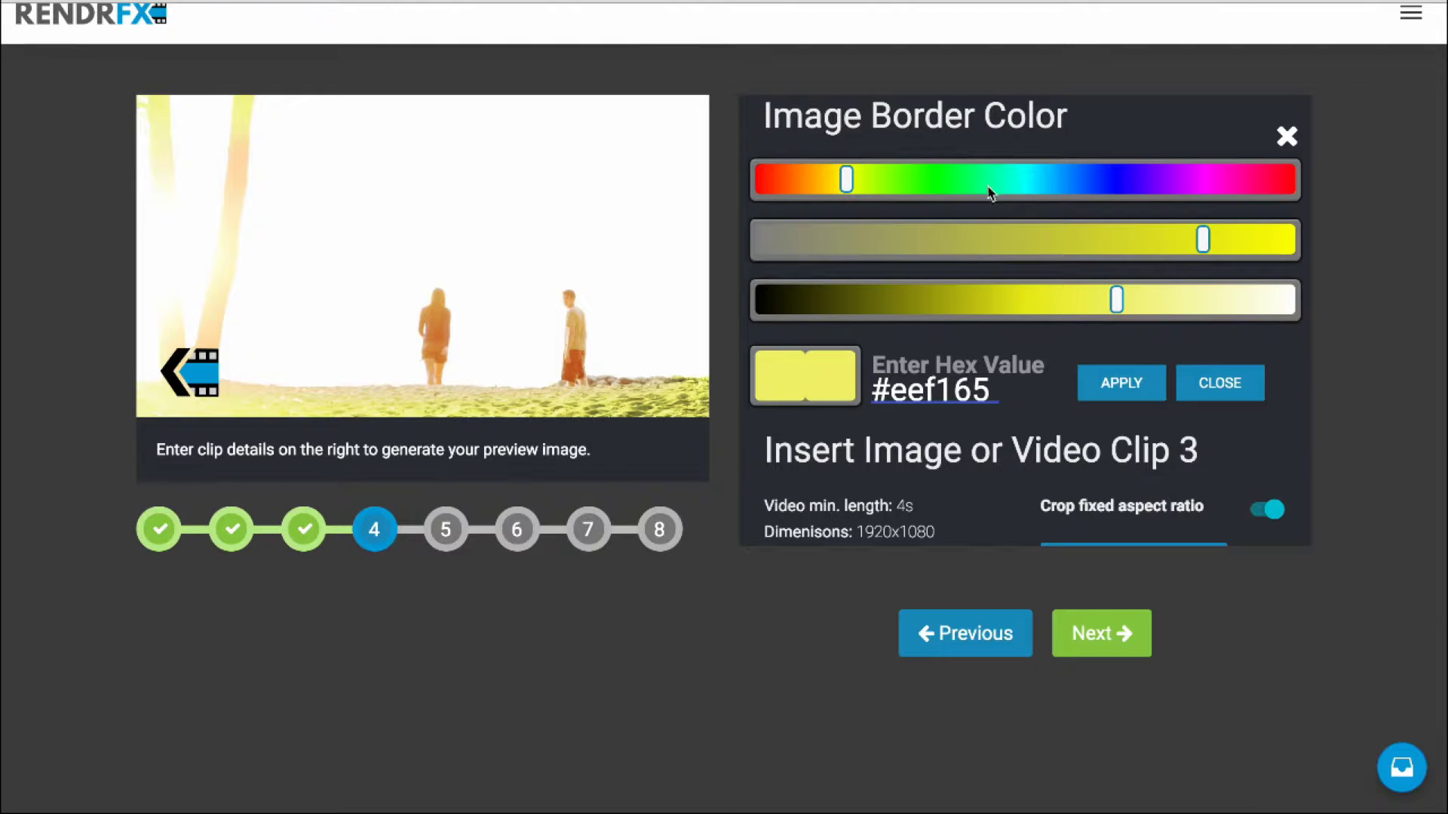
{"action": "left_click_drag", "start_coordinate": [1194, 295], "coordinate": [1257, 300]}
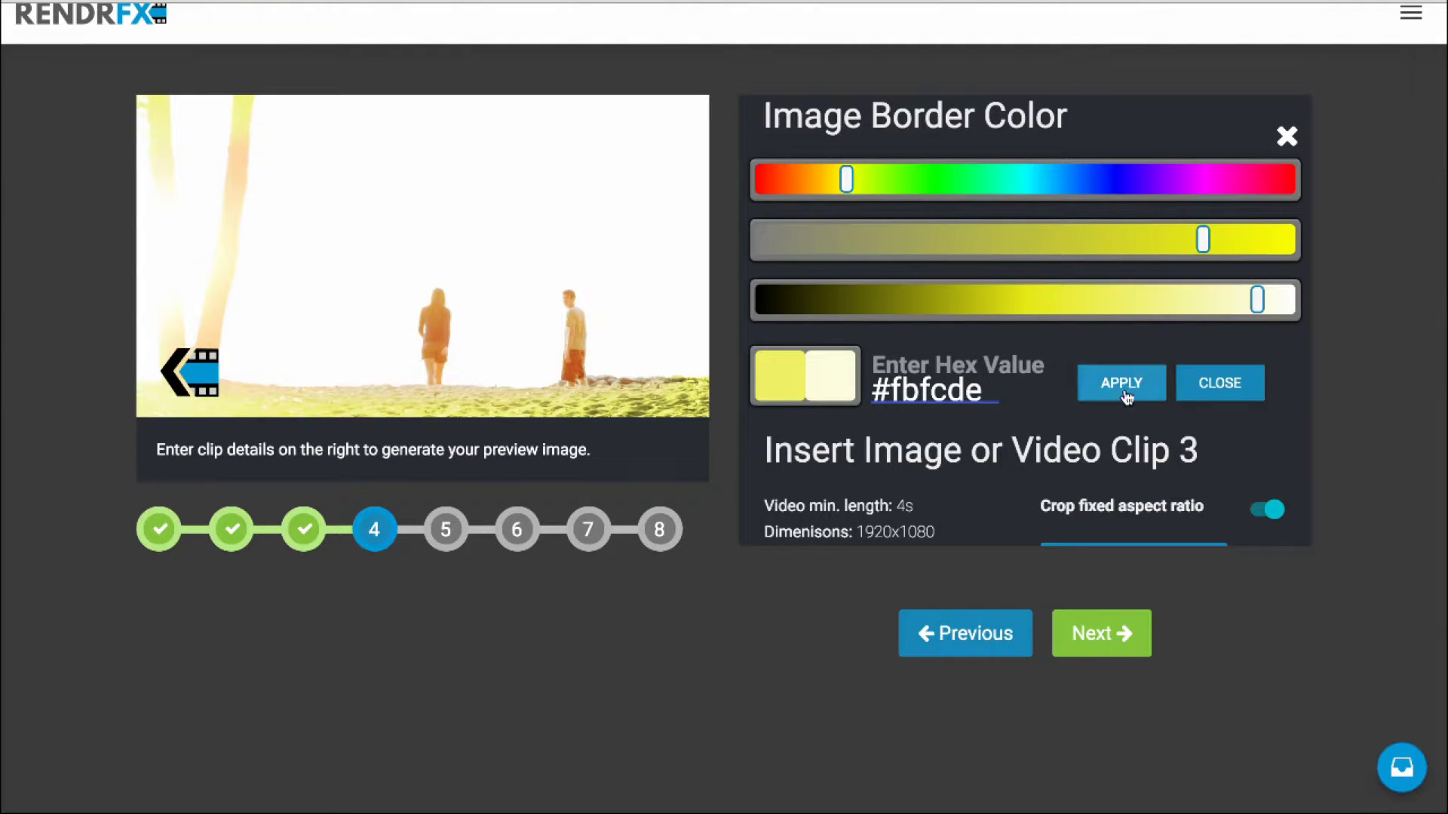
{"action": "left_click", "coordinate": [1117, 382]}
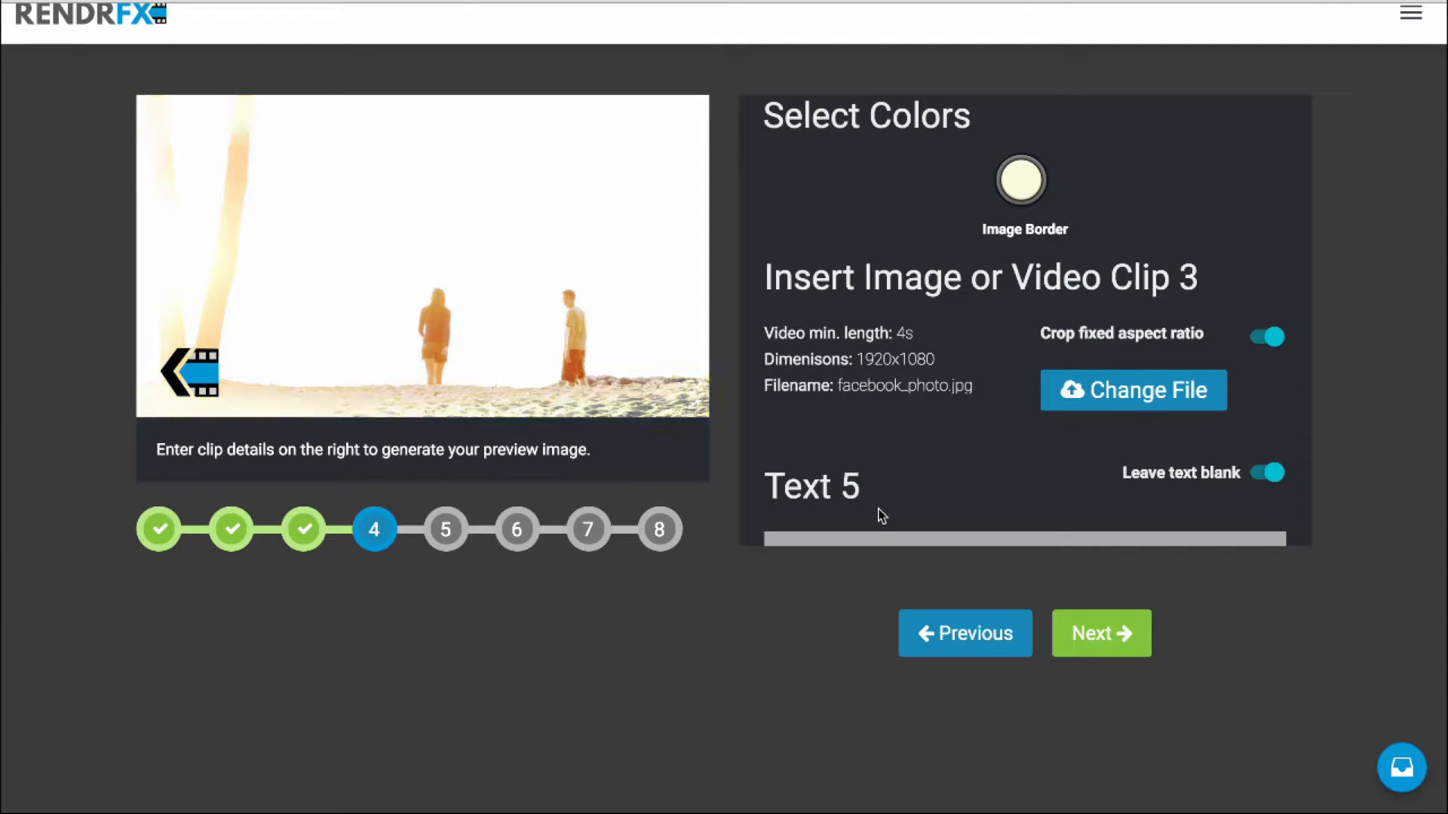
Give Clip 4 the Facebook sunset-over-the-breakwater photo, crop moved down to the bottom.
{"action": "left_click", "coordinate": [1080, 633]}
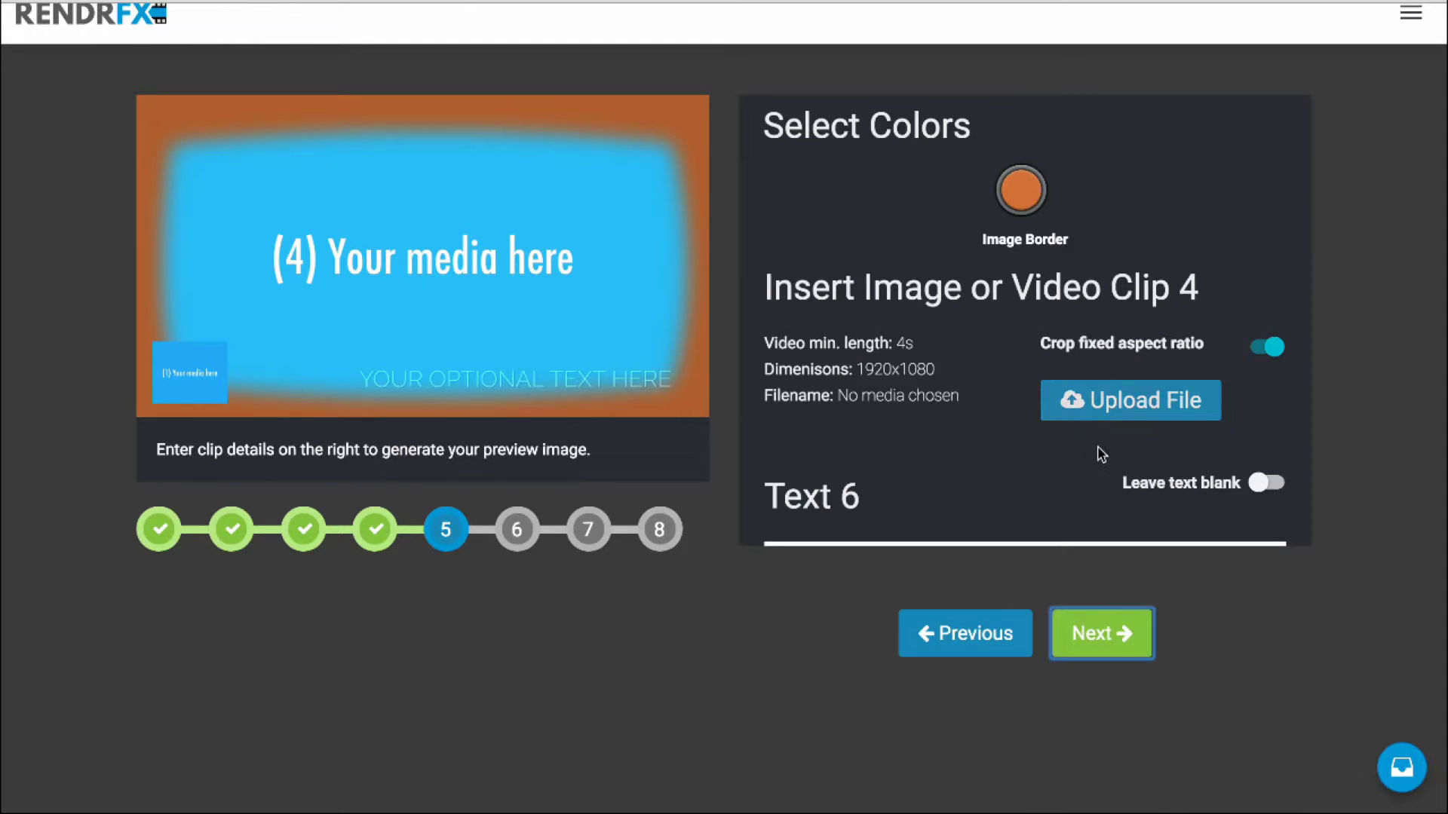
{"action": "left_click", "coordinate": [1138, 416]}
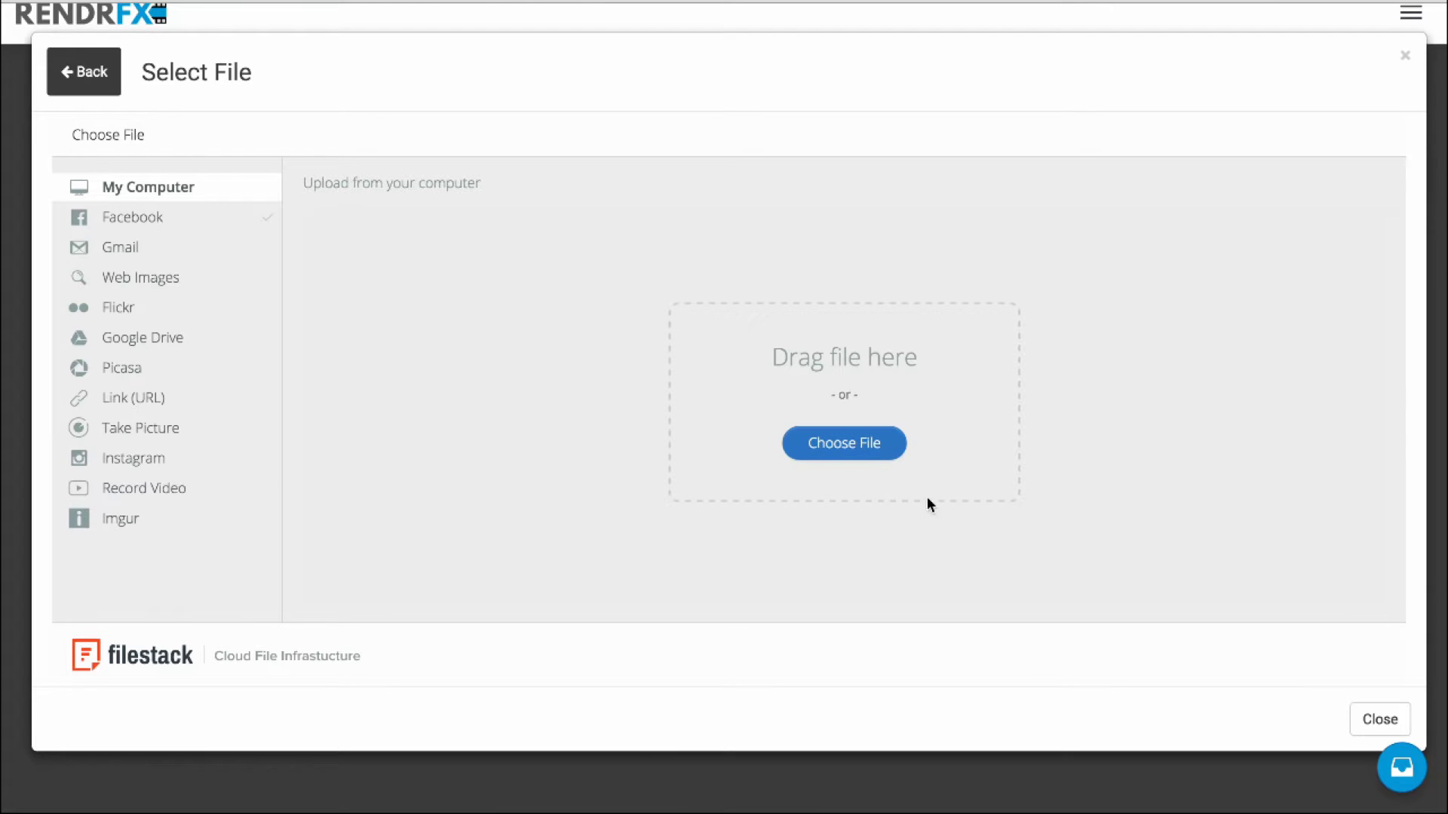
{"action": "left_click", "coordinate": [154, 226]}
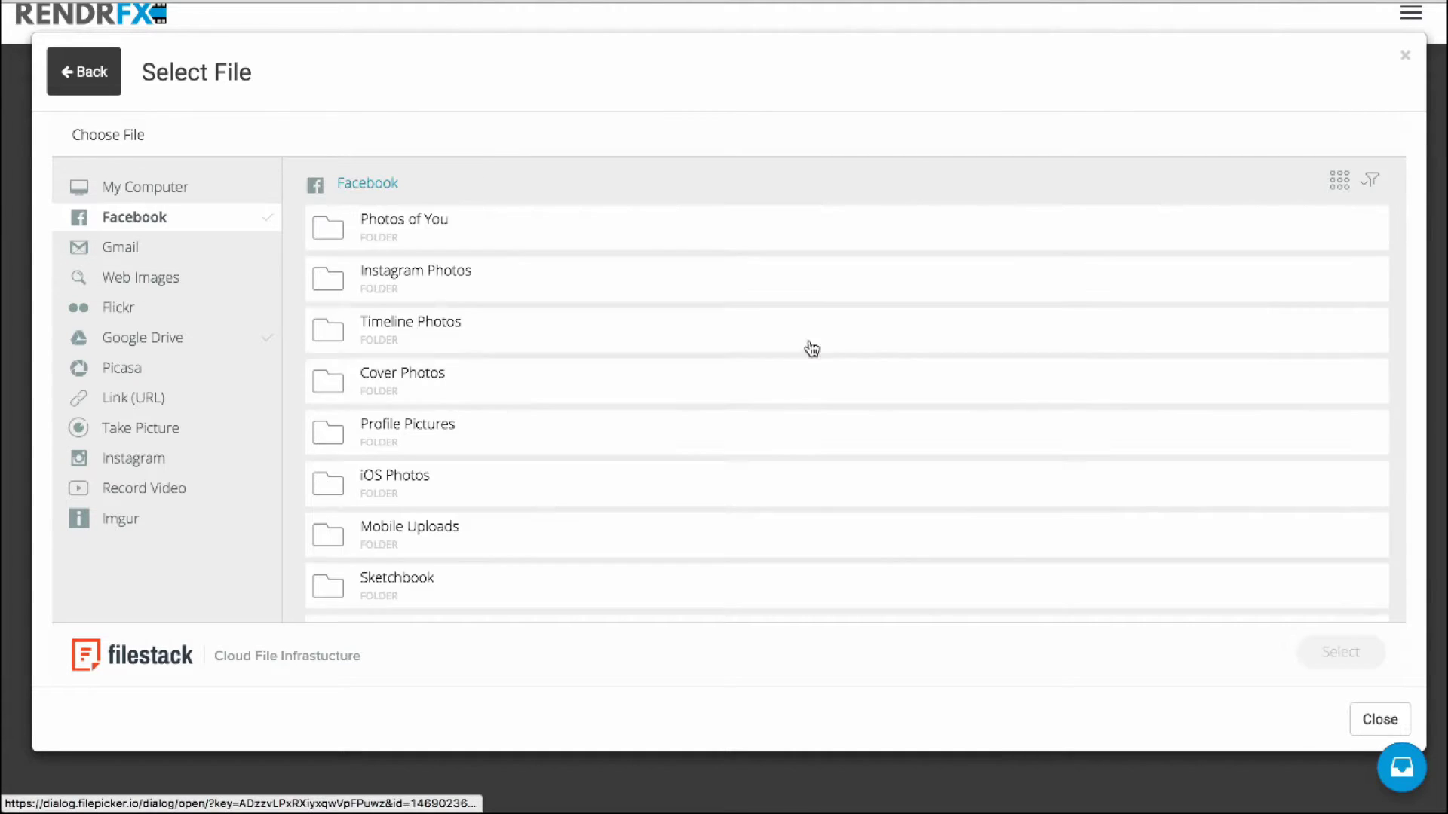
{"action": "scroll", "coordinate": [593, 420], "scroll_direction": "down", "scroll_amount": 5}
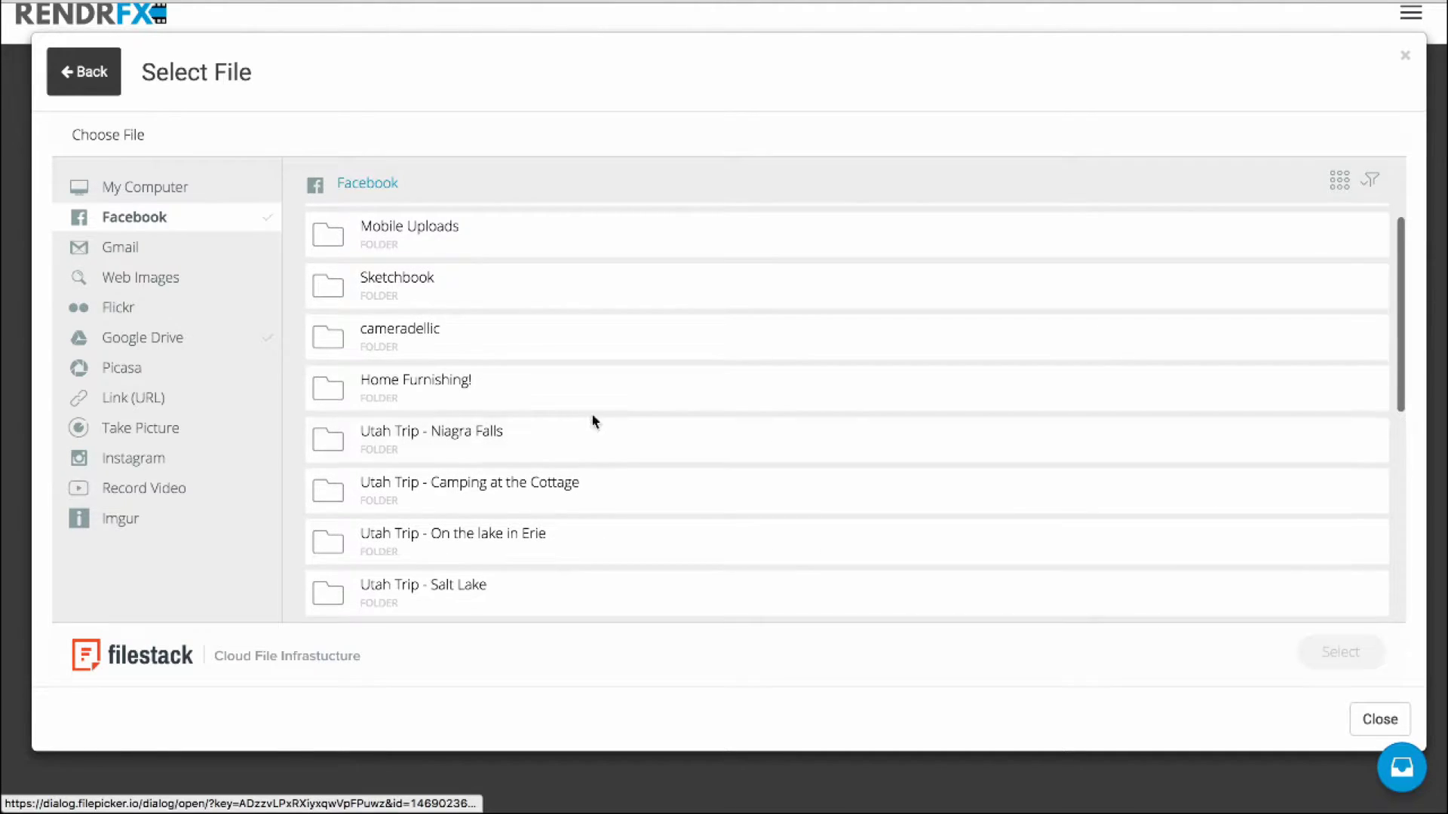
{"action": "left_click", "coordinate": [522, 553]}
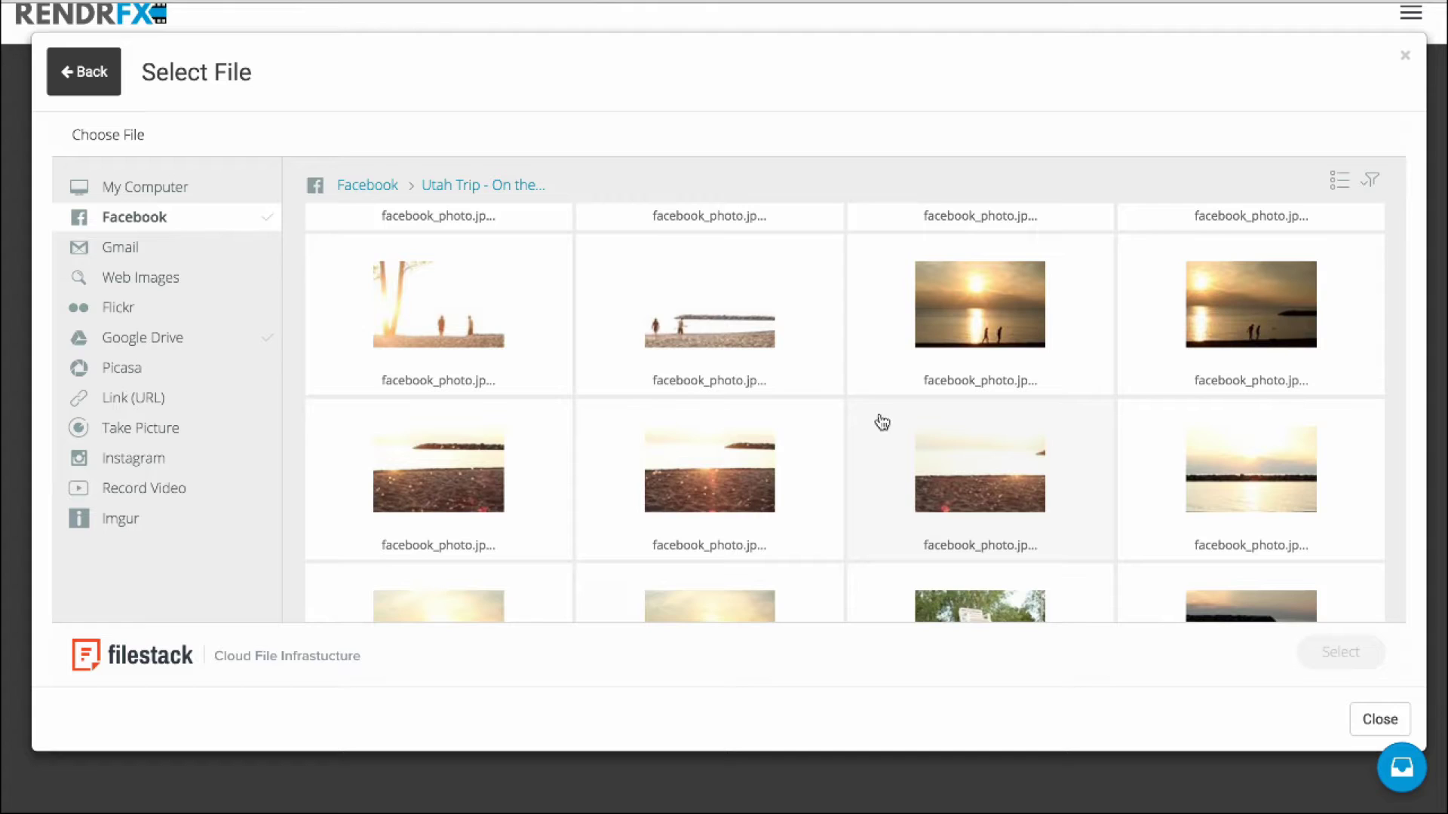
{"action": "scroll", "coordinate": [850, 441], "scroll_direction": "down", "scroll_amount": 3}
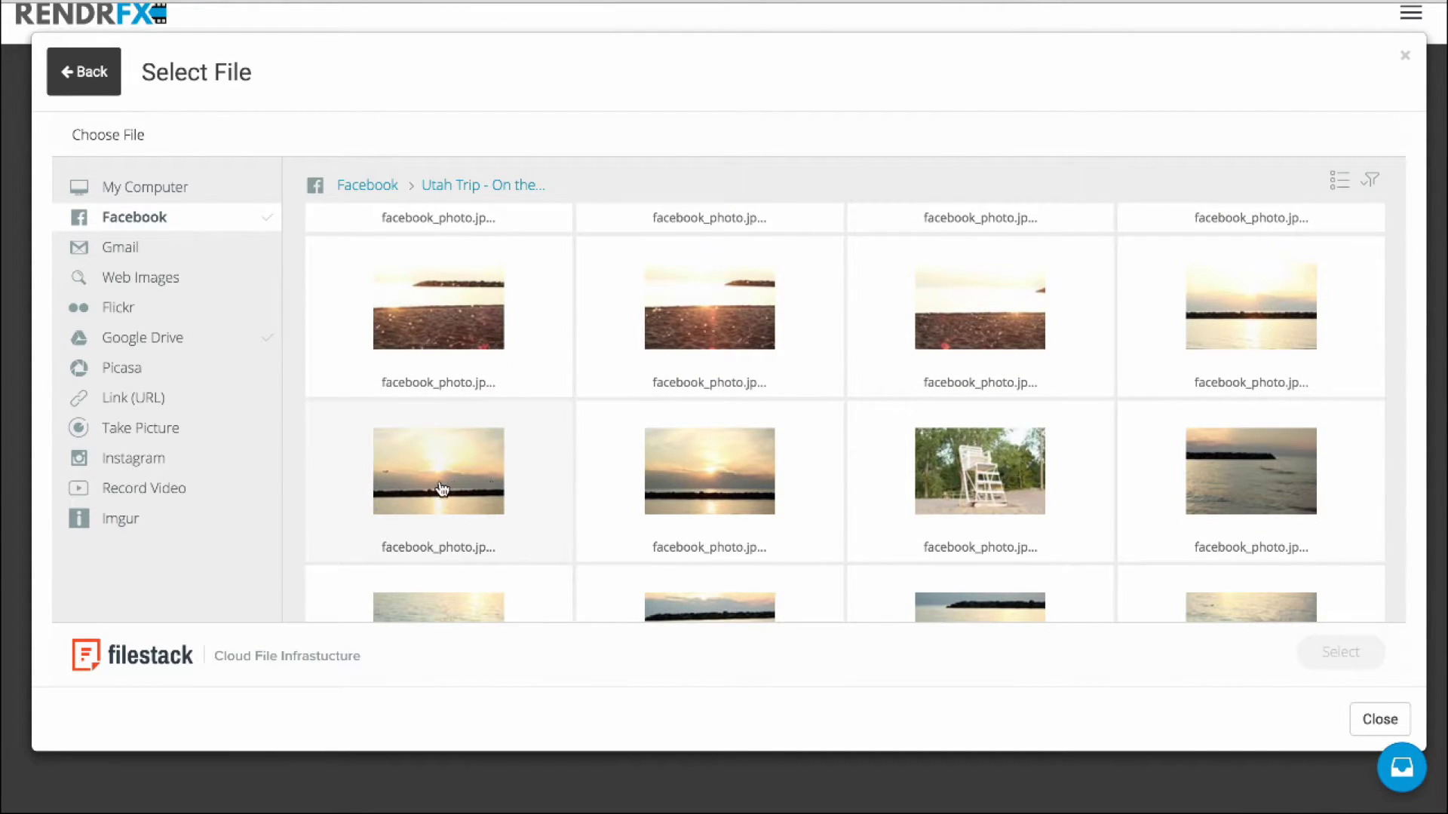
{"action": "left_click", "coordinate": [408, 483]}
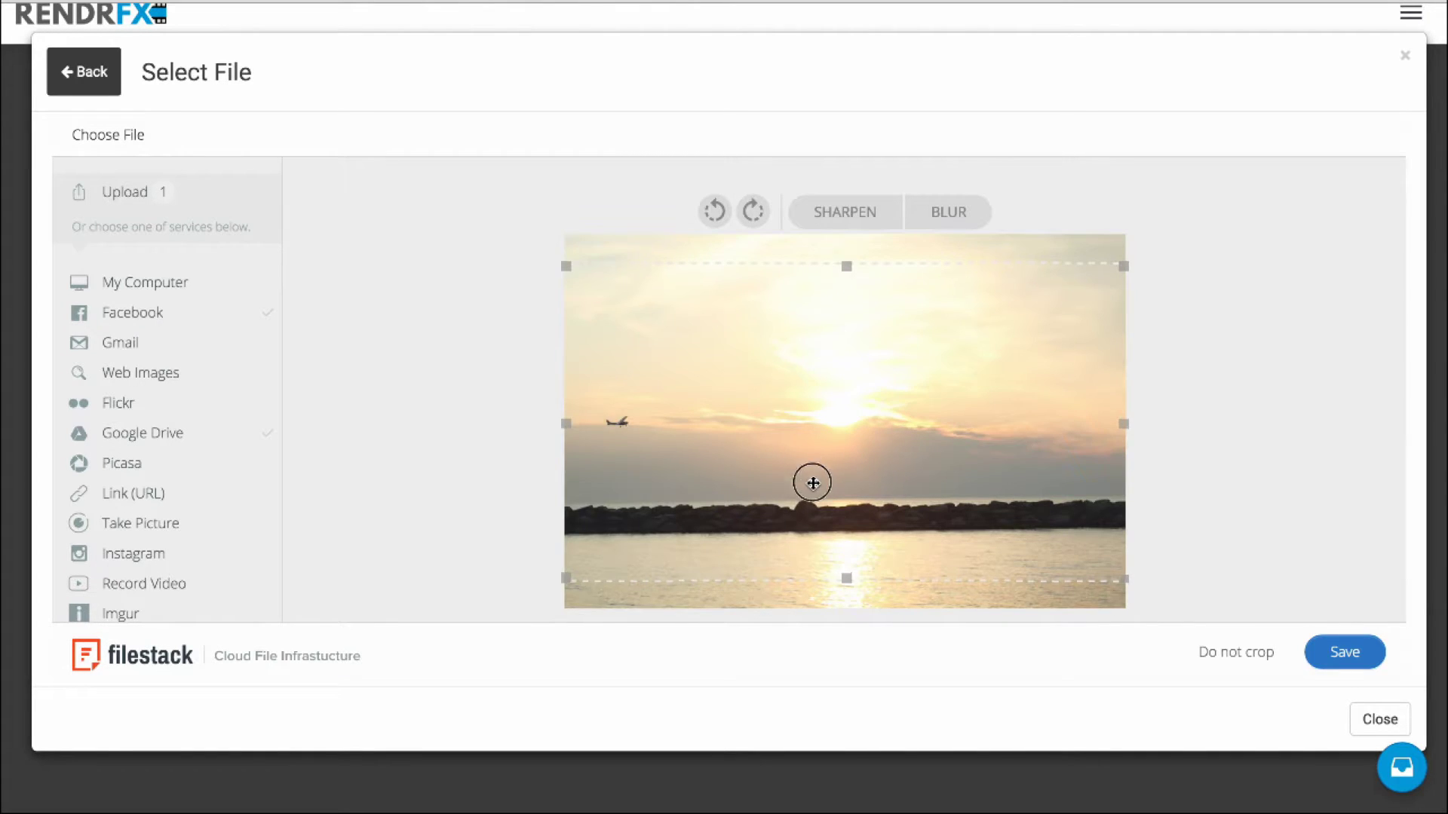
{"action": "left_click_drag", "start_coordinate": [813, 482], "coordinate": [813, 492]}
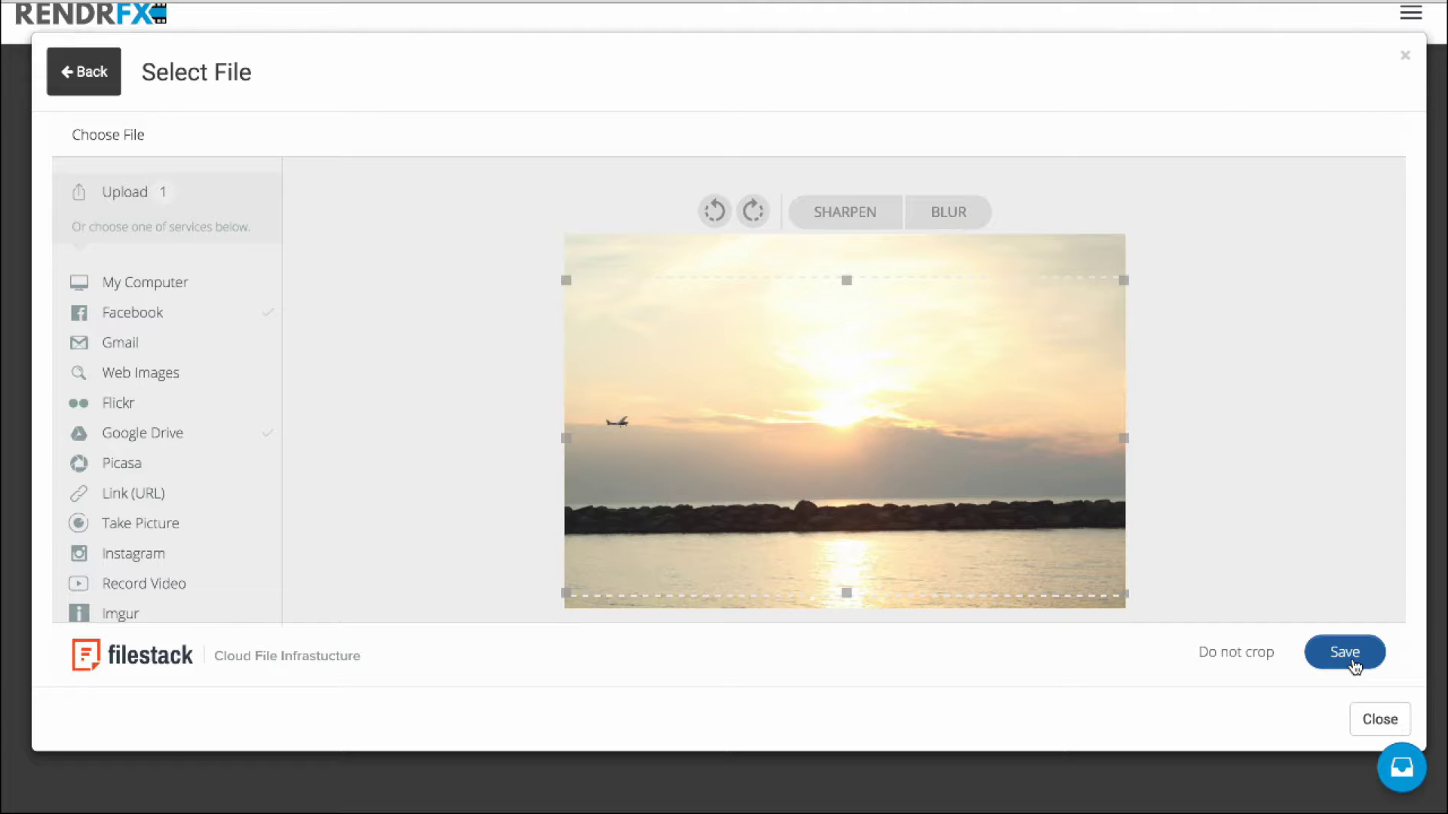
{"action": "left_click_drag", "start_coordinate": [1016, 377], "coordinate": [1016, 408]}
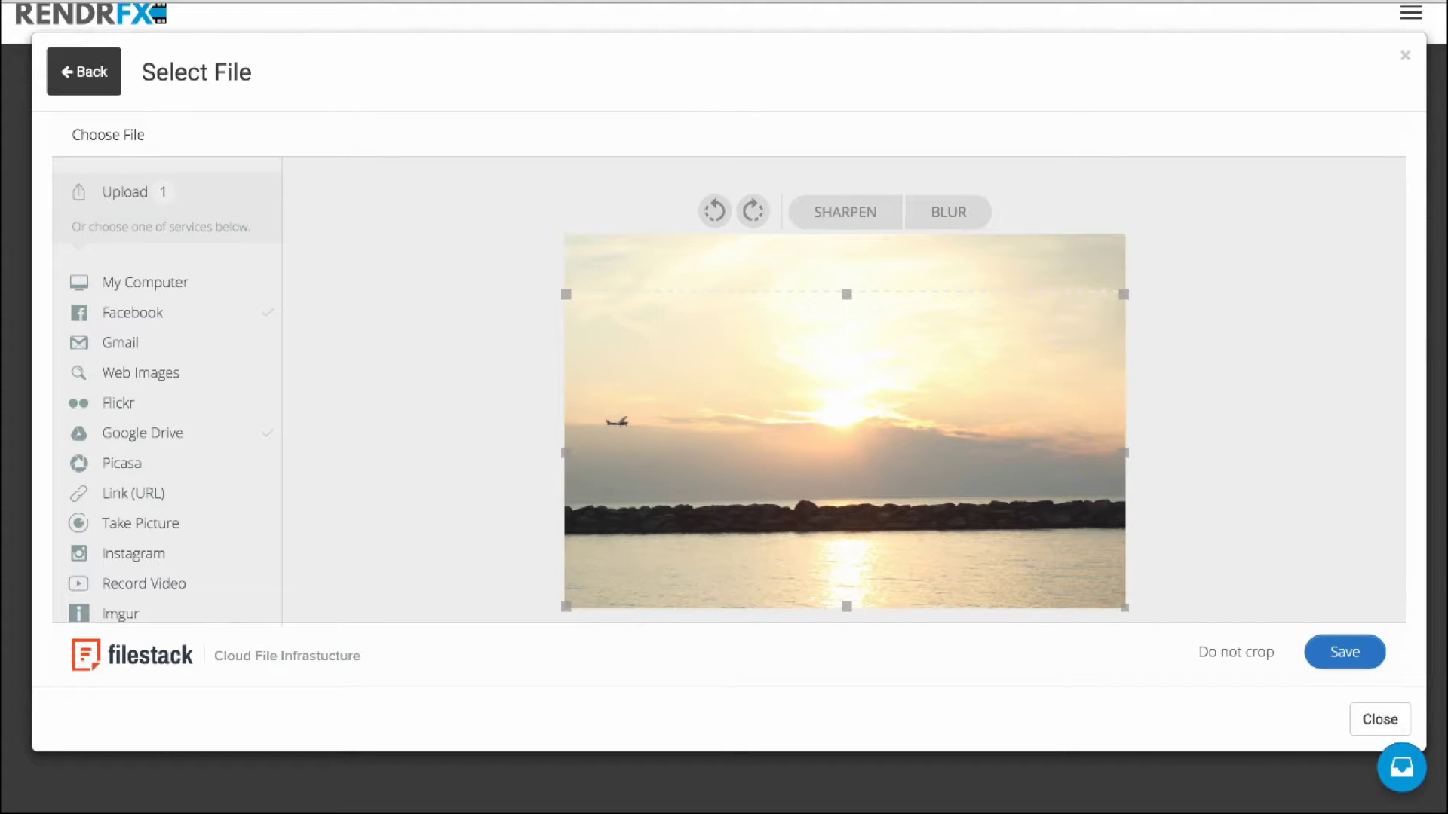
{"action": "left_click", "coordinate": [1334, 653]}
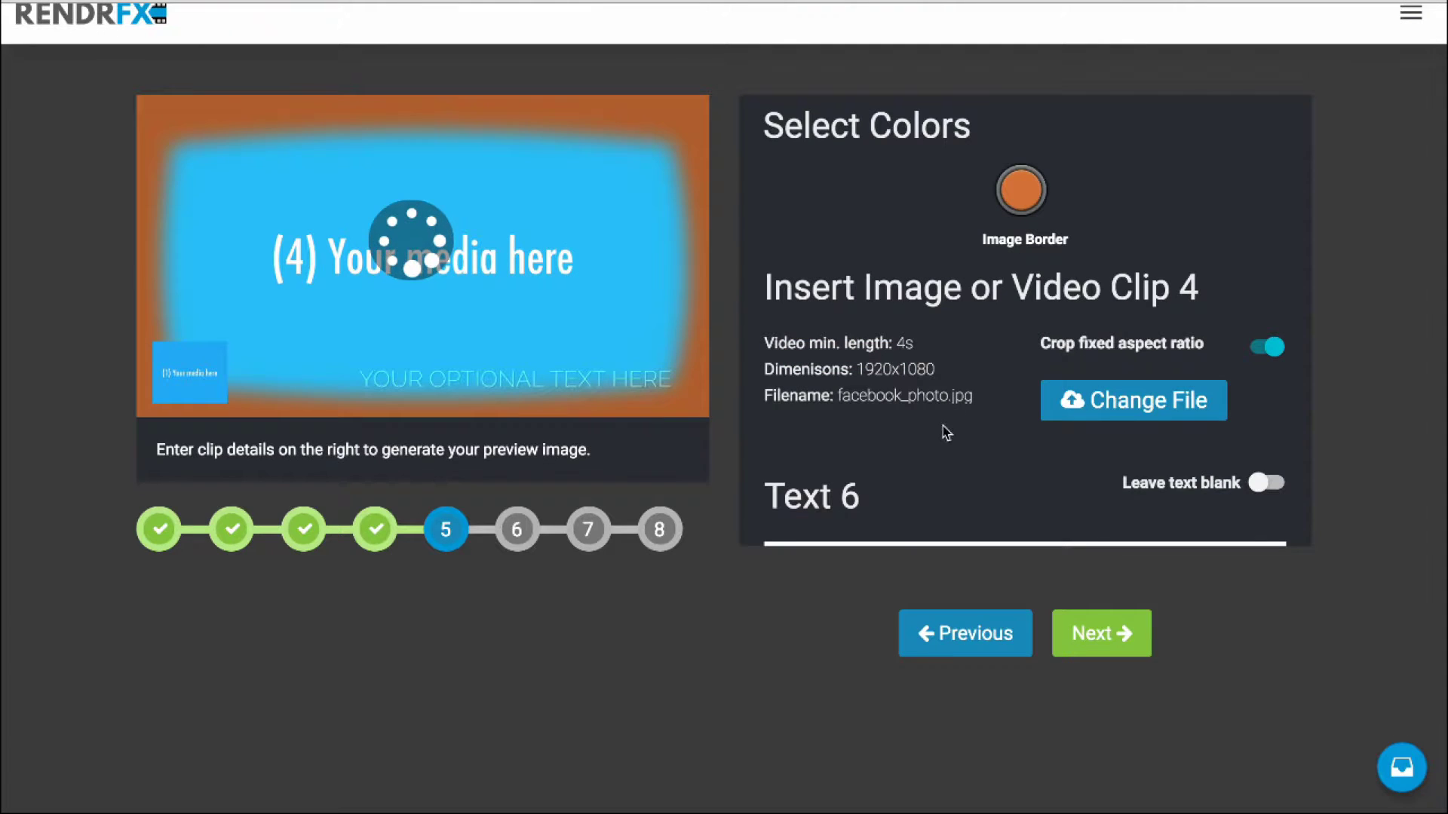
Leave Text 6 blank and advance to step 6 for Clip 5.
{"action": "left_click", "coordinate": [1267, 482]}
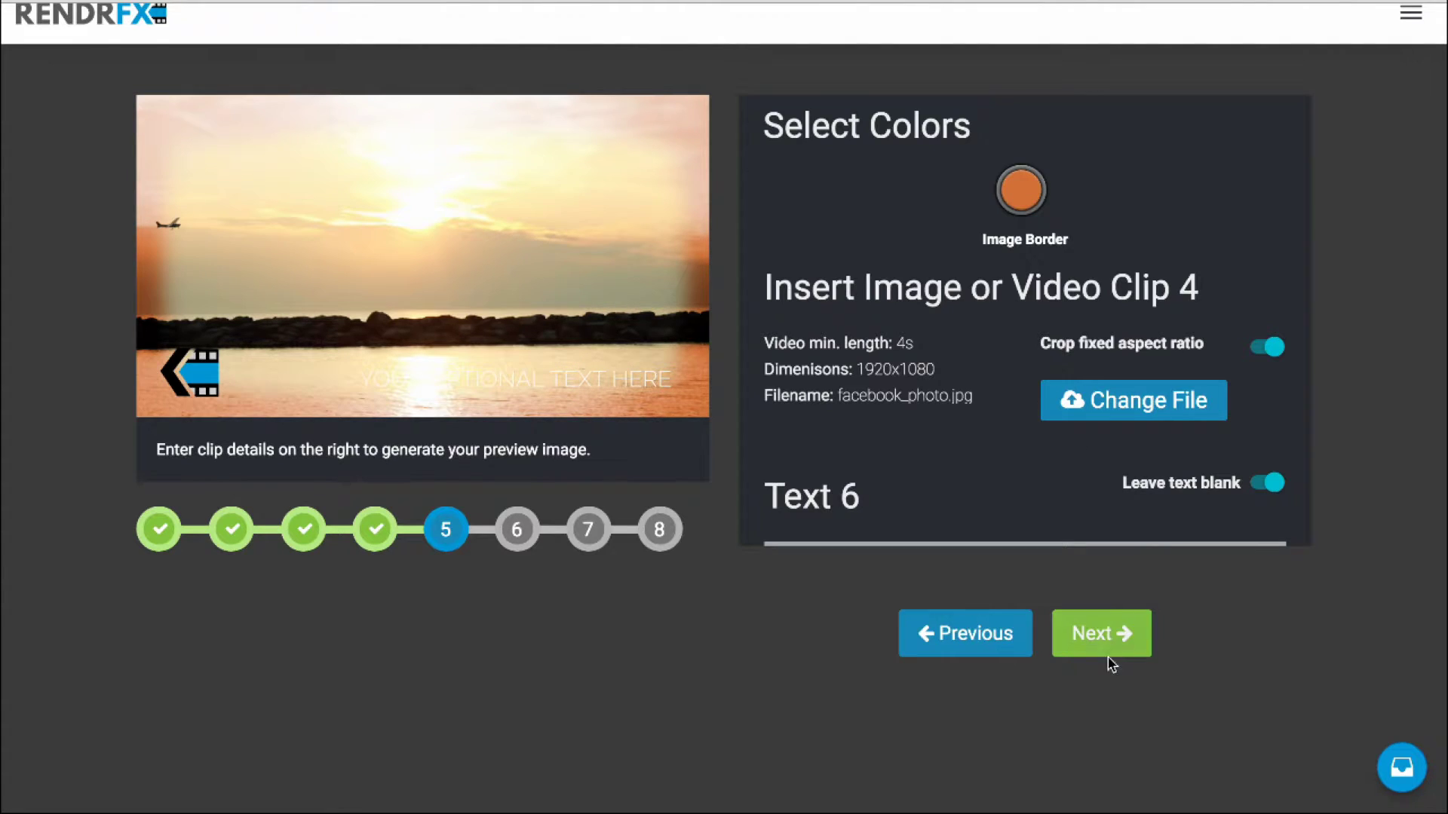
{"action": "left_click", "coordinate": [1109, 648]}
{"action": "left_click", "coordinate": [1110, 648]}
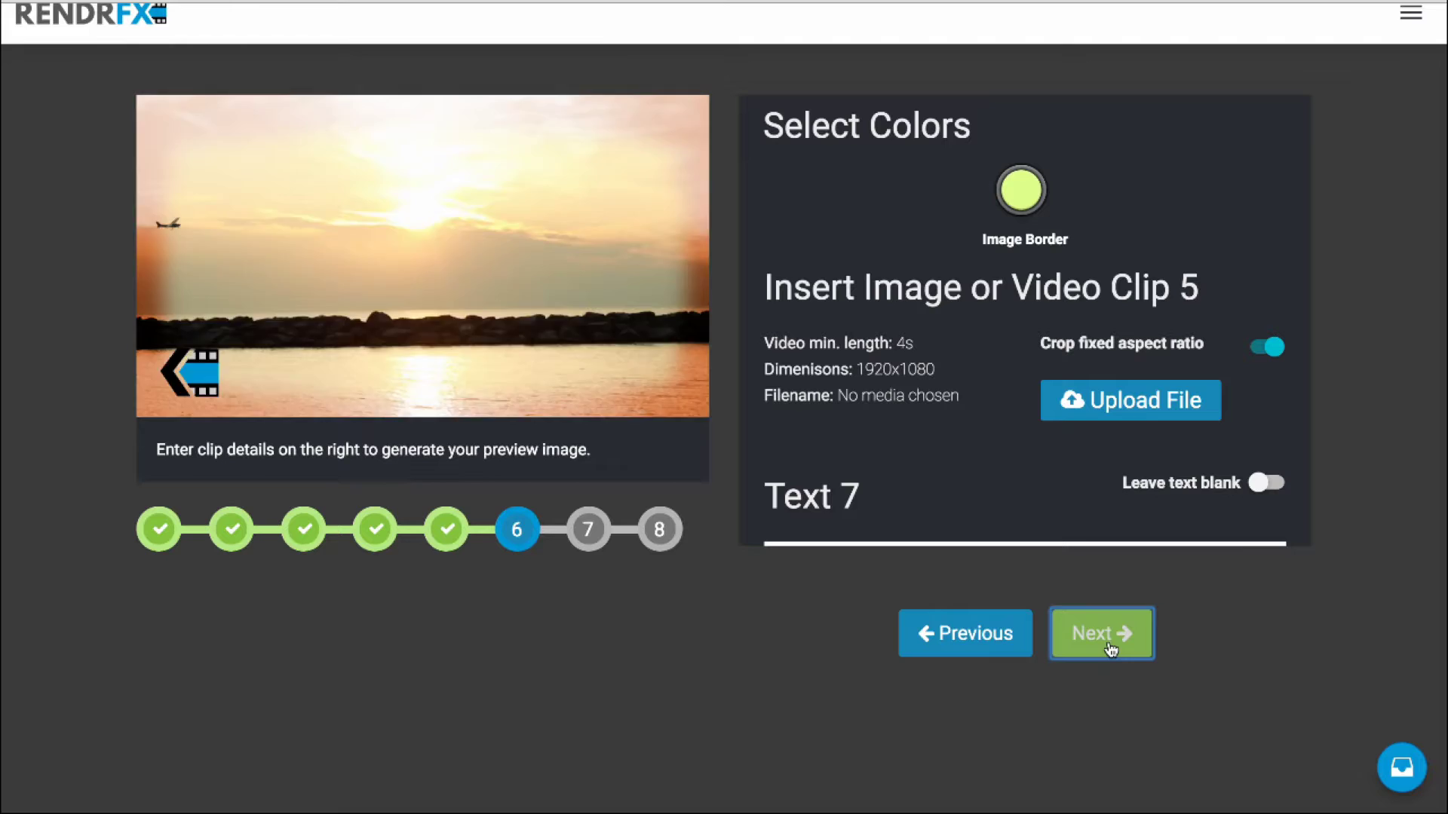
Set Clip 5 to the Facebook sunset photo of two people walking, with the default crop.
{"action": "left_click", "coordinate": [1115, 398]}
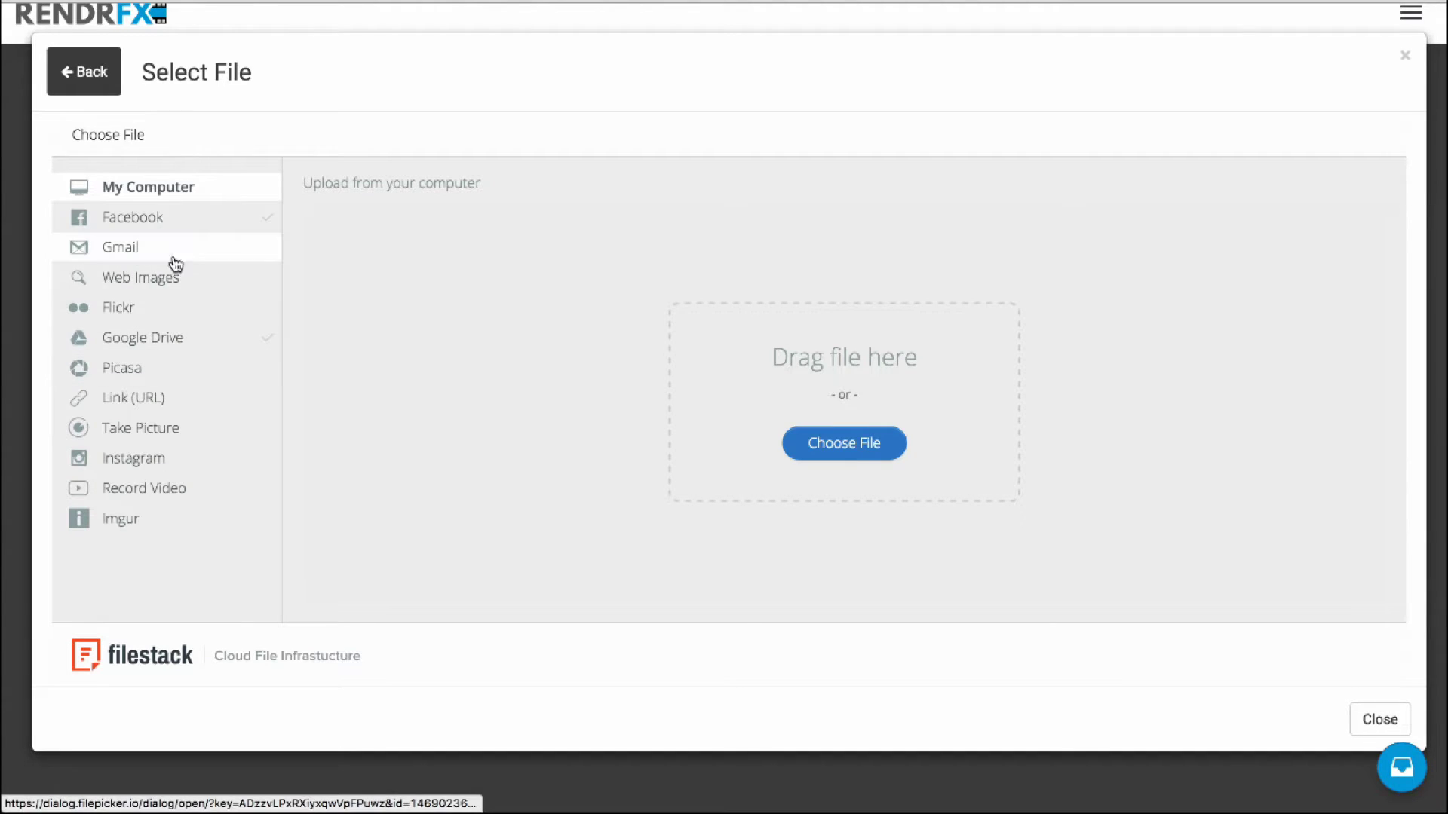
{"action": "left_click", "coordinate": [178, 219]}
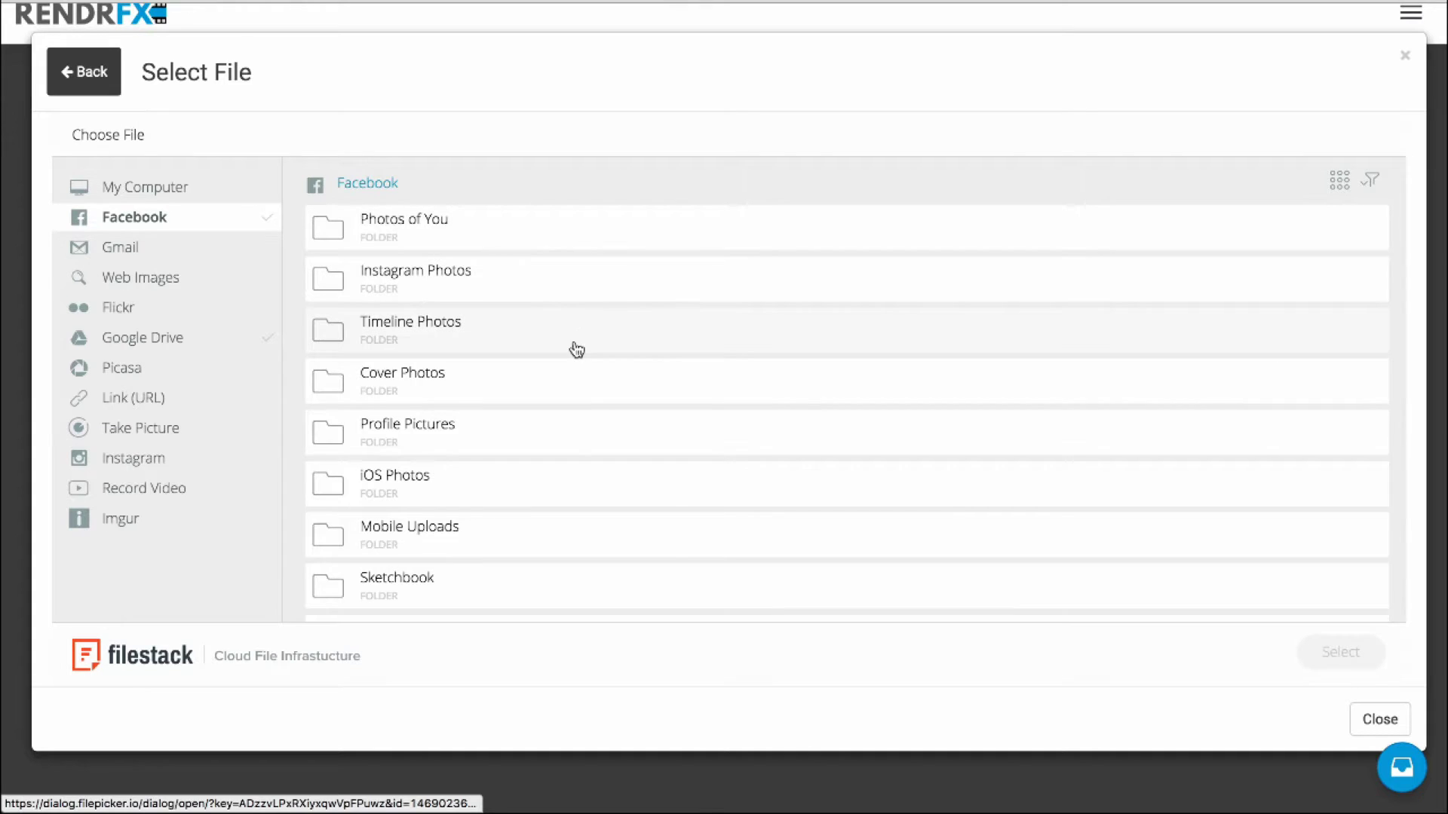
{"action": "scroll", "coordinate": [575, 349], "scroll_direction": "down", "scroll_amount": 3}
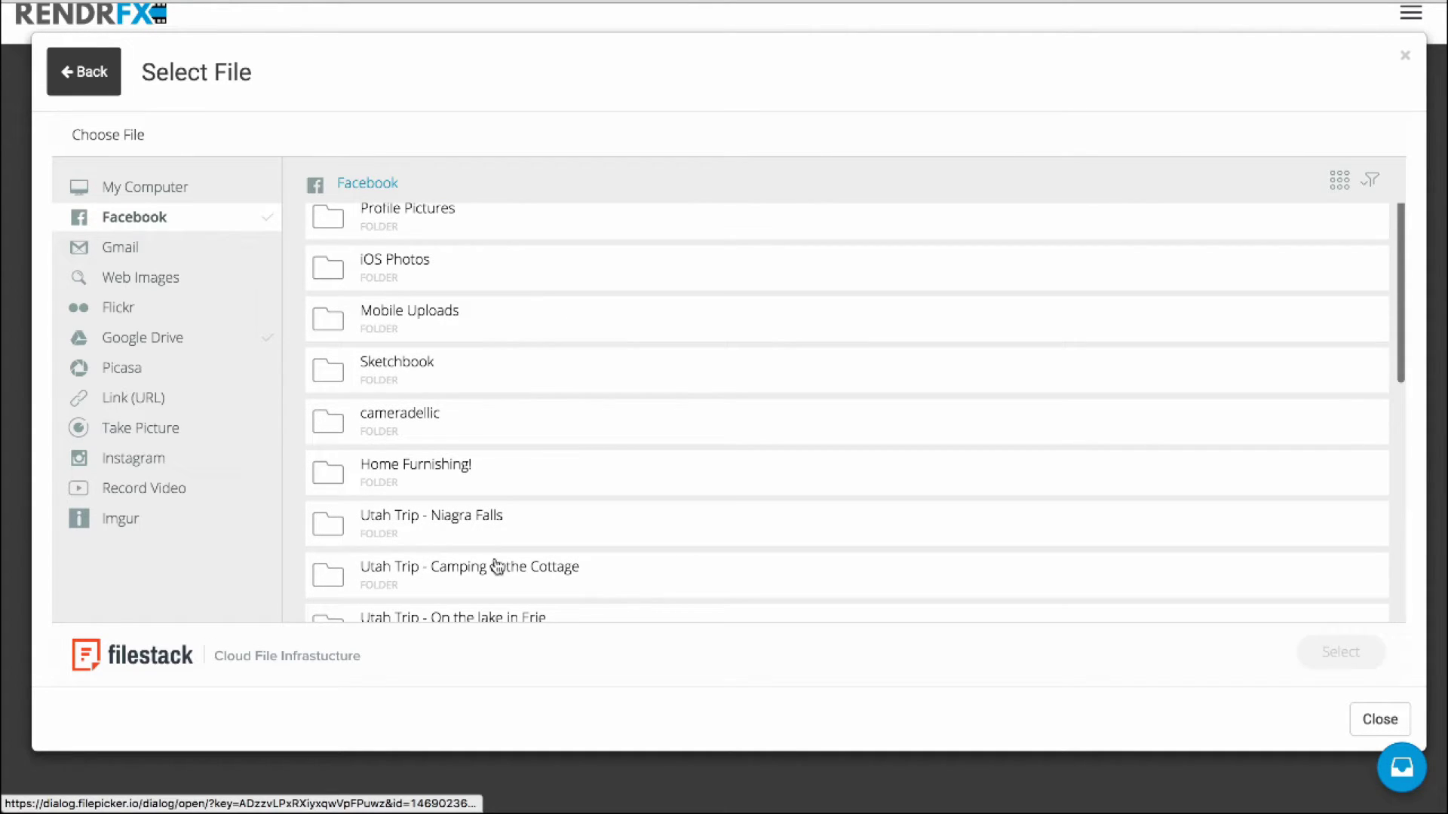
{"action": "scroll", "coordinate": [519, 595], "scroll_direction": "down", "scroll_amount": 3}
{"action": "left_click", "coordinate": [575, 478]}
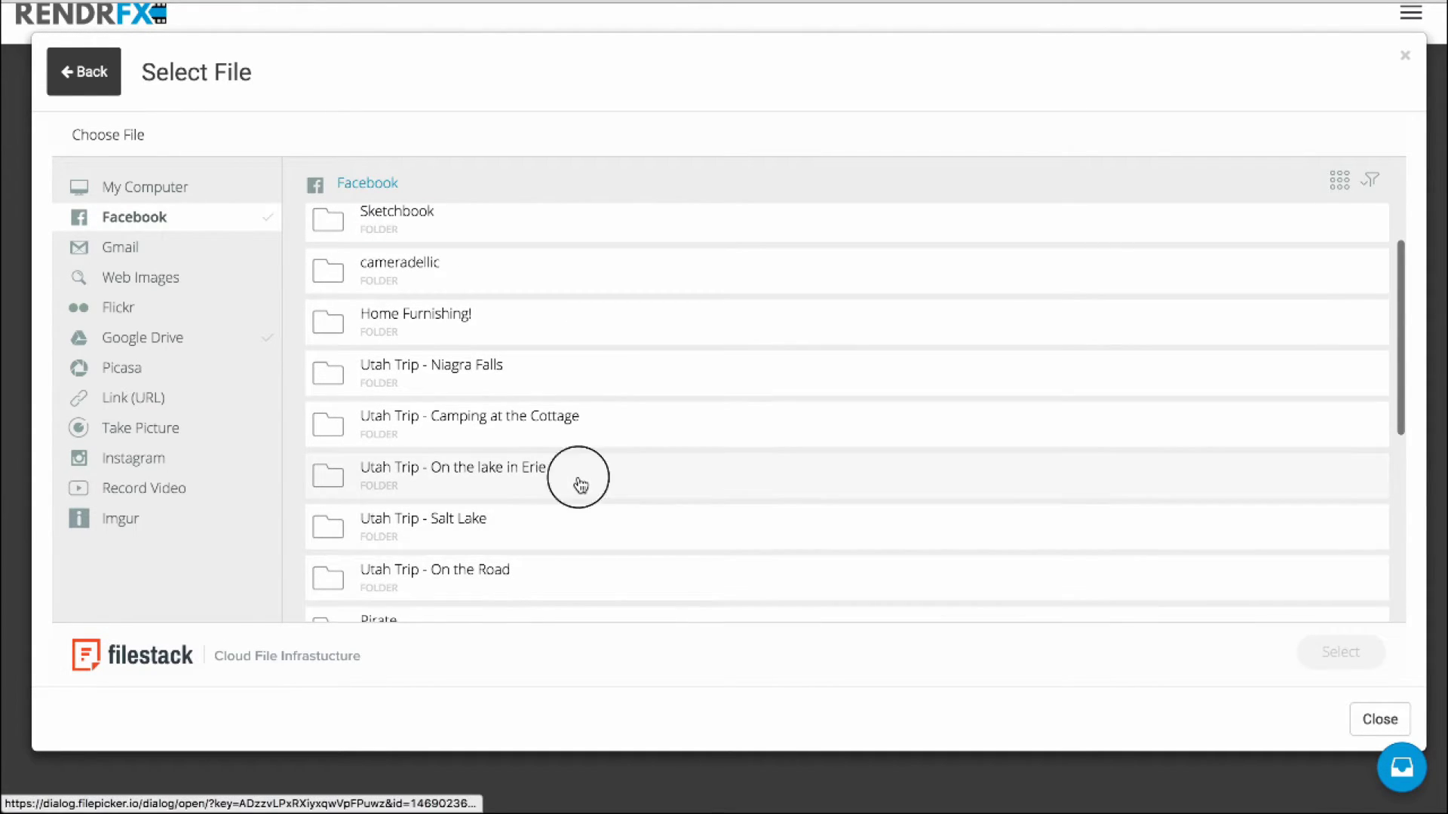
{"action": "scroll", "coordinate": [875, 490], "scroll_direction": "down", "scroll_amount": 2}
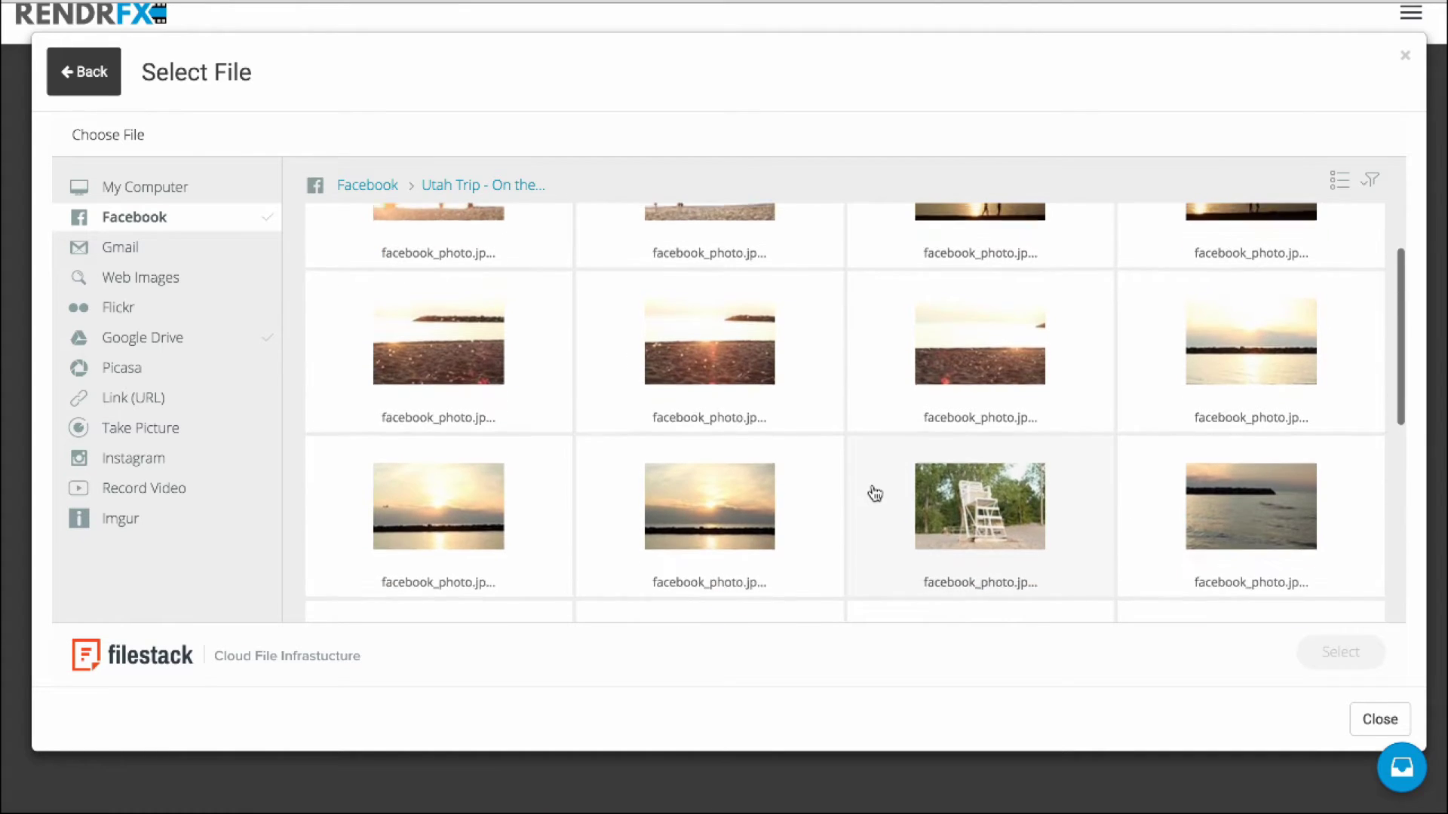
{"action": "scroll", "coordinate": [874, 492], "scroll_direction": "up", "scroll_amount": 2}
{"action": "scroll", "coordinate": [874, 493], "scroll_direction": "up", "scroll_amount": 2}
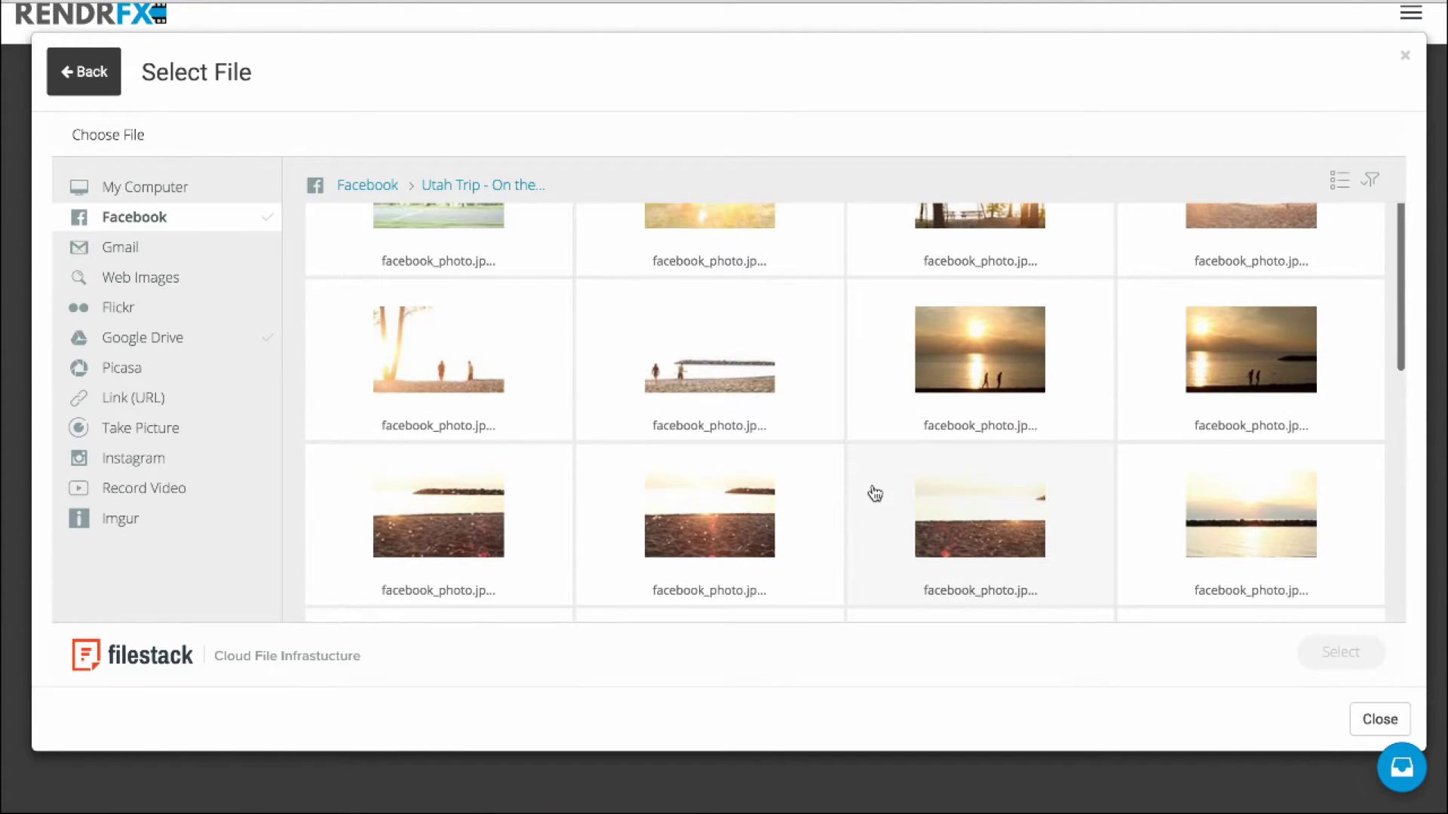
{"action": "left_click", "coordinate": [1018, 356]}
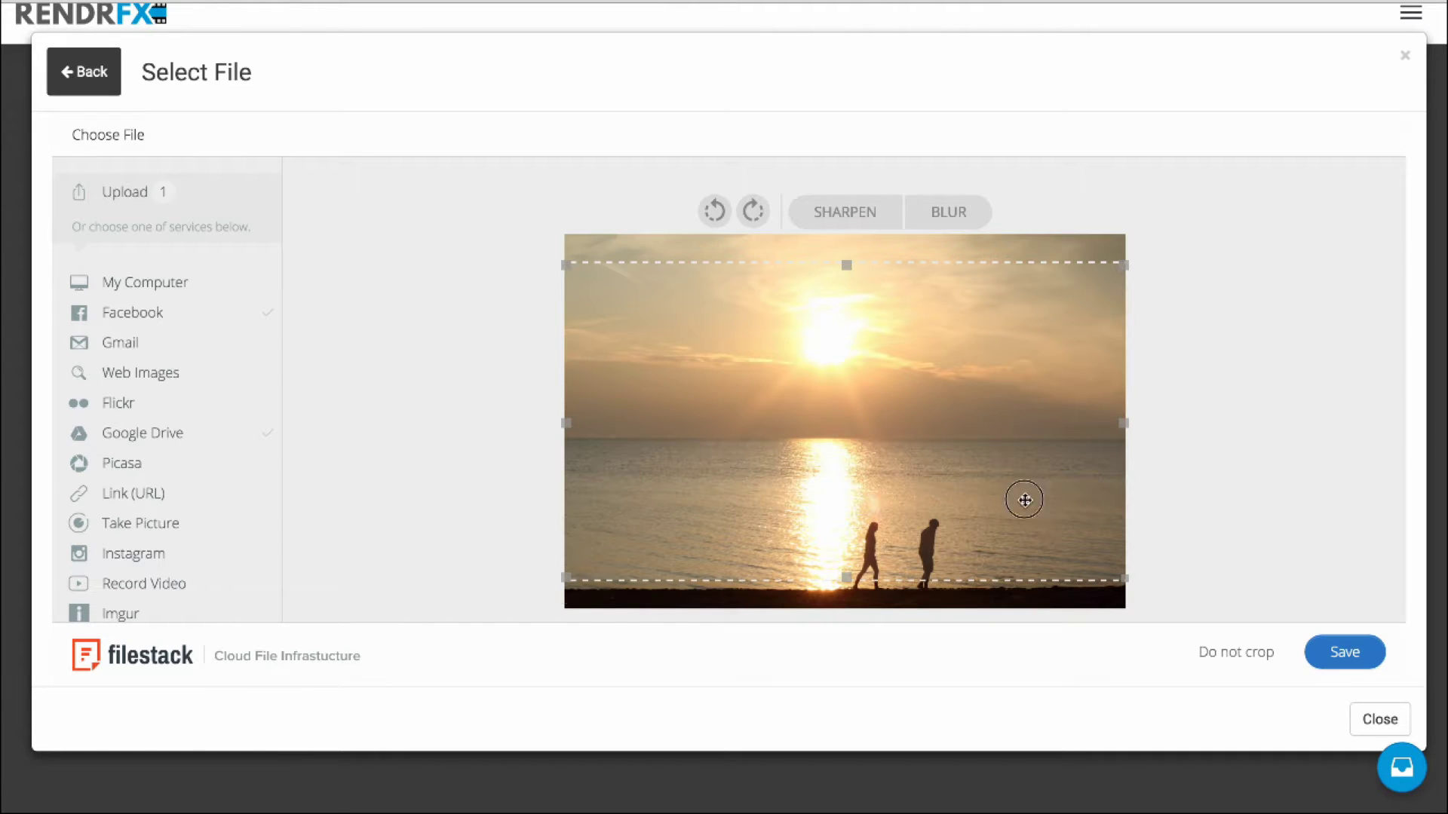
{"action": "left_click", "coordinate": [1341, 654]}
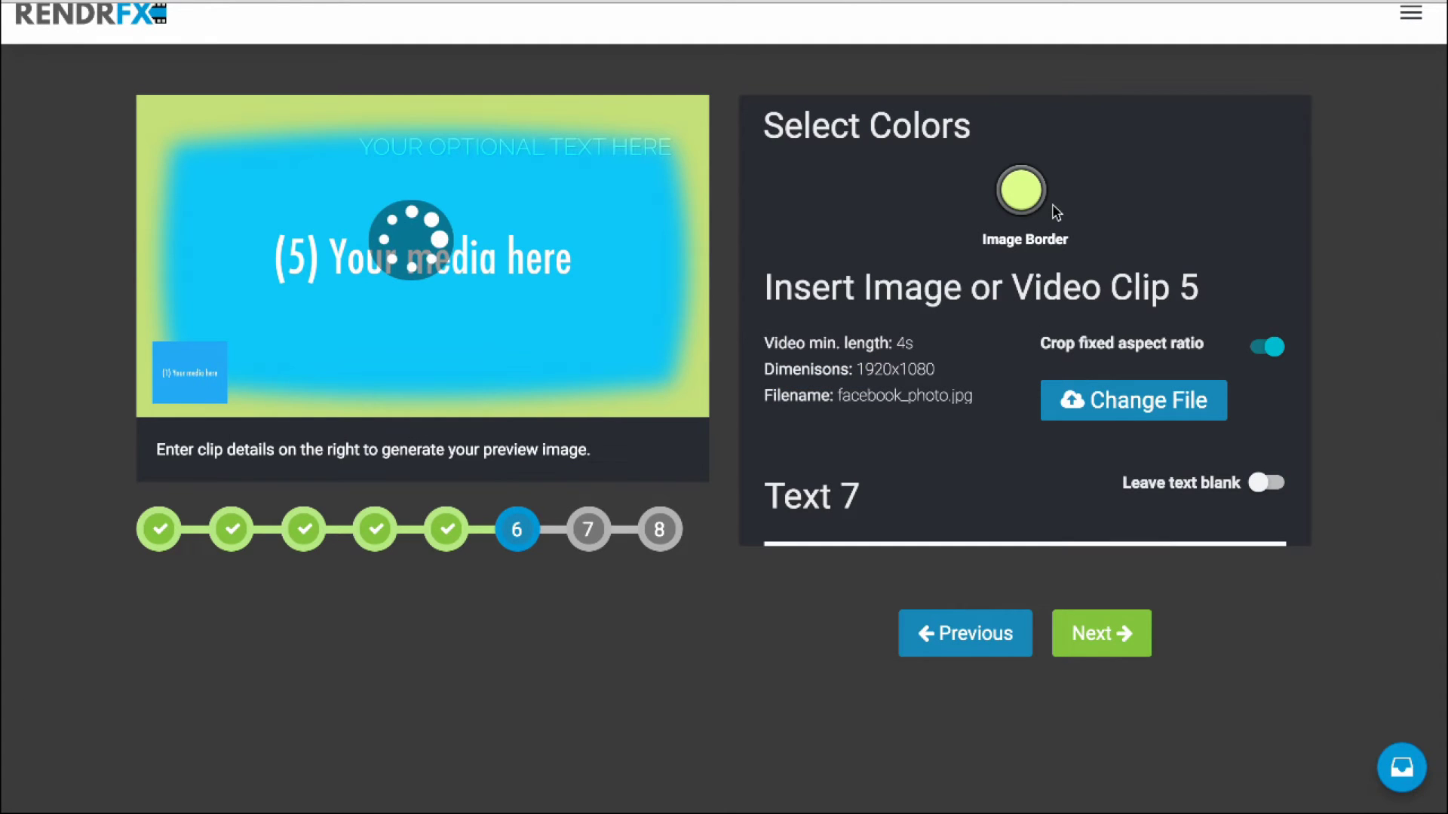
Leave Text 7 blank and apply a first, slightly greener image border colour.
{"action": "left_click", "coordinate": [1261, 487]}
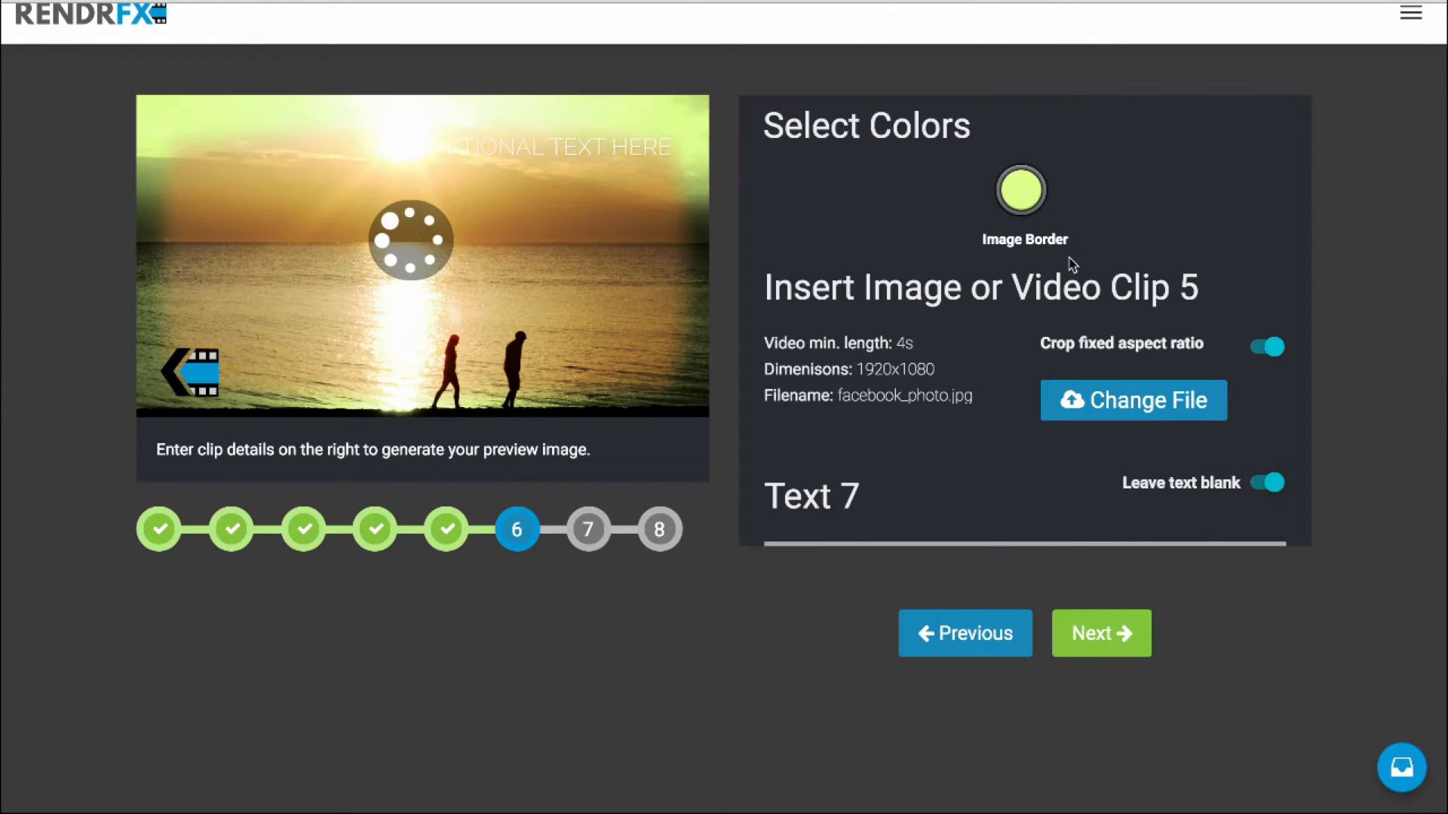
{"action": "left_click", "coordinate": [1034, 205]}
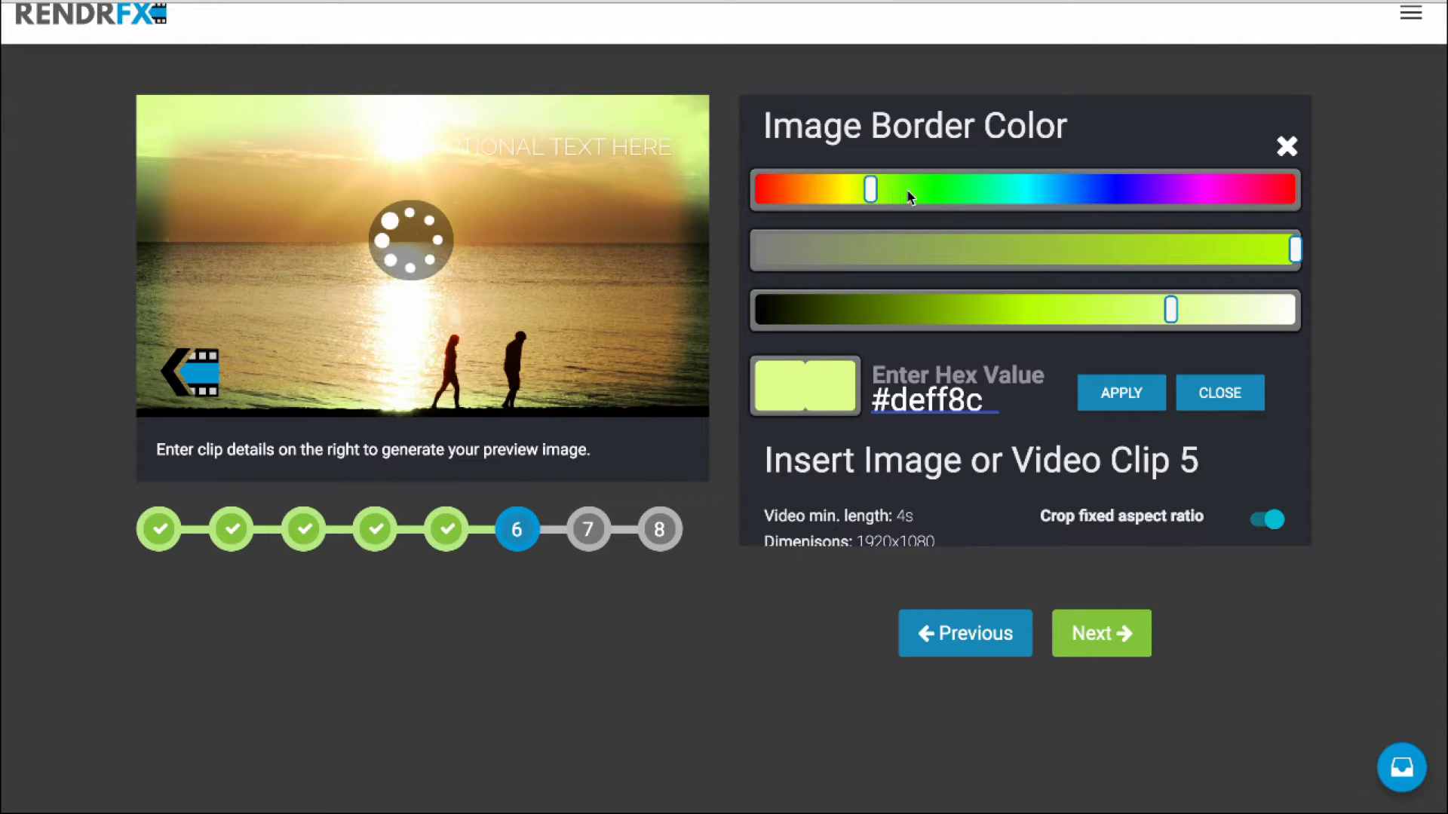
{"action": "left_click_drag", "start_coordinate": [873, 188], "coordinate": [1038, 188]}
{"action": "left_click", "coordinate": [1118, 389]}
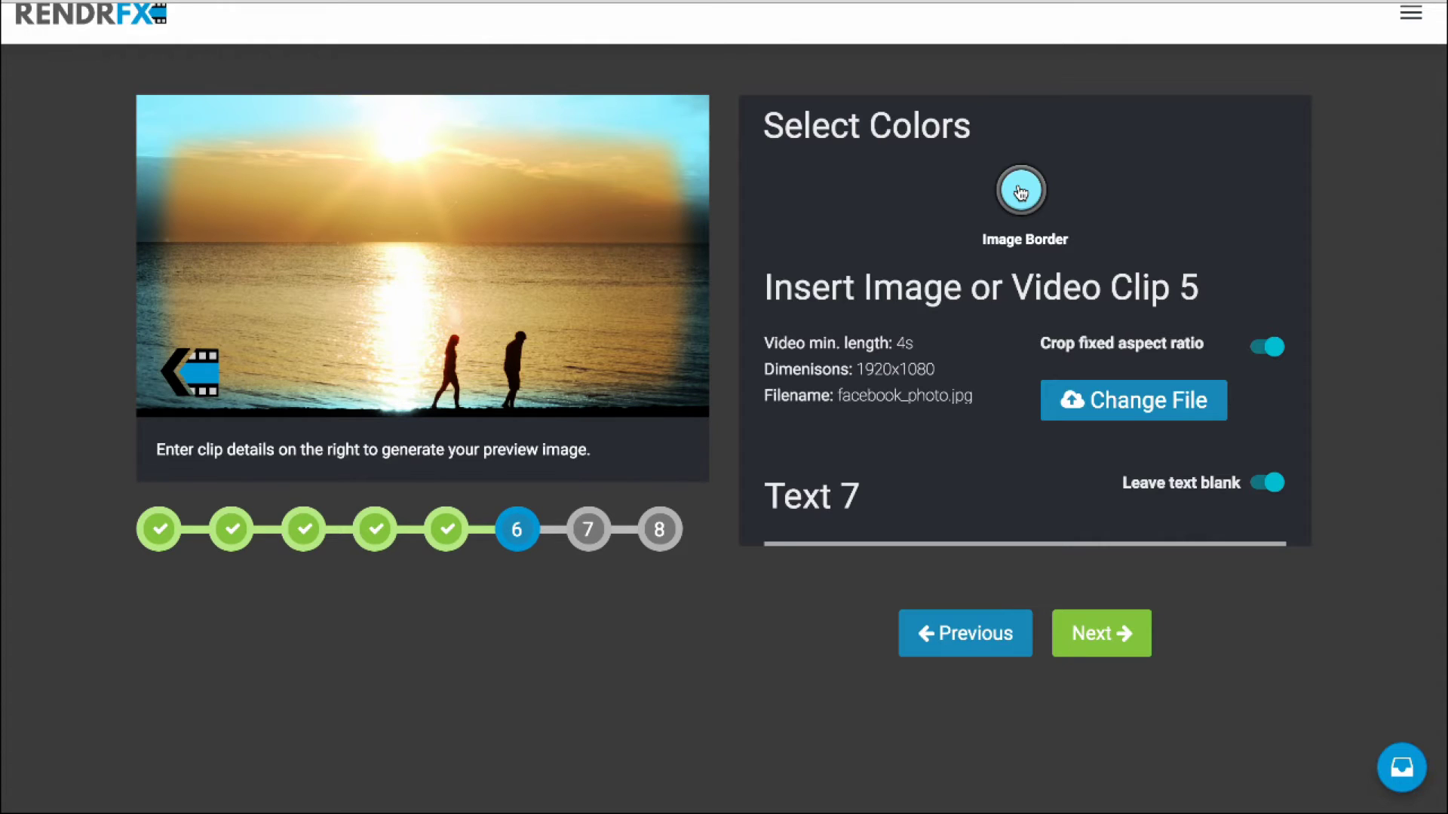
Change clip 5's image border to orange #ff8438 and apply it.
{"action": "left_click", "coordinate": [1021, 193]}
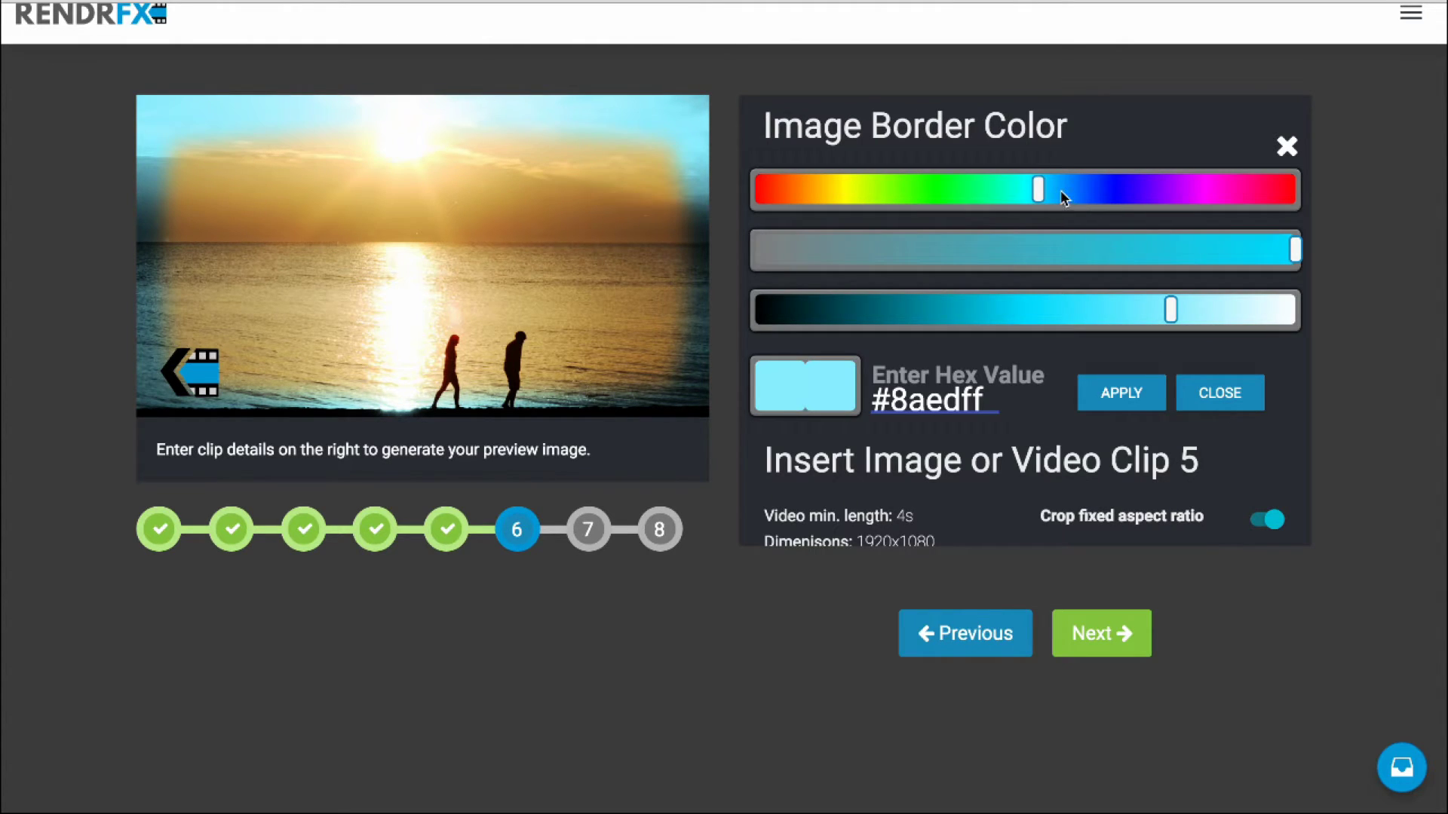
{"action": "left_click_drag", "start_coordinate": [1064, 196], "coordinate": [789, 219]}
{"action": "left_click", "coordinate": [1086, 322]}
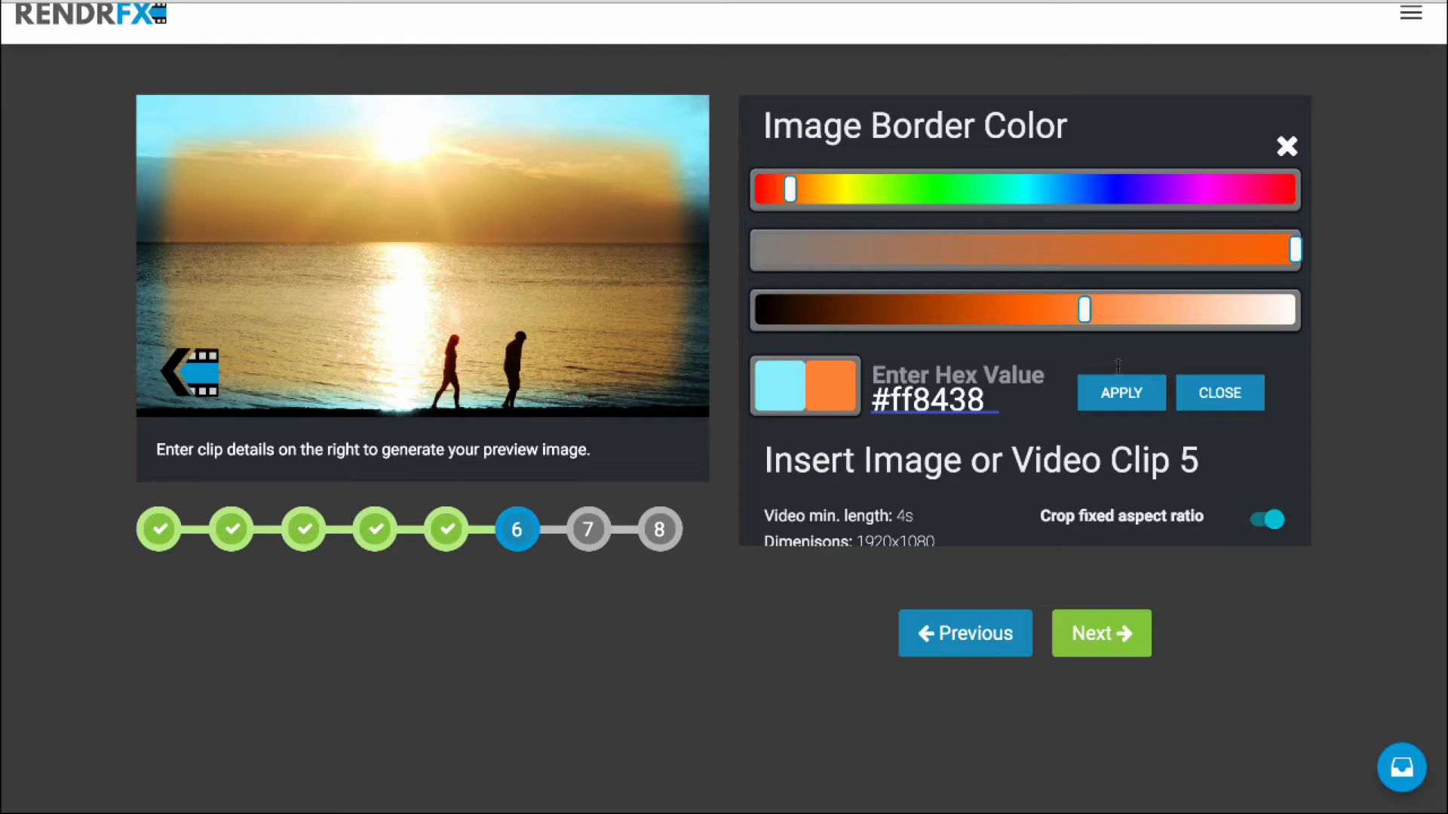
{"action": "left_click", "coordinate": [1122, 393]}
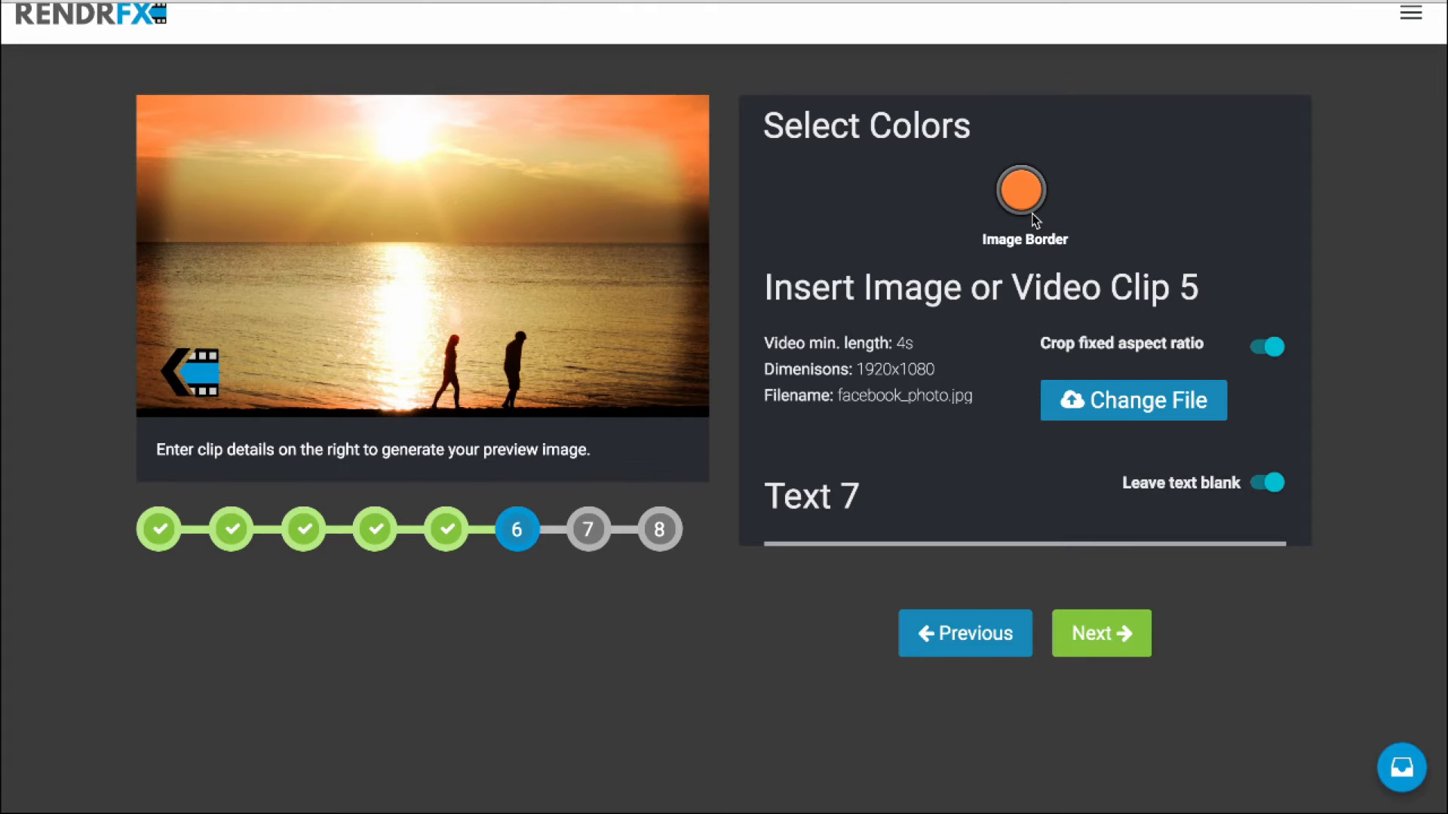
{"action": "left_click", "coordinate": [1096, 647]}
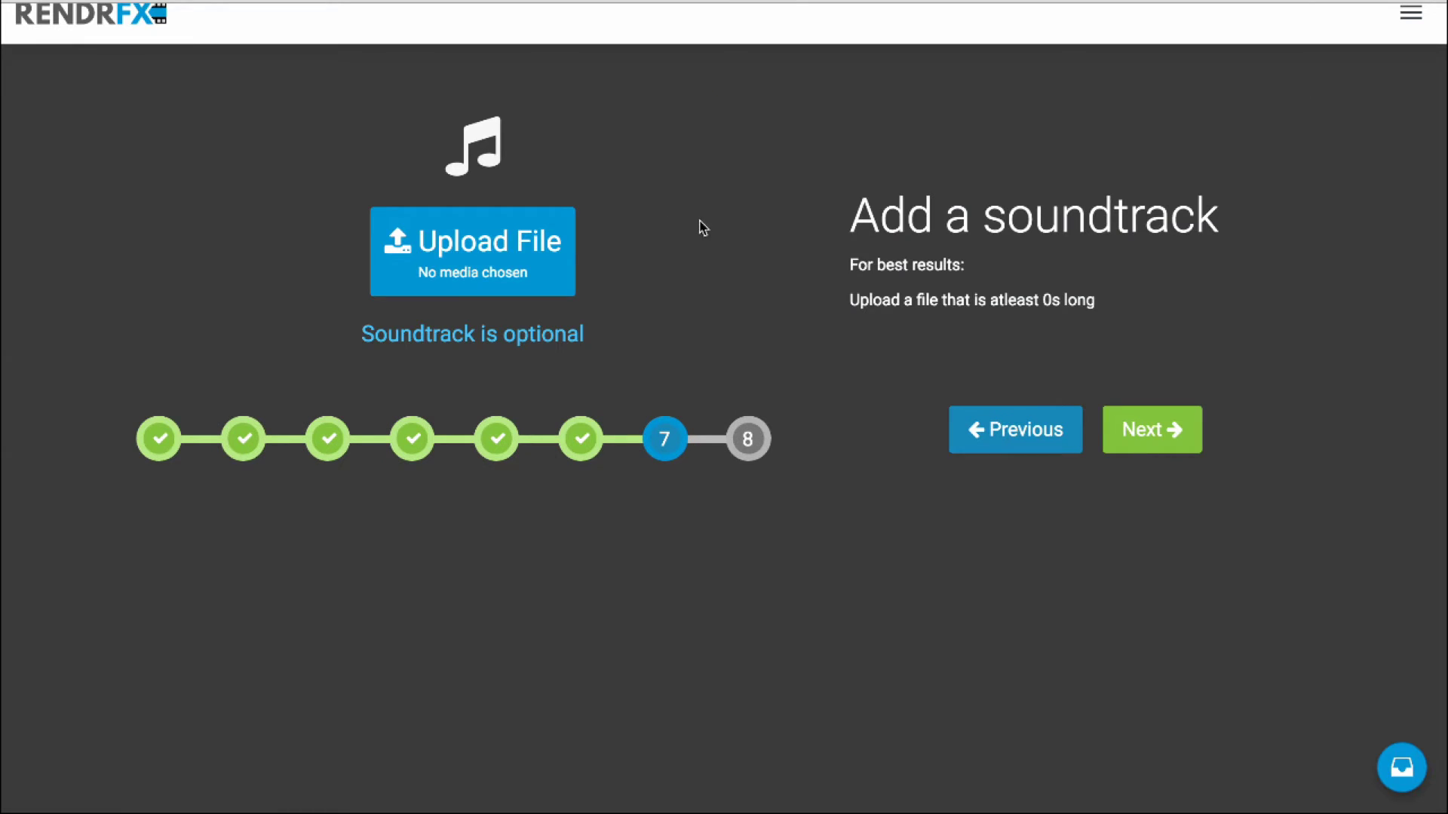
Search the AudioBlocks stock audio library for 'ukulele'.
{"action": "left_click", "coordinate": [514, 272]}
{"action": "left_click", "coordinate": [944, 239]}
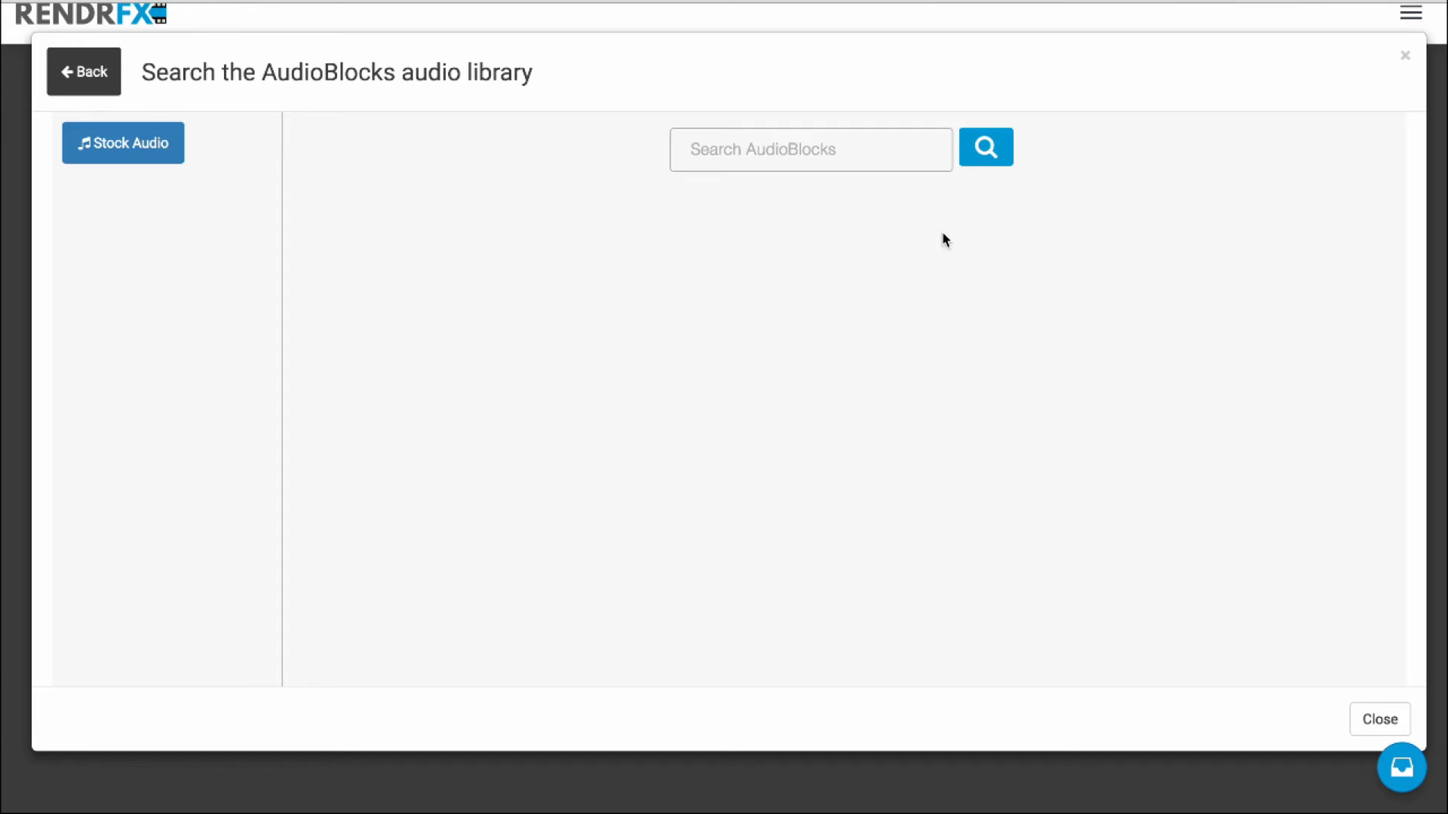
{"action": "type", "text": "uku"}
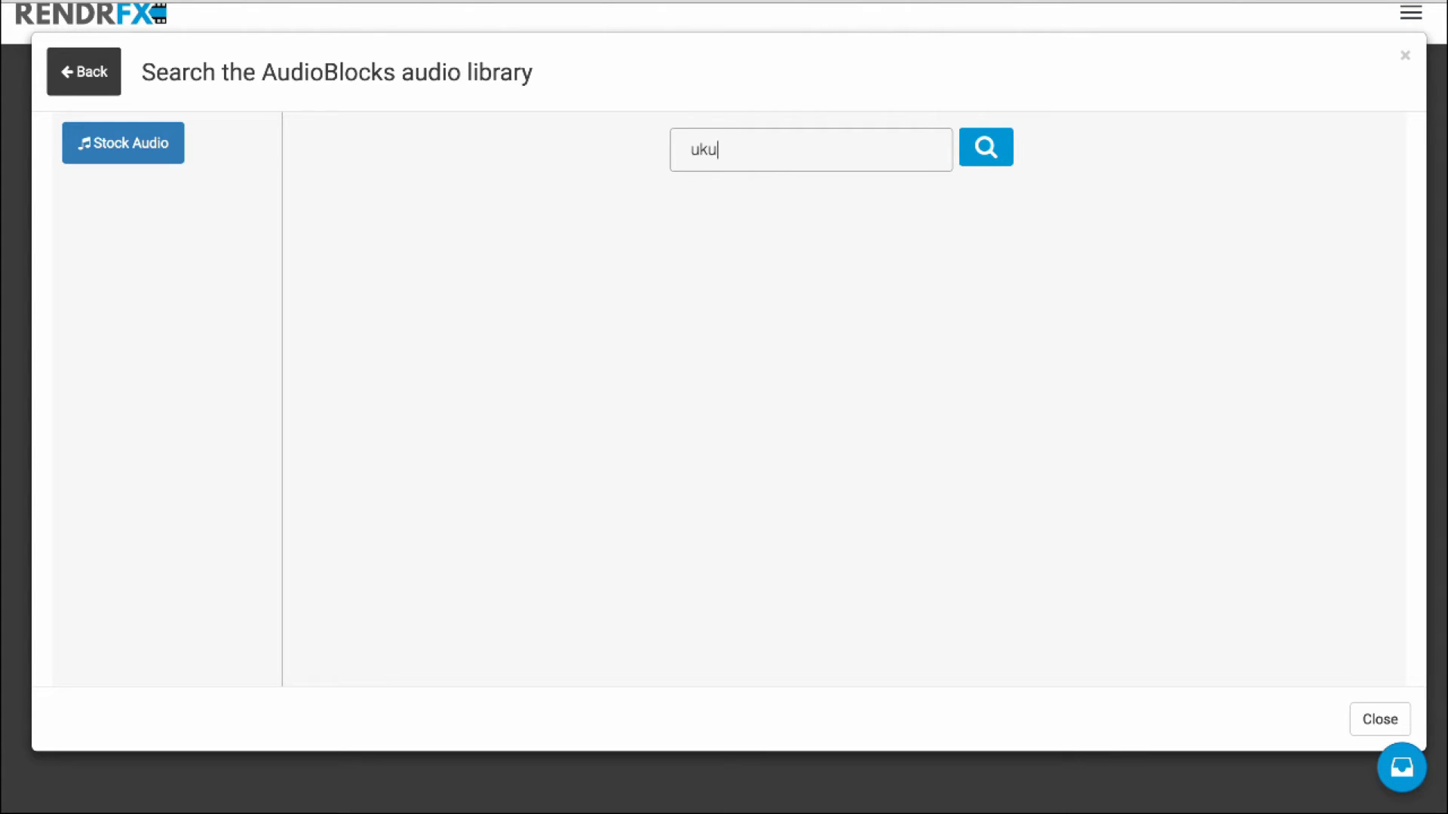
{"action": "type", "text": "l"}
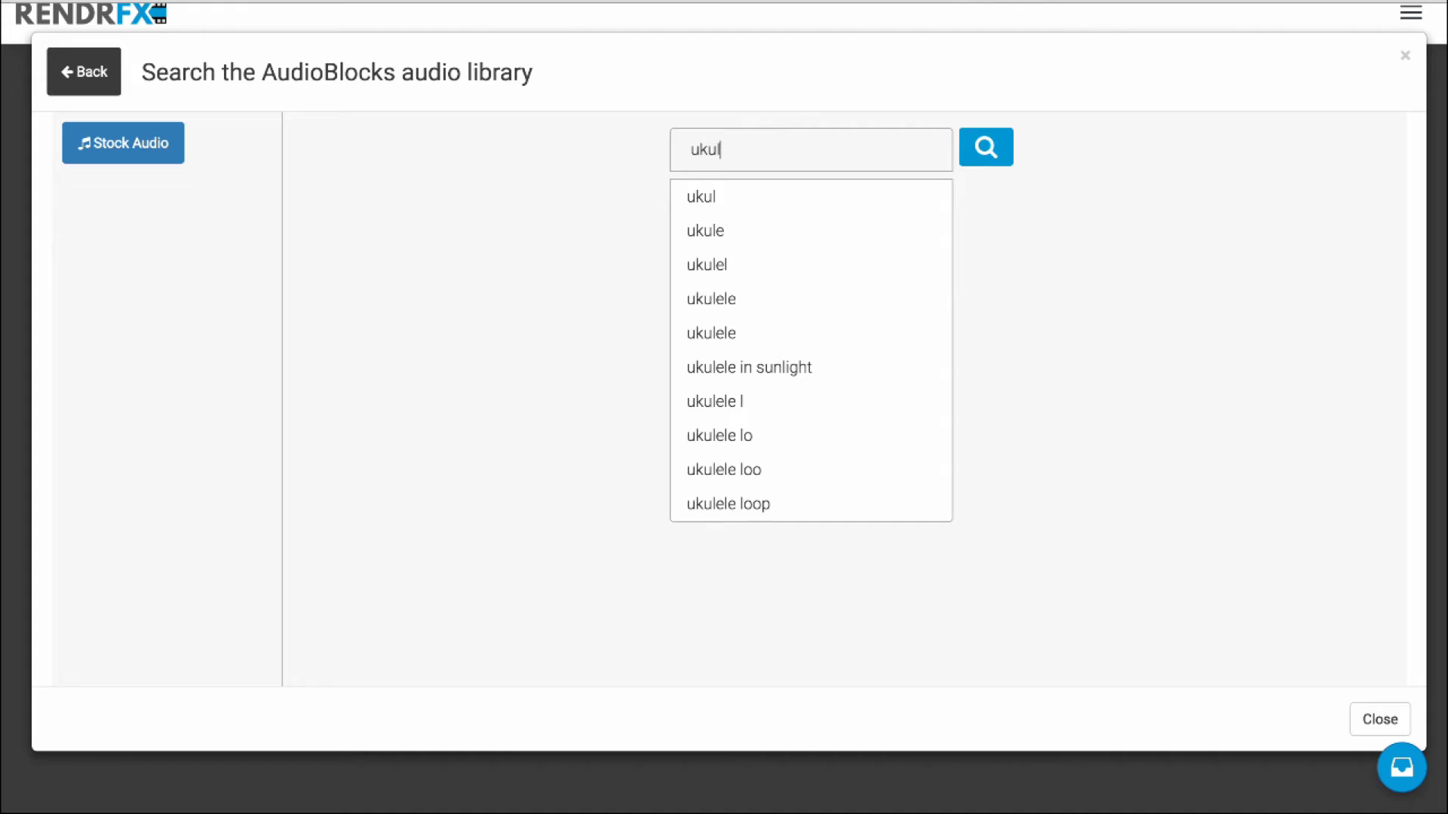
{"action": "left_click", "coordinate": [732, 315]}
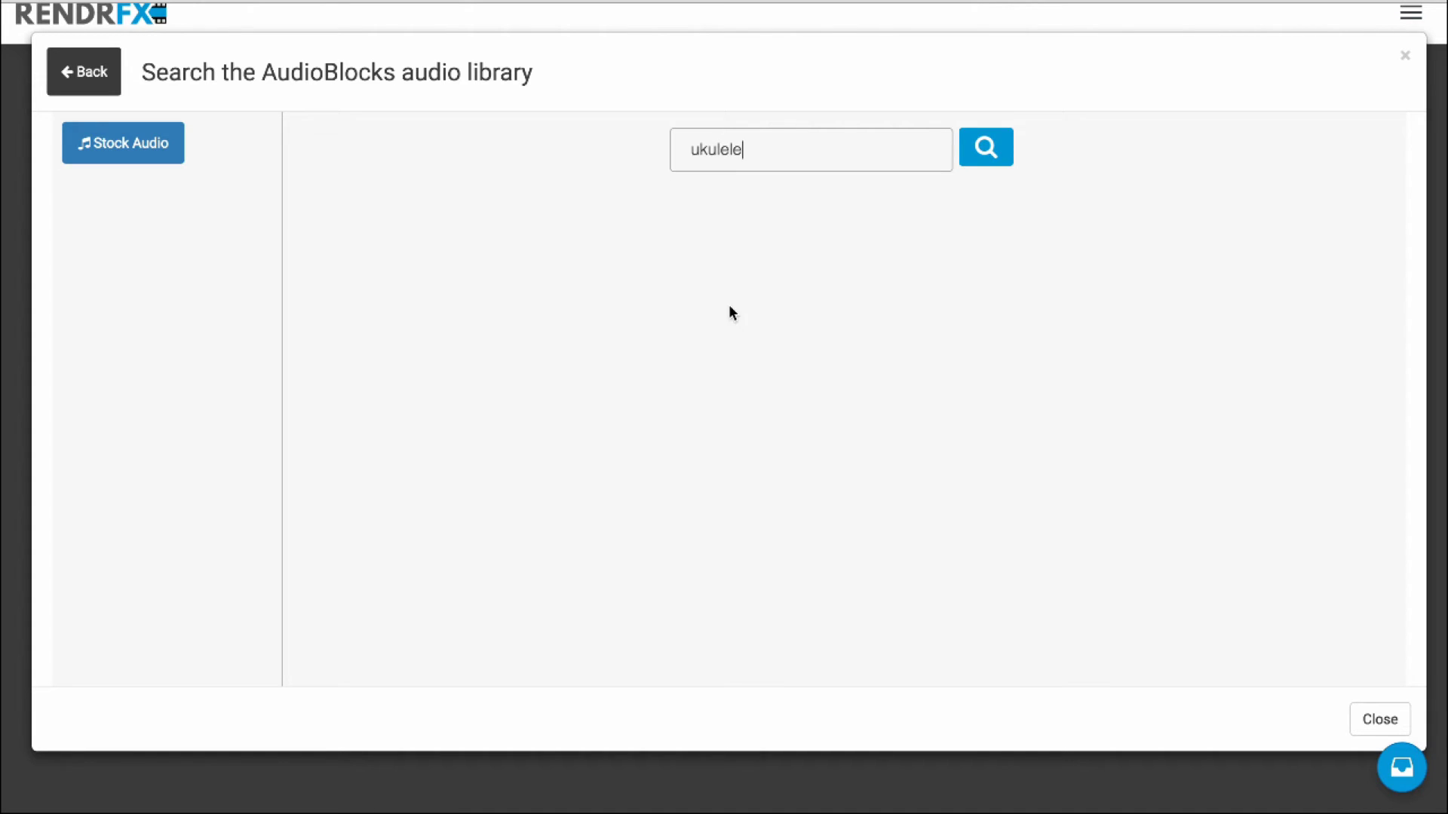
{"action": "left_click", "coordinate": [978, 167]}
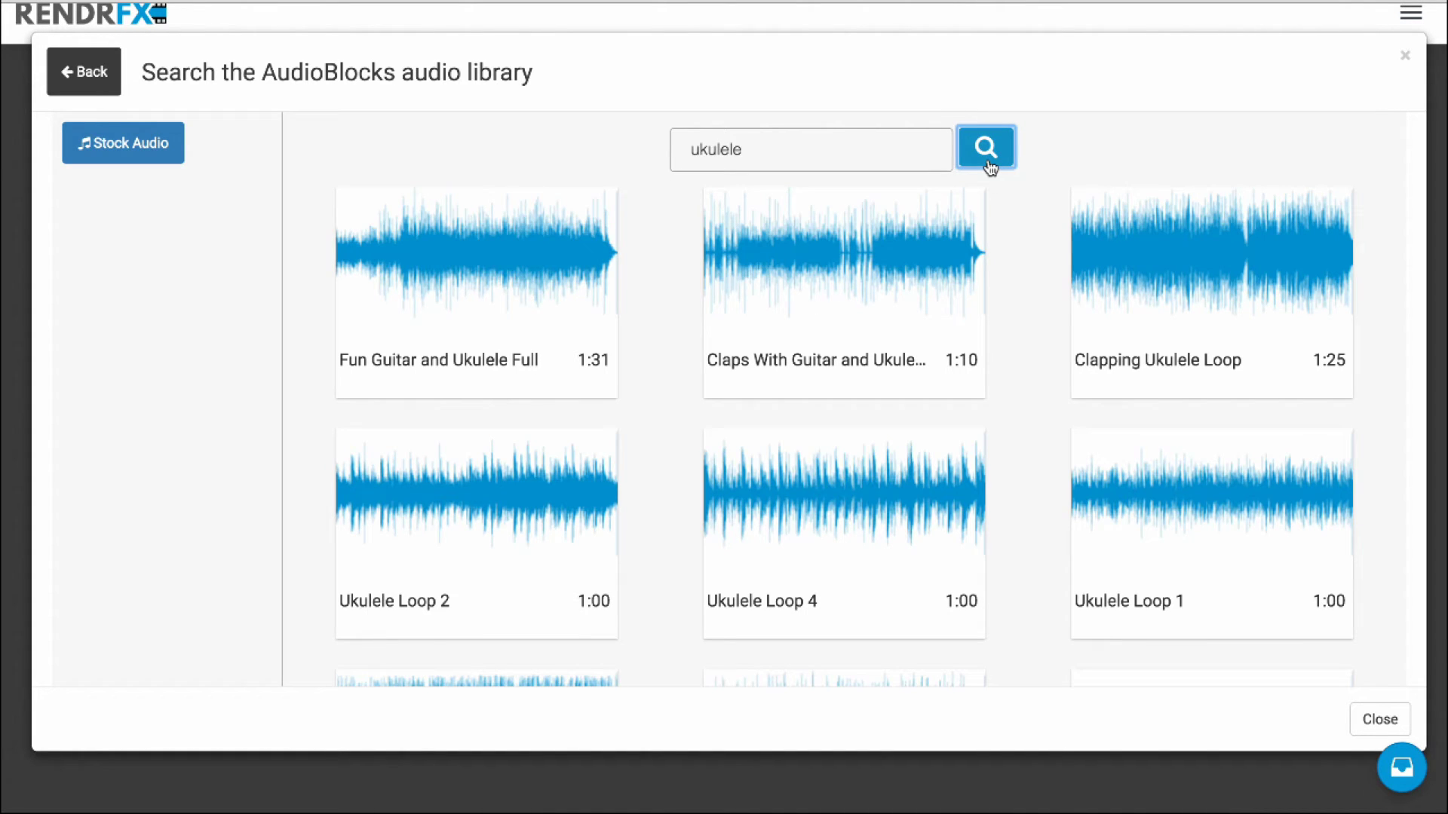
Preview 'Mellow Guitar And Ukulele Full' with volume raised, then select it as the soundtrack.
{"action": "scroll", "coordinate": [1029, 404], "scroll_direction": "down", "scroll_amount": 3}
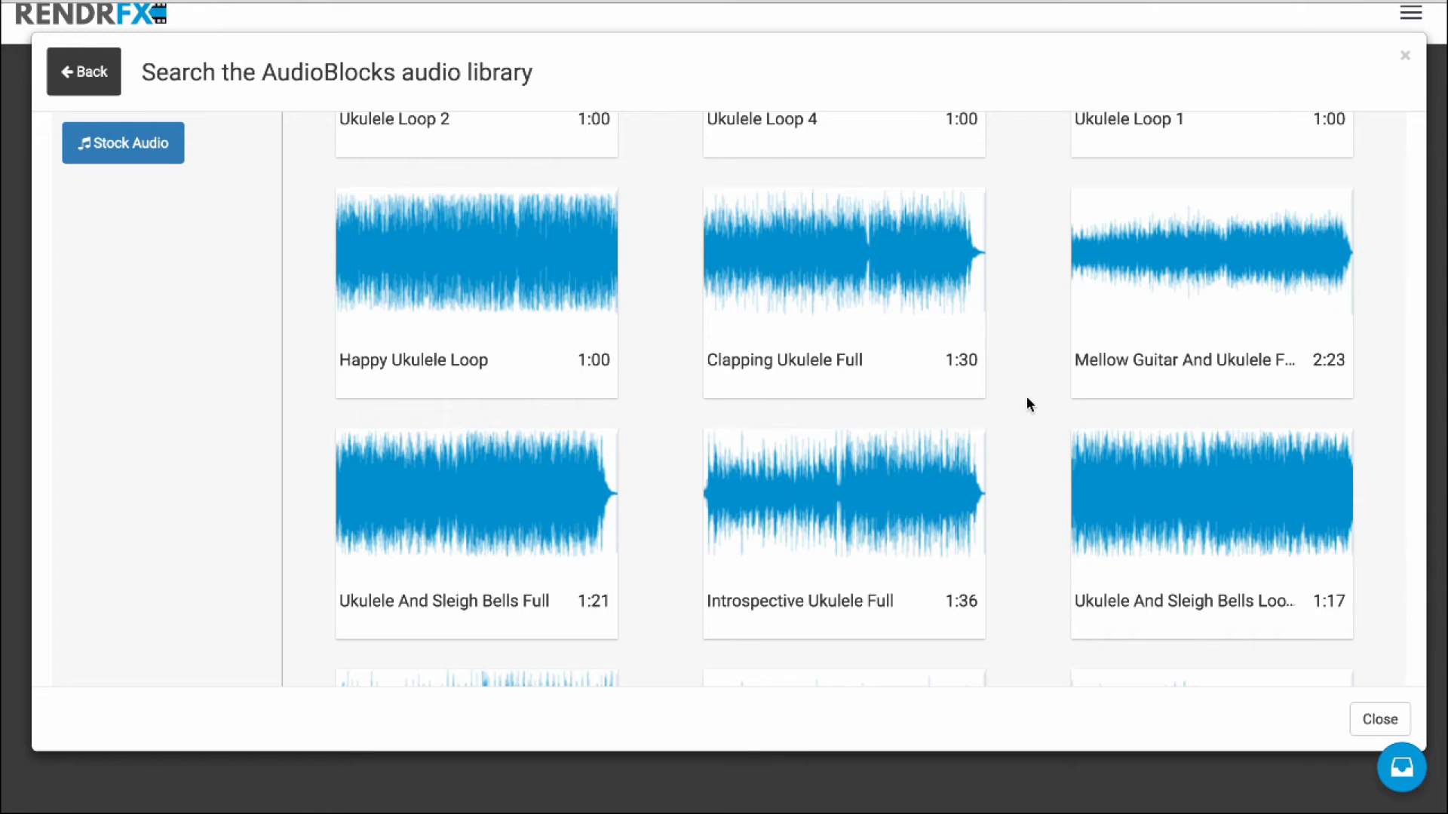
{"action": "scroll", "coordinate": [1027, 402], "scroll_direction": "down", "scroll_amount": 1}
{"action": "left_click", "coordinate": [1160, 265]}
{"action": "key", "text": "XF86AudioRaiseVolume"}
{"action": "key", "text": "XF86AudioRaiseVolume"}
{"action": "key", "text": "XF86AudioRaiseVolume"}
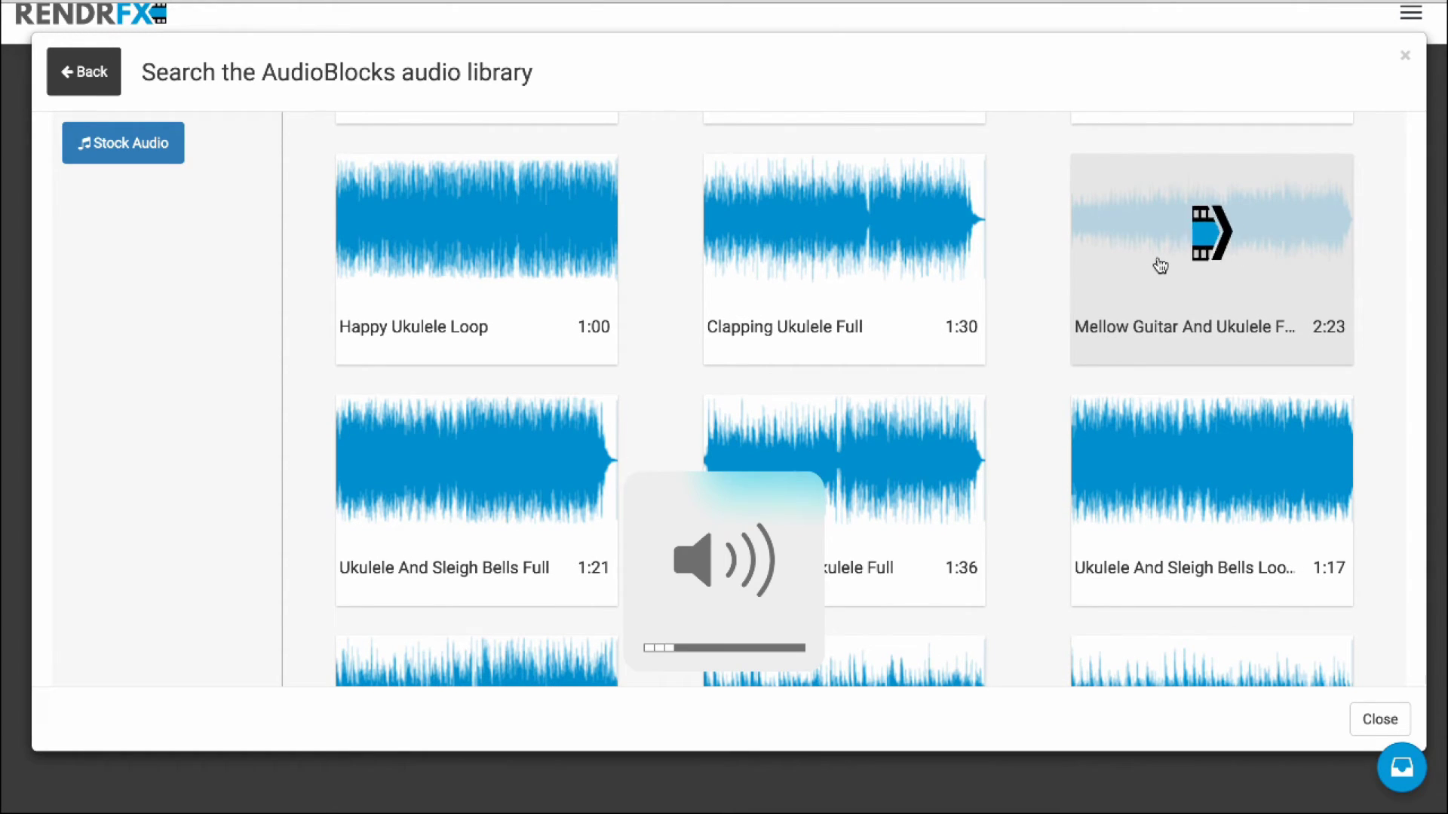
{"action": "key", "text": "XF86AudioRaiseVolume"}
{"action": "key", "text": "XF86AudioRaiseVolume"}
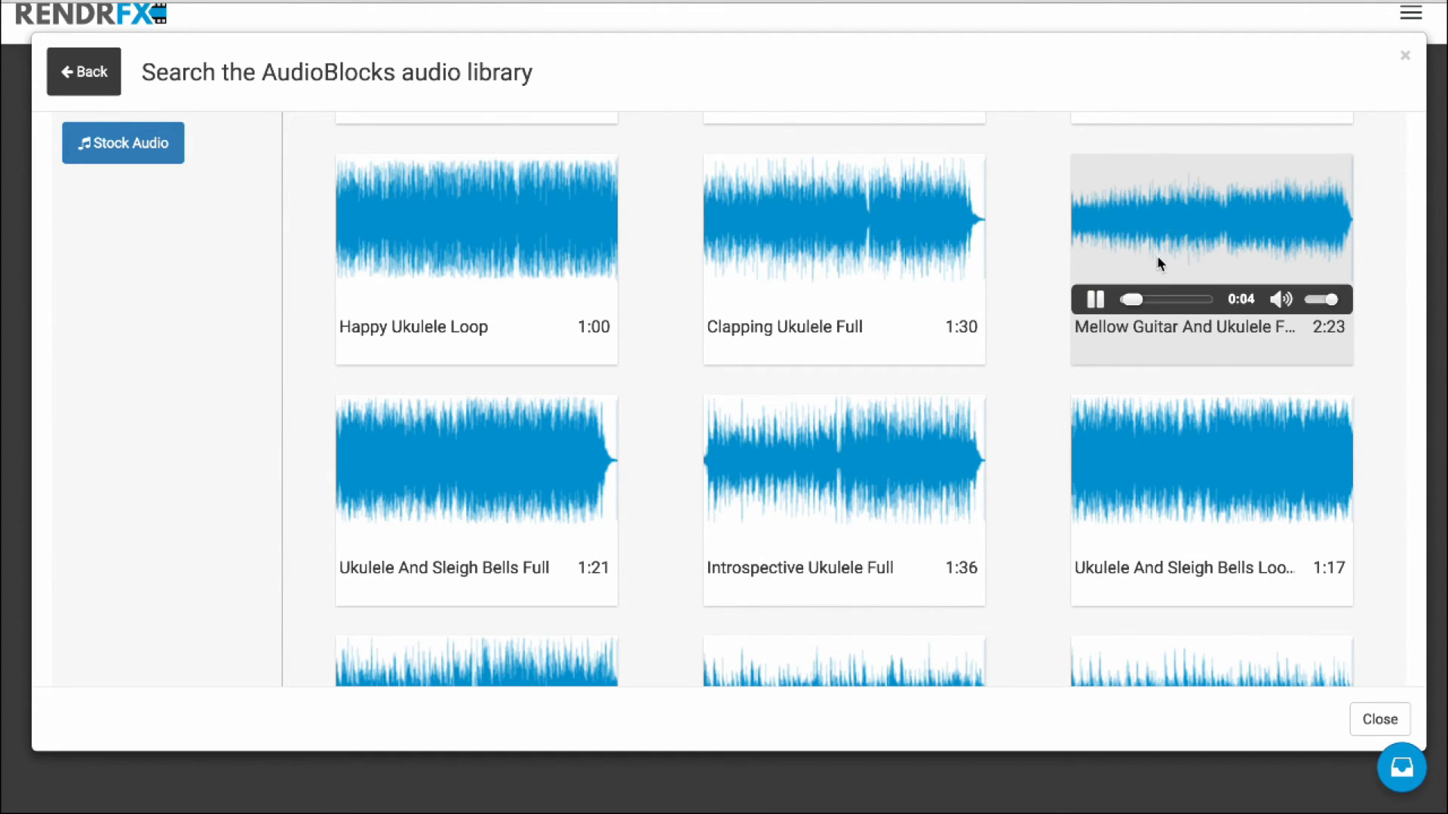
{"action": "left_click", "coordinate": [1160, 262]}
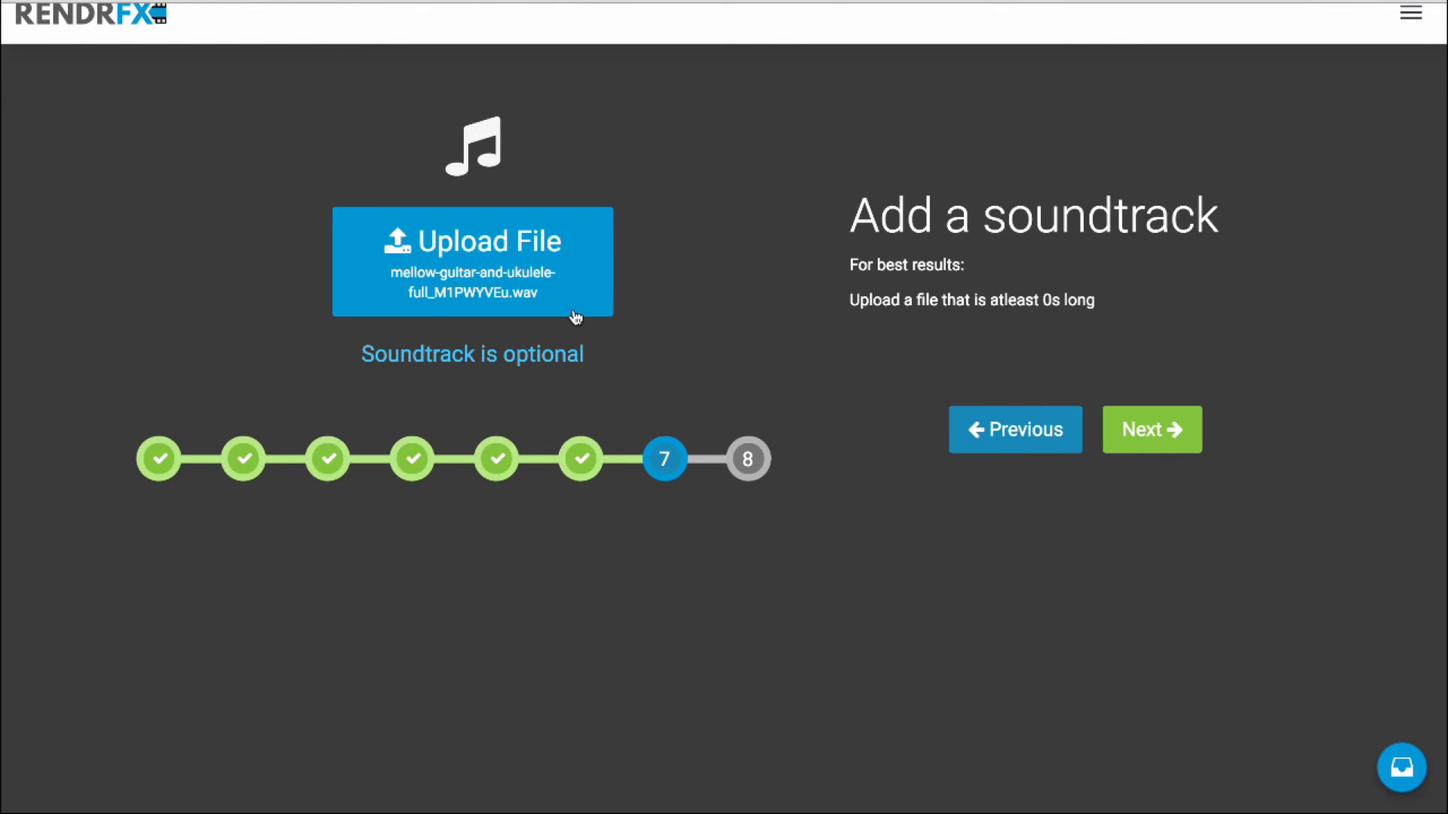
Go to the final step and queue the free watermarked preview video.
{"action": "left_click", "coordinate": [1133, 432]}
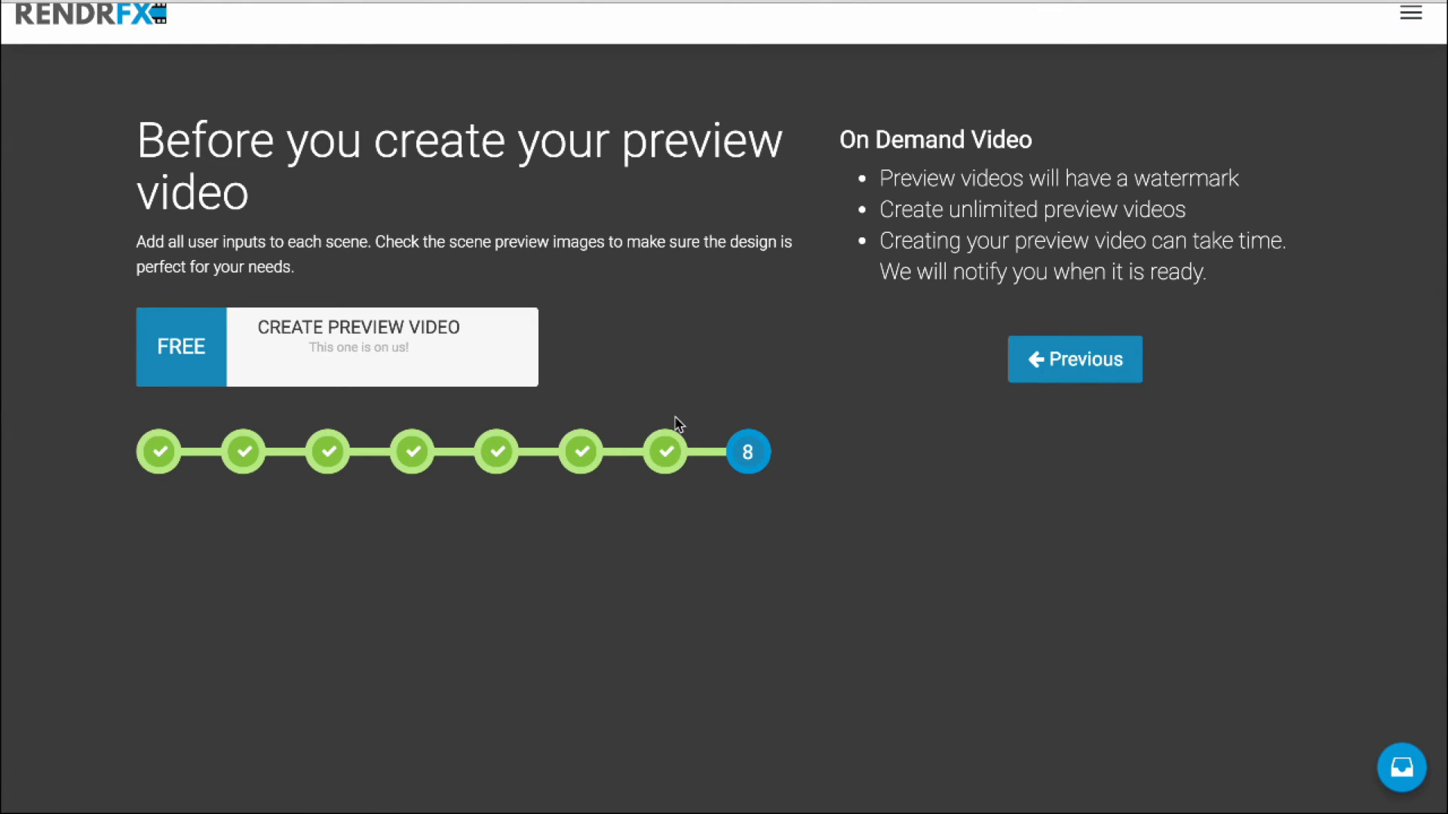
{"action": "left_click", "coordinate": [420, 364]}
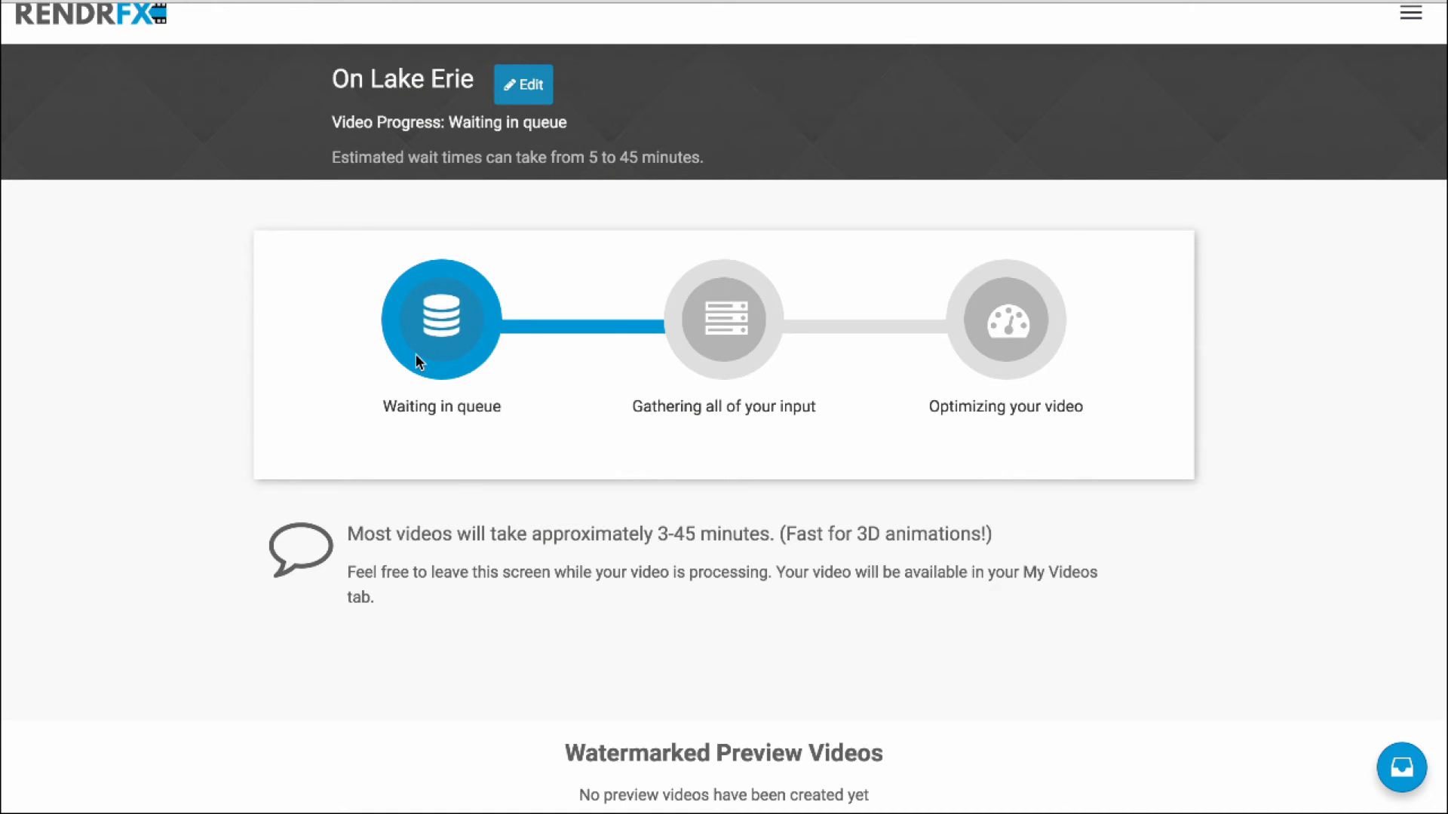